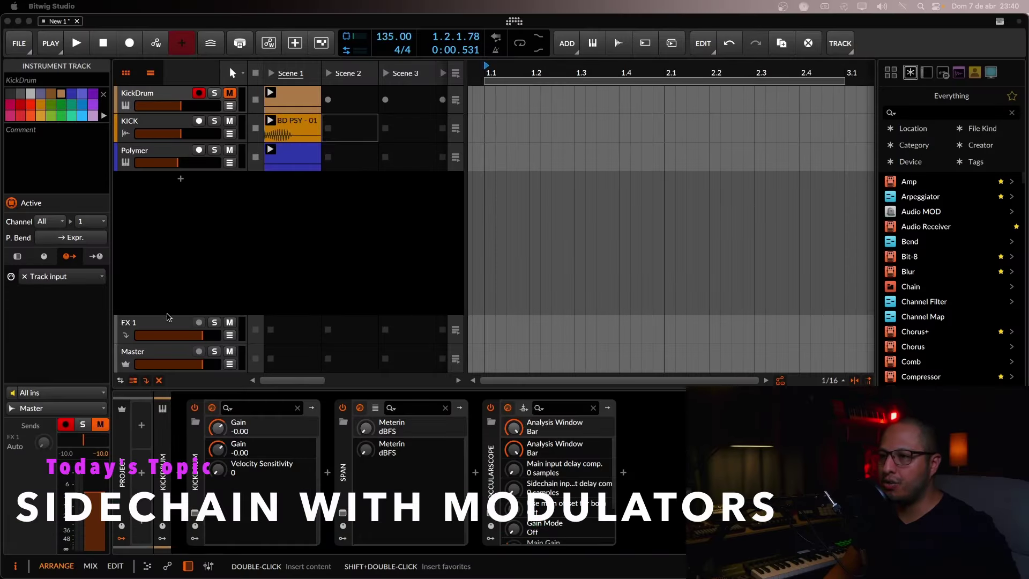
Select the Master track to show its empty device chain
click(132, 355)
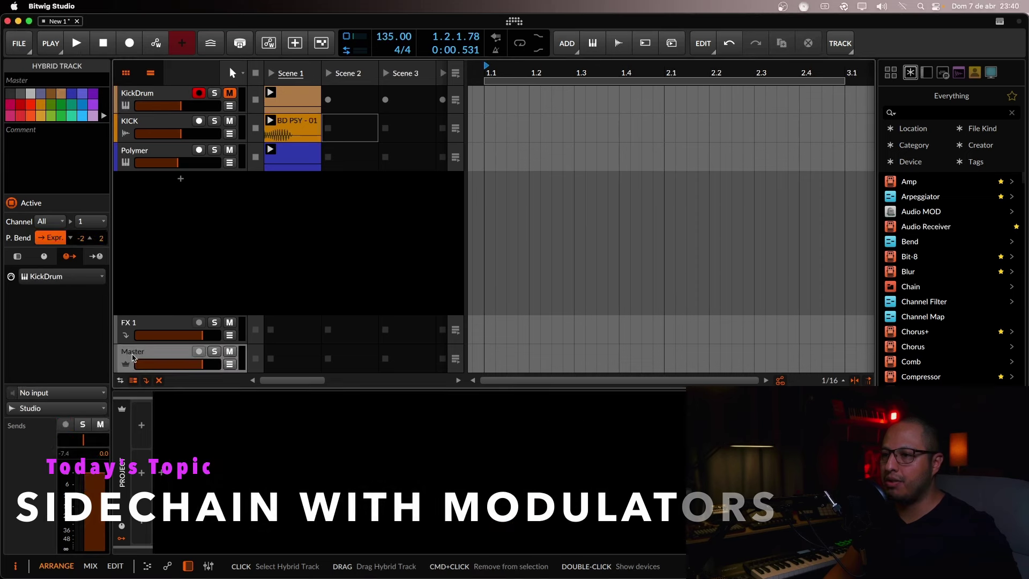
Add a Curves LFO modulator from the Modulators browser
click(142, 427)
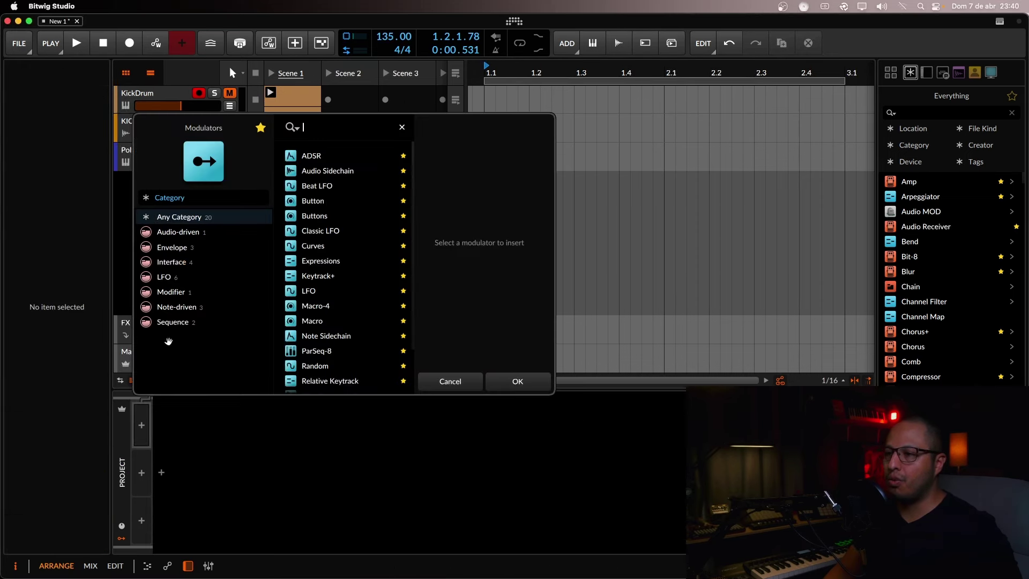
double_click(321, 248)
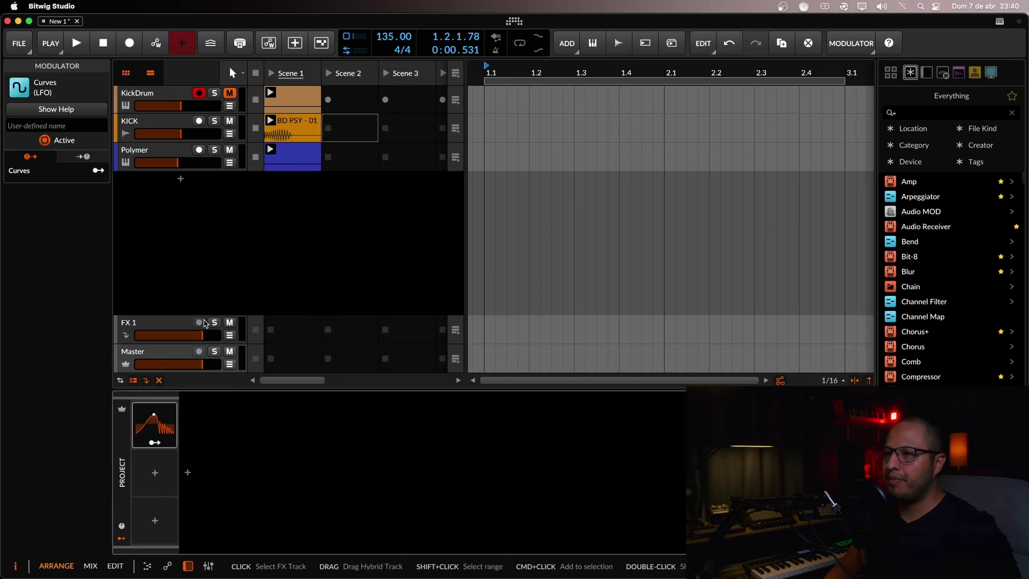
Expand the Curves modulator and open its 'LFO default' curve in the Curve Editor
click(153, 426)
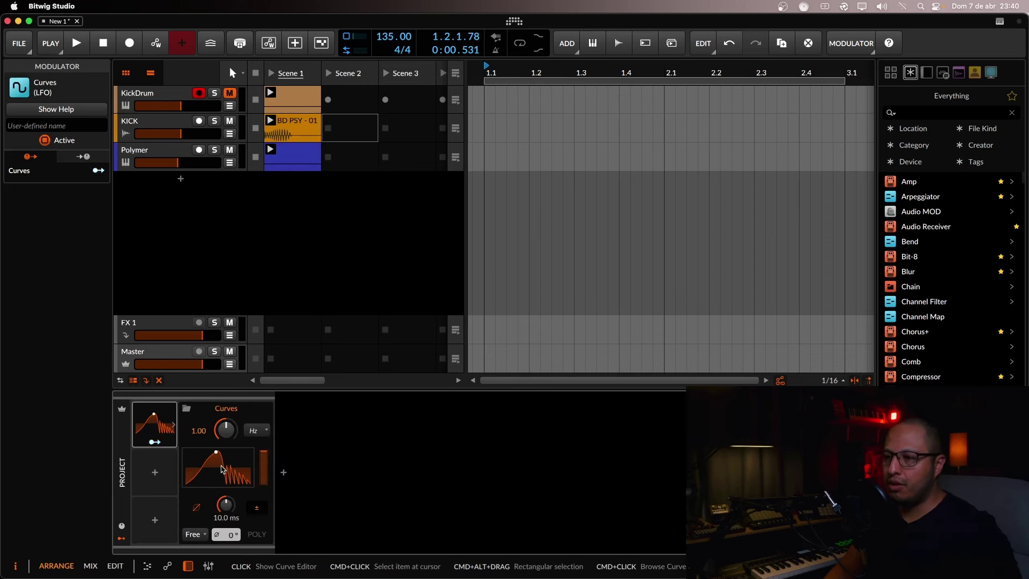
click(243, 479)
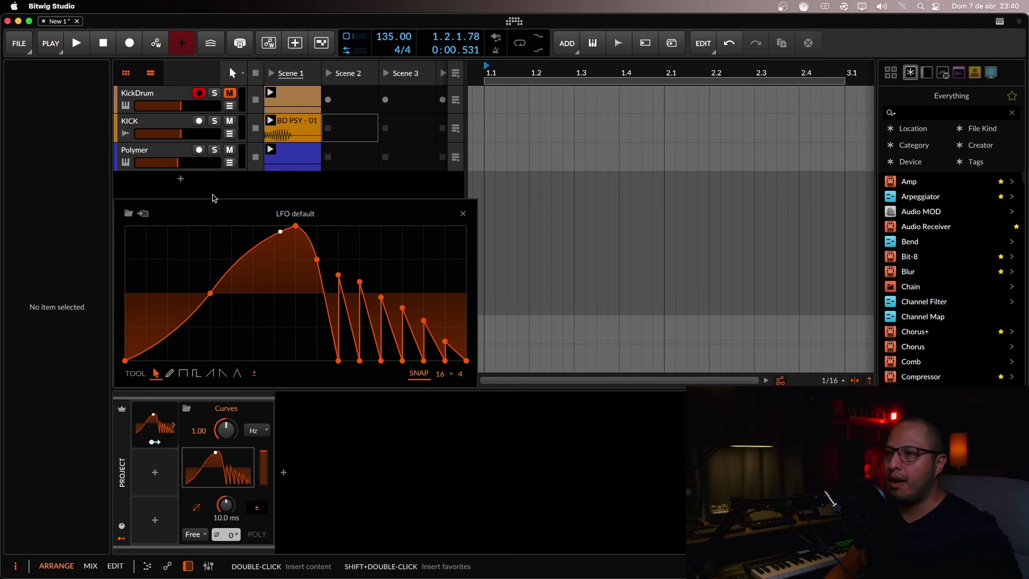
right_click(295, 295)
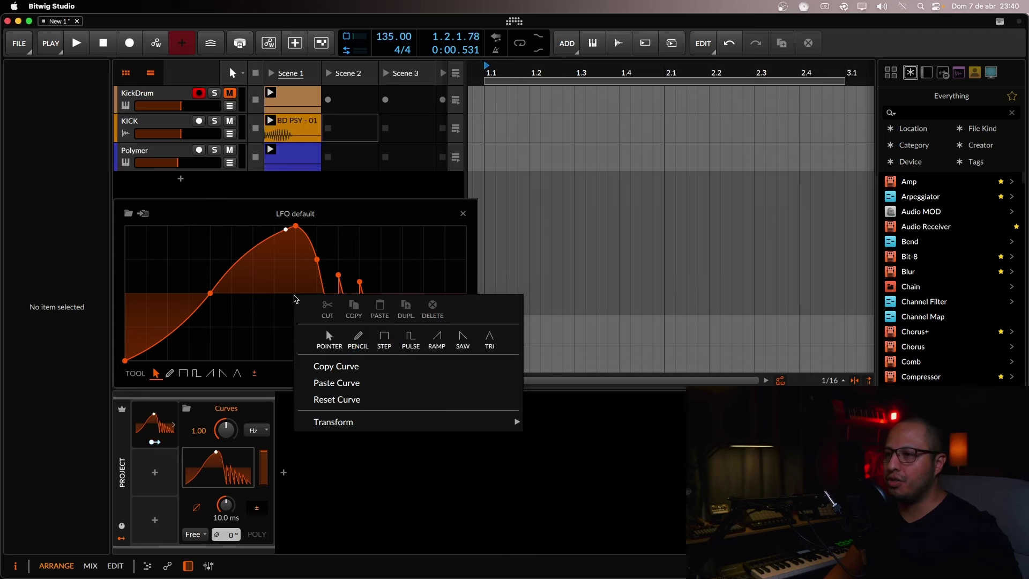
Reset the curve, then reshape it into a concave rise, flat plateau and sharp final drop
click(348, 399)
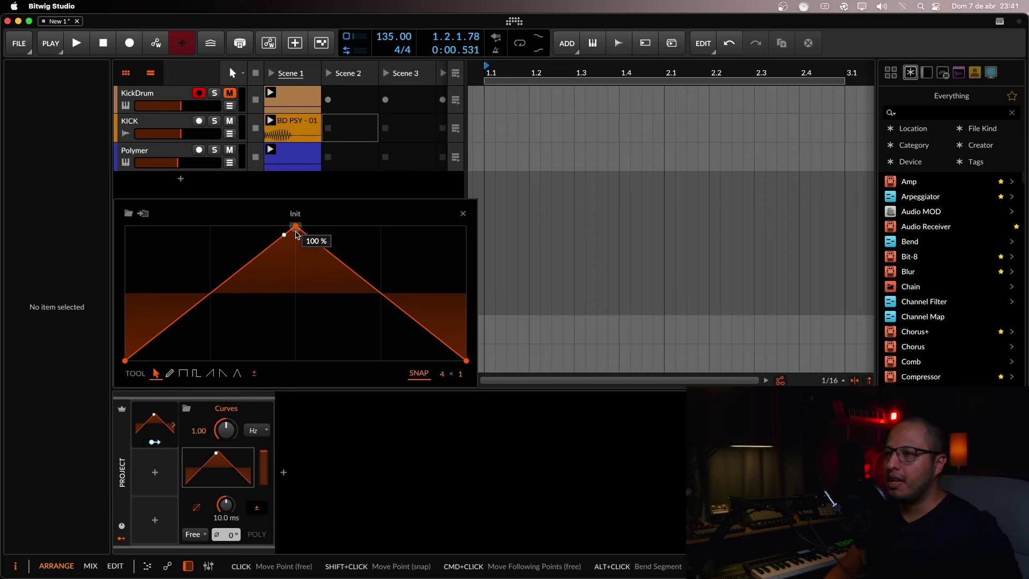
drag(296, 232, 295, 292)
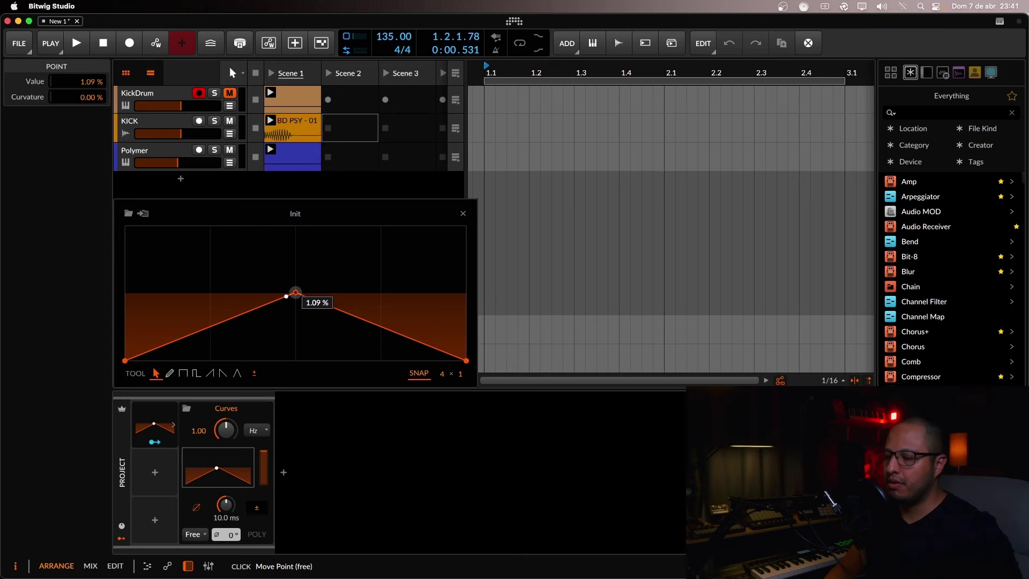
click(397, 323)
drag(397, 323, 458, 298)
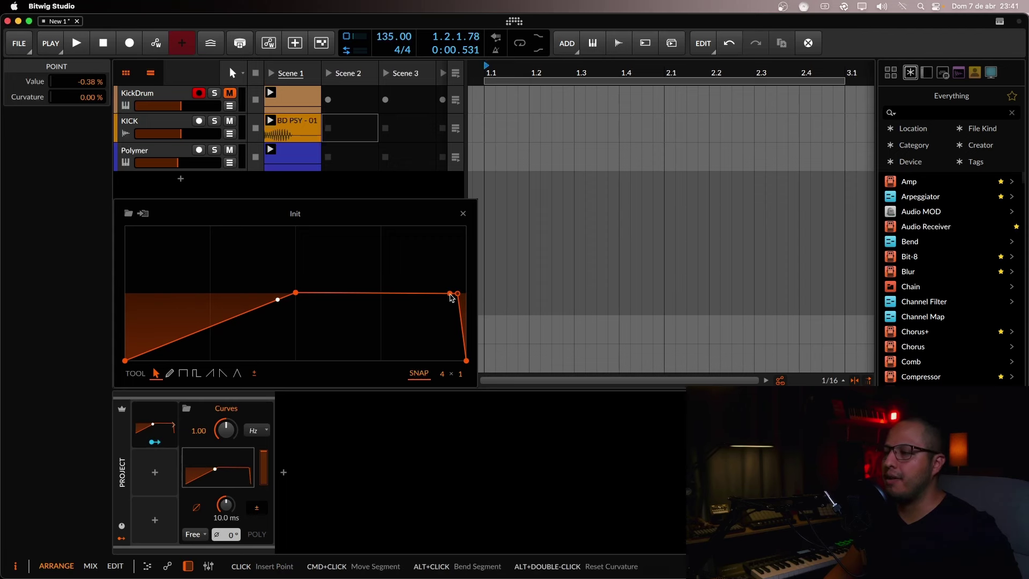
click(295, 292)
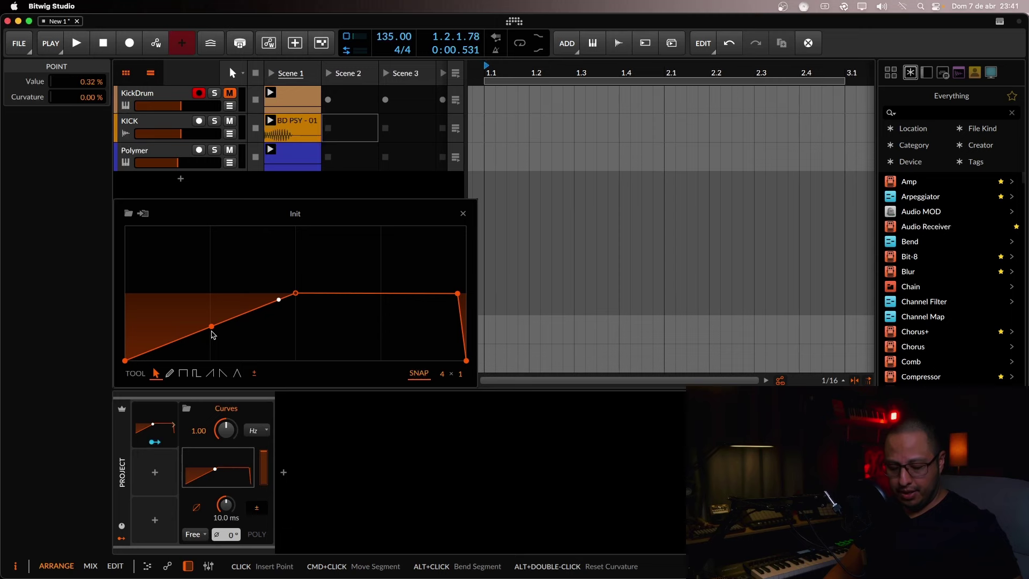
drag(212, 329, 106, 362)
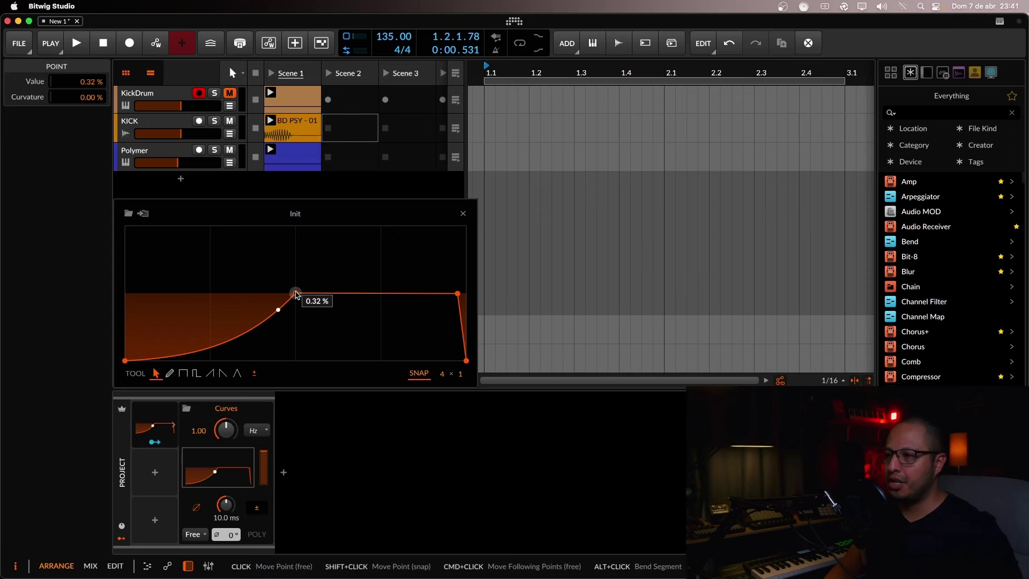
drag(295, 293, 324, 289)
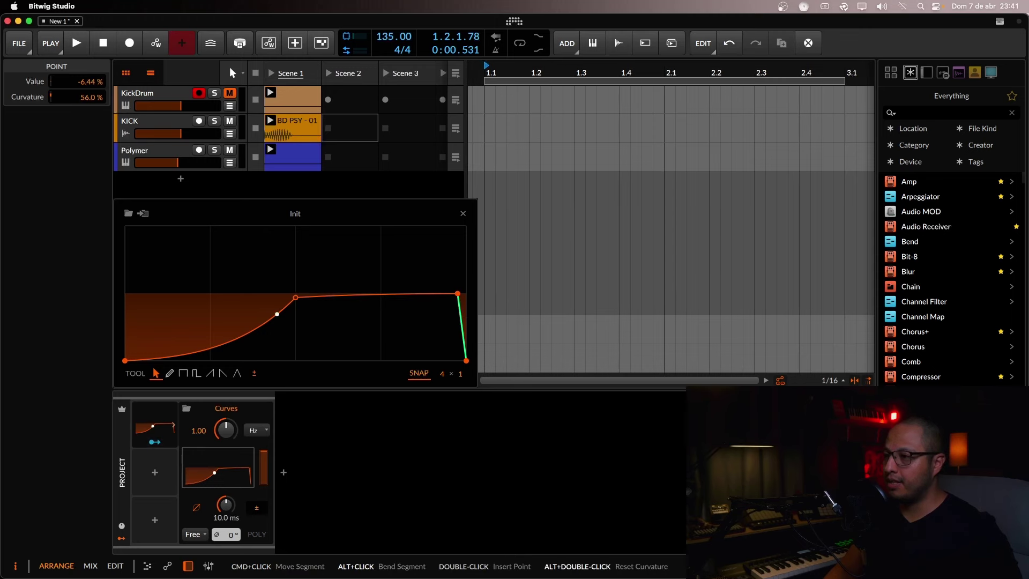
drag(462, 327, 462, 322)
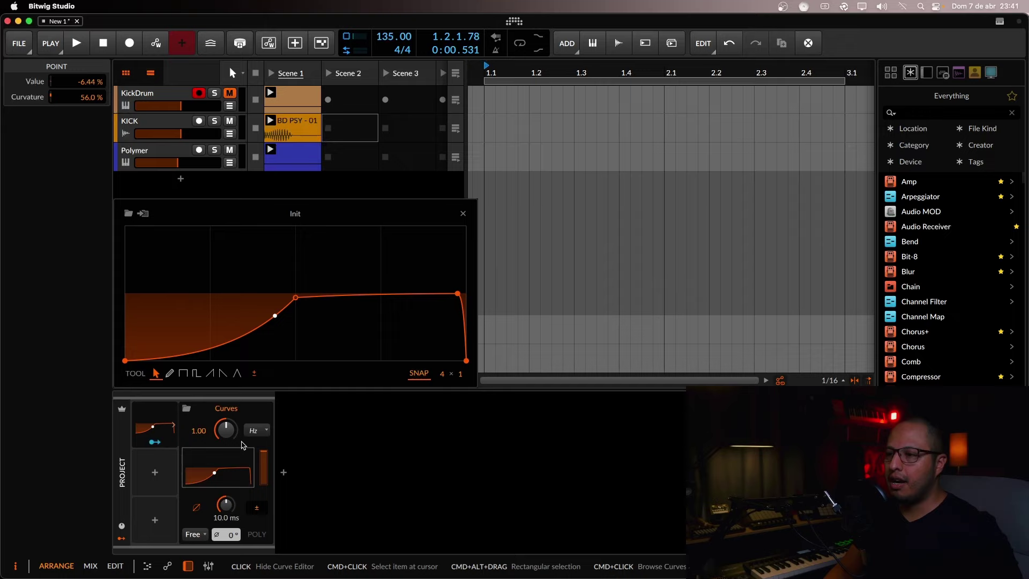
Sync the Curves rate to quarter notes and open the BD PSY - 01 kick clip in the detail editor
click(264, 429)
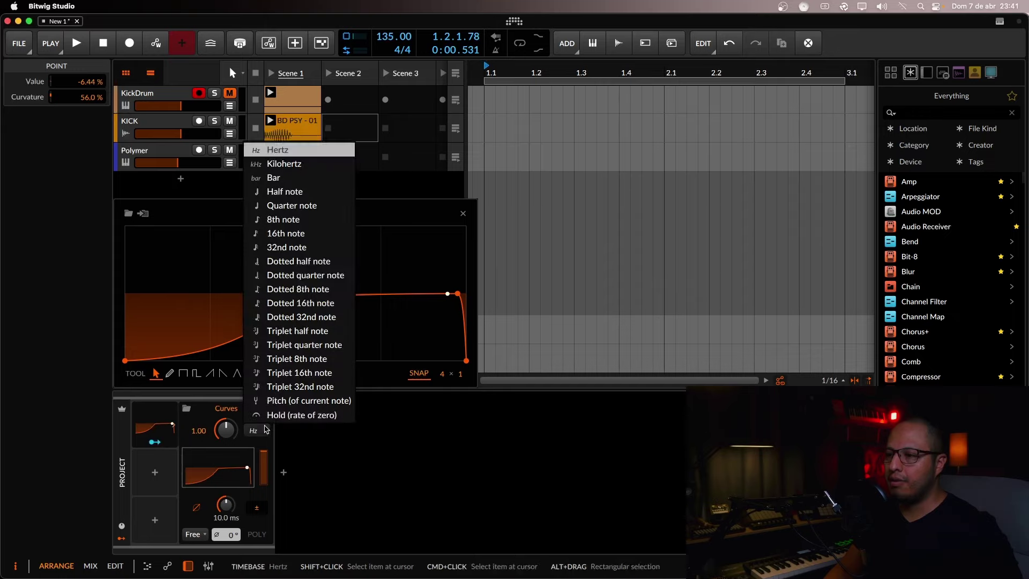
click(292, 205)
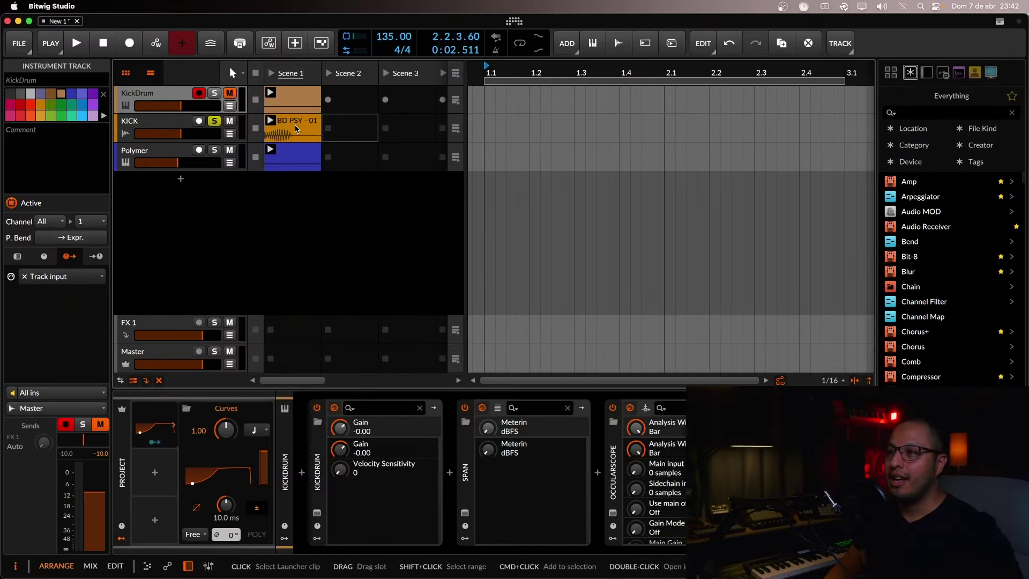
click(295, 129)
double_click(295, 128)
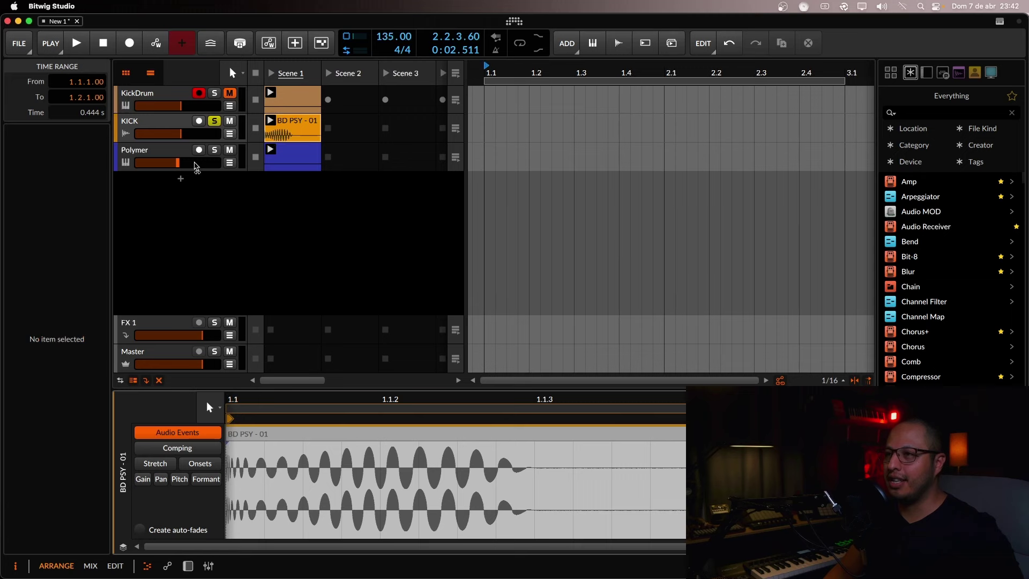
Audition the full mix, then solo Polymer and play it alone
key(space)
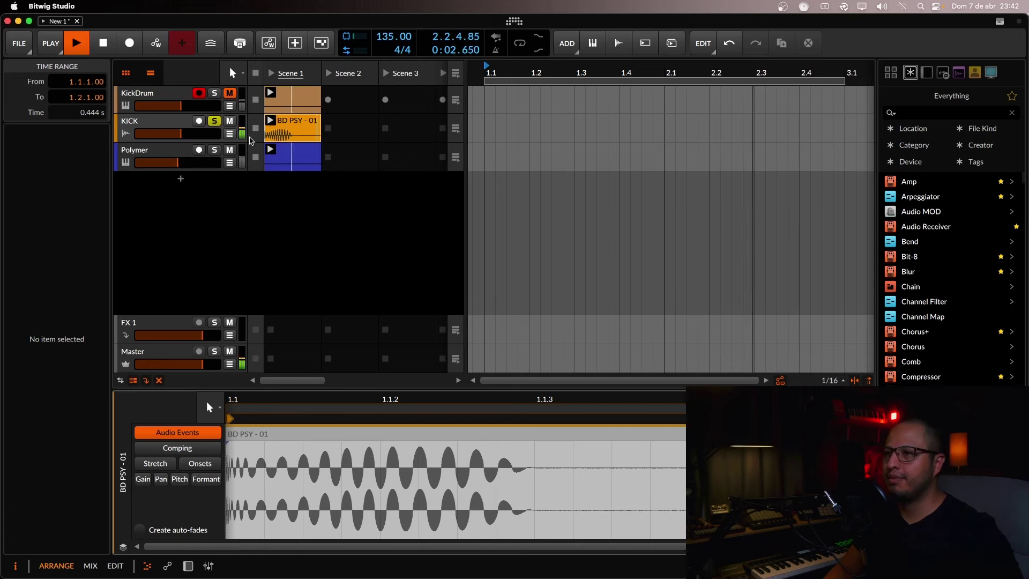
key(space)
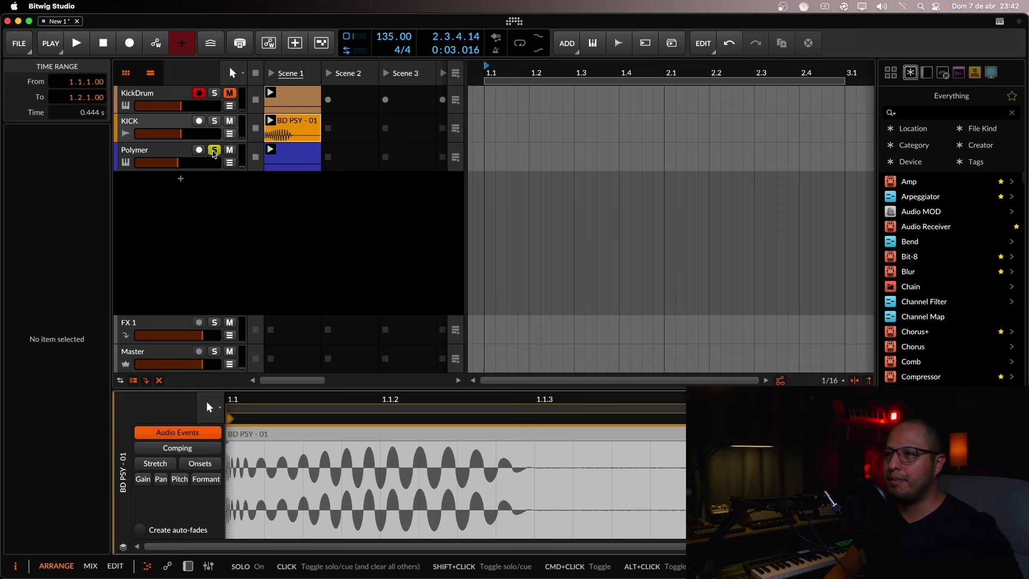
click(206, 152)
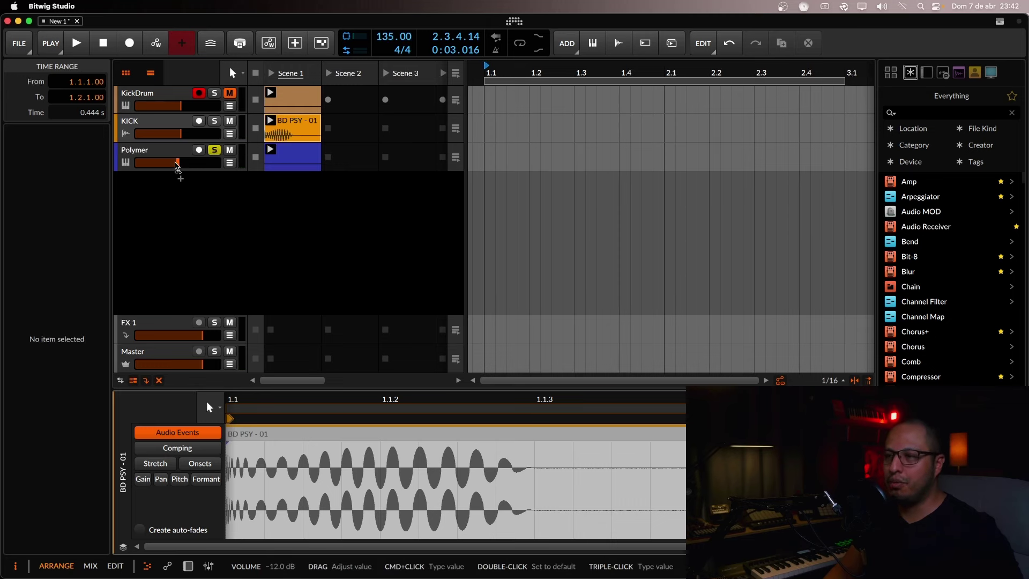
key(space)
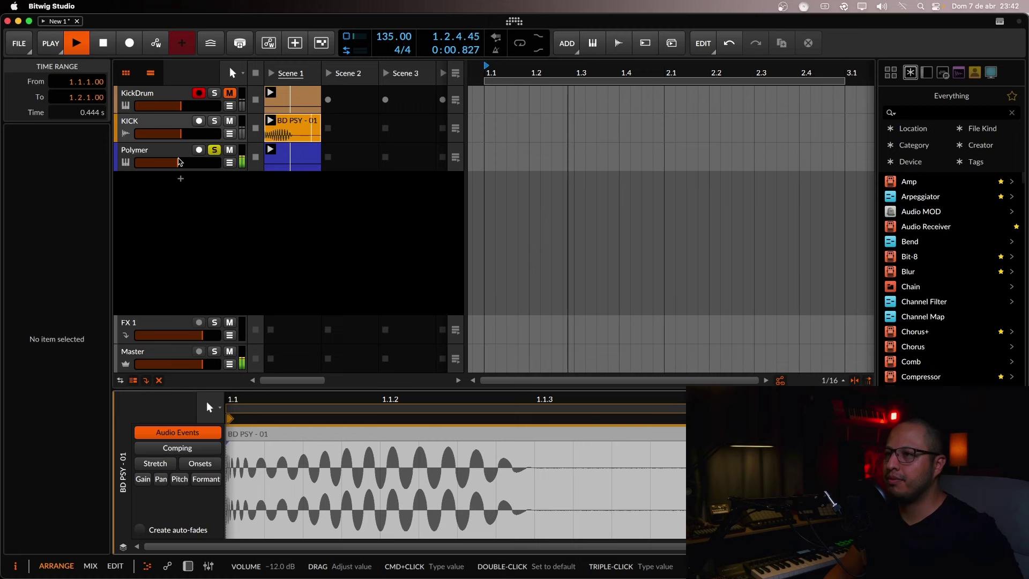
key(space)
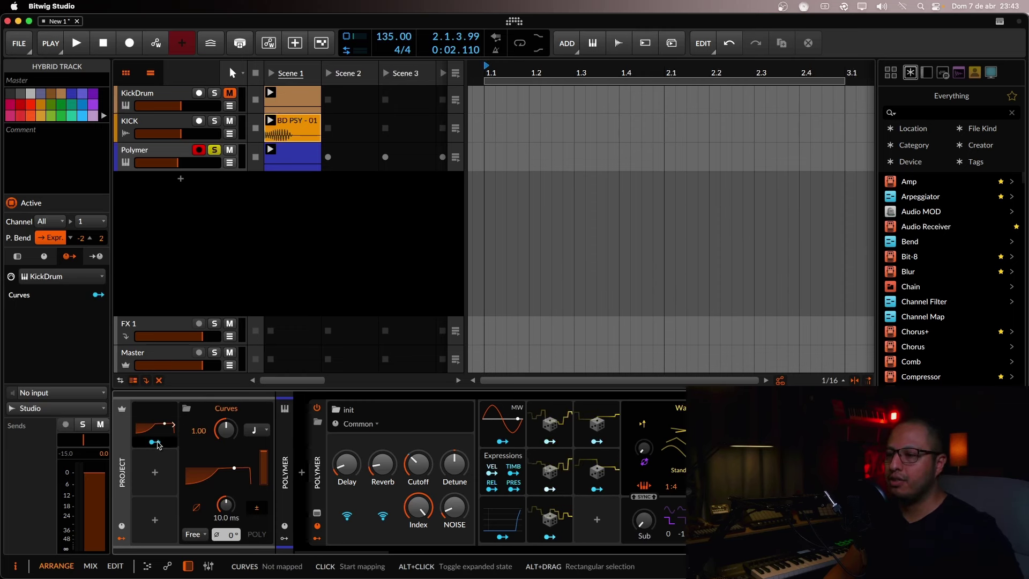
Map the Curves LFO to Polymer's volume at a 0.282 amount and audition the ducking
click(156, 442)
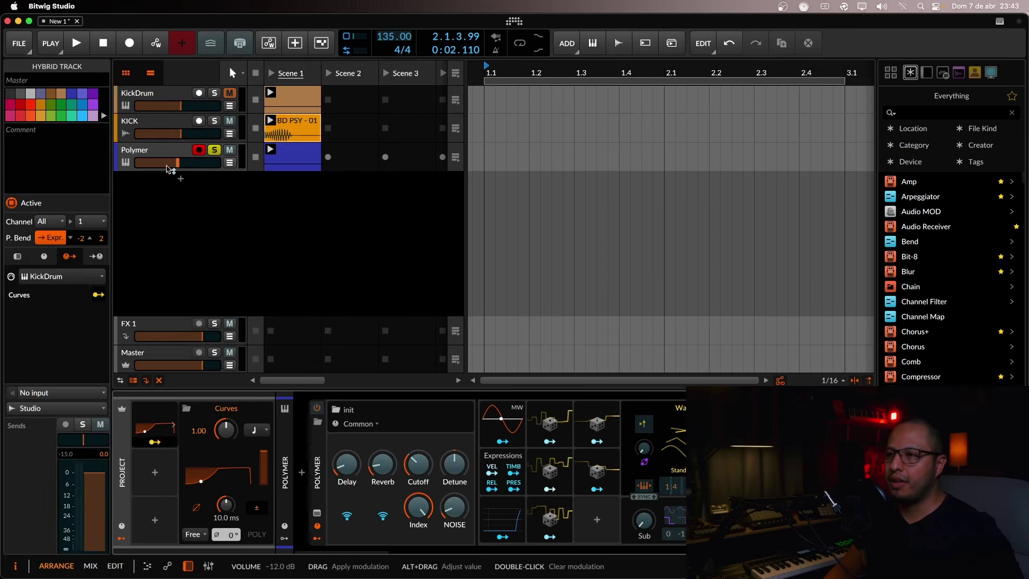
drag(178, 167, 177, 166)
key(space)
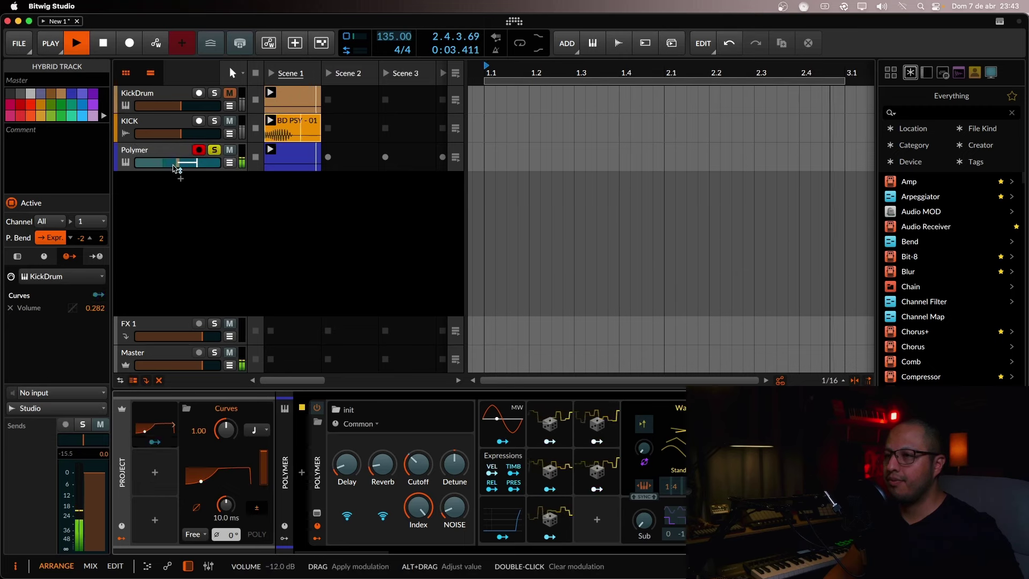
key(space)
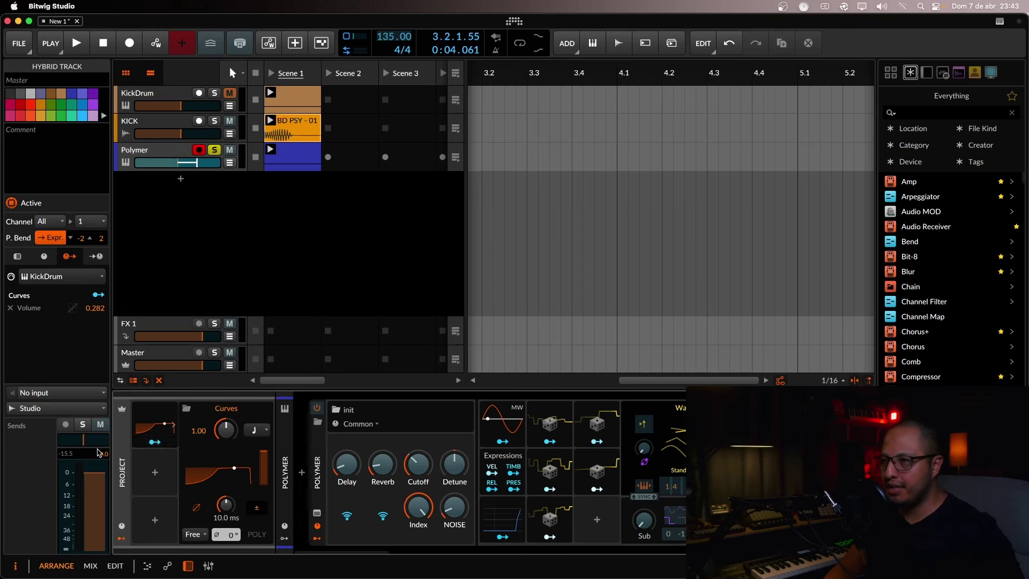
Reopen the curve editor and move the ramp's peak point later, auditioning each change
click(224, 477)
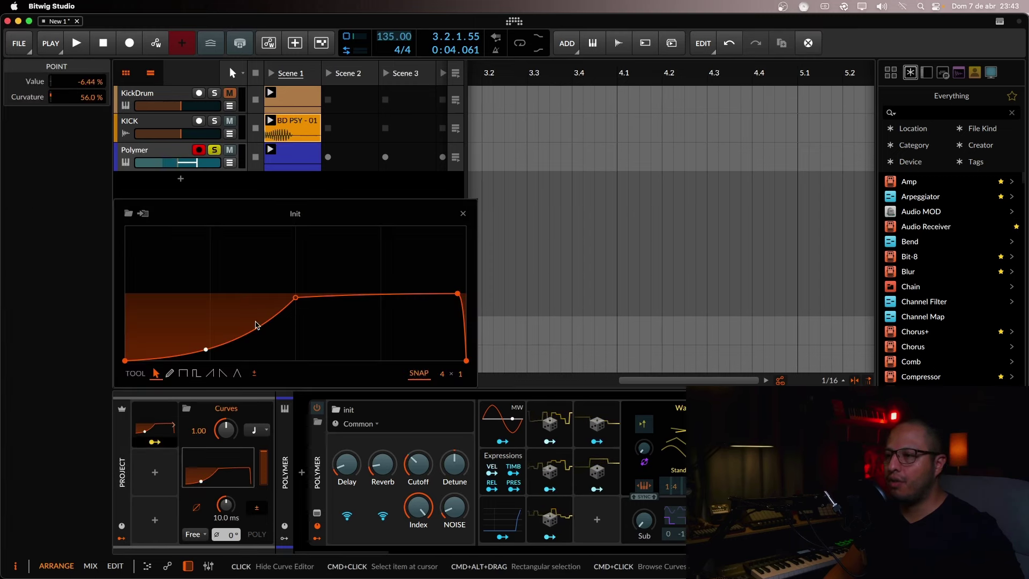
drag(295, 297, 237, 296)
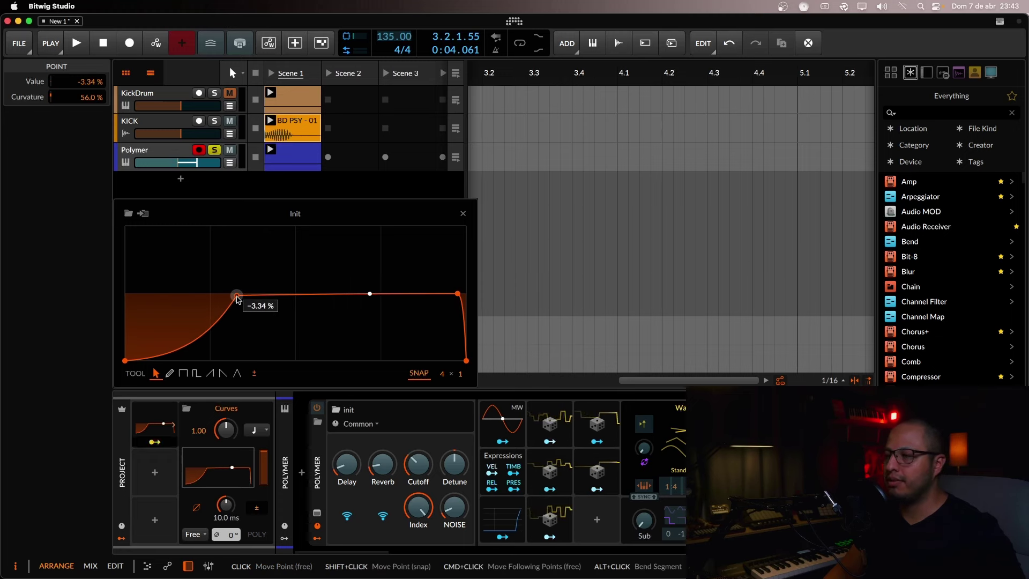
key(space)
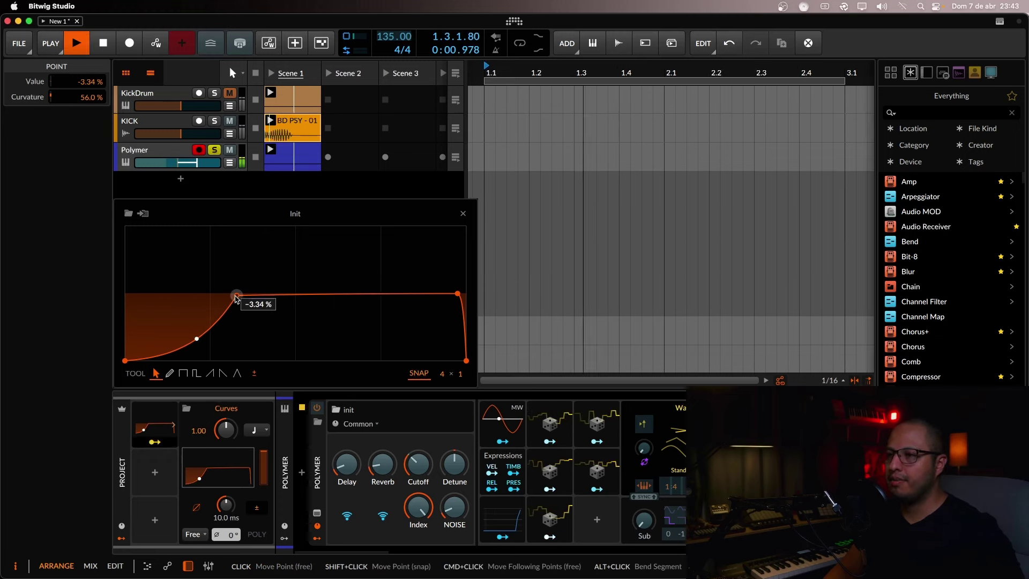
key(space)
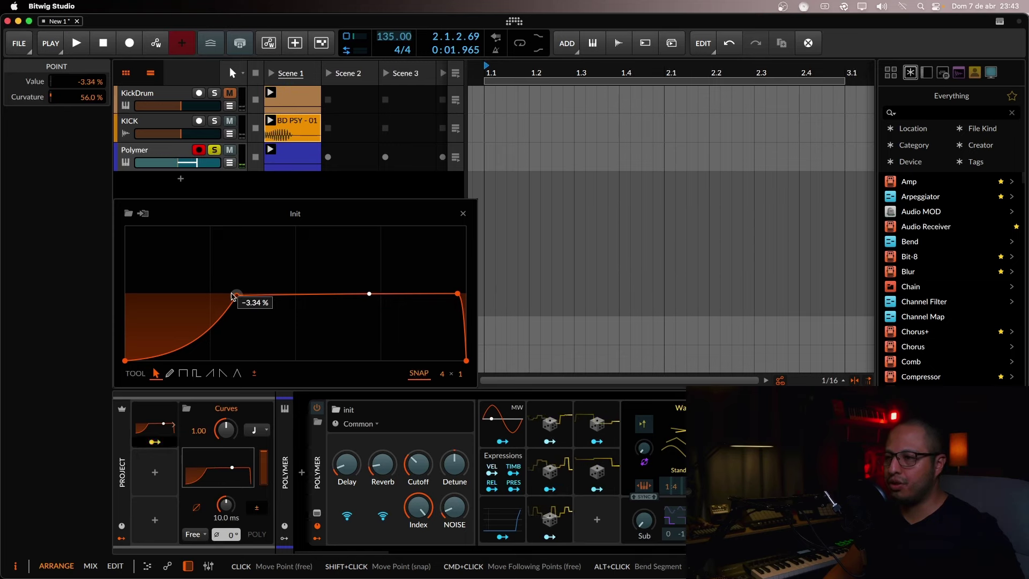
drag(237, 296, 291, 297)
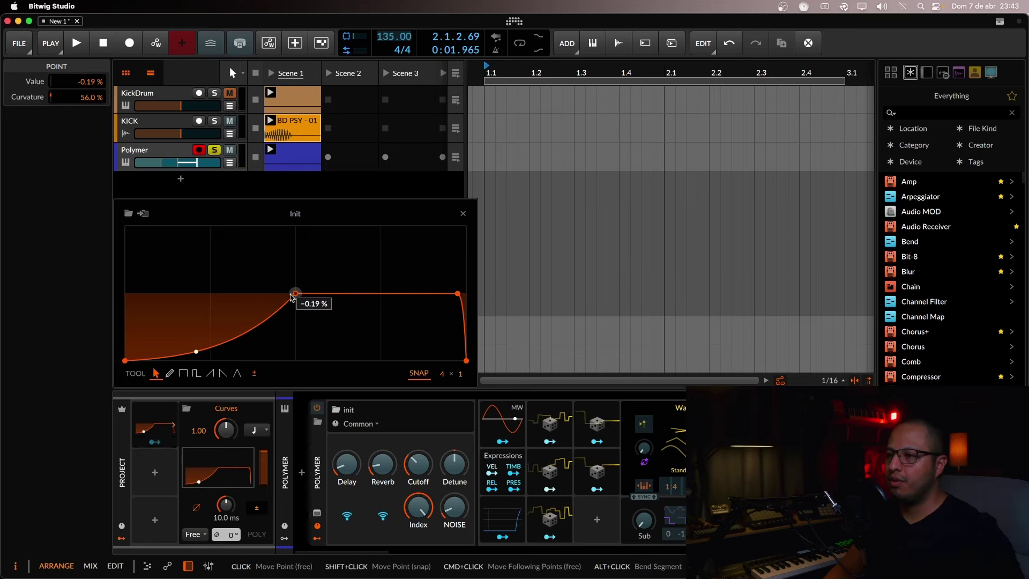
key(space)
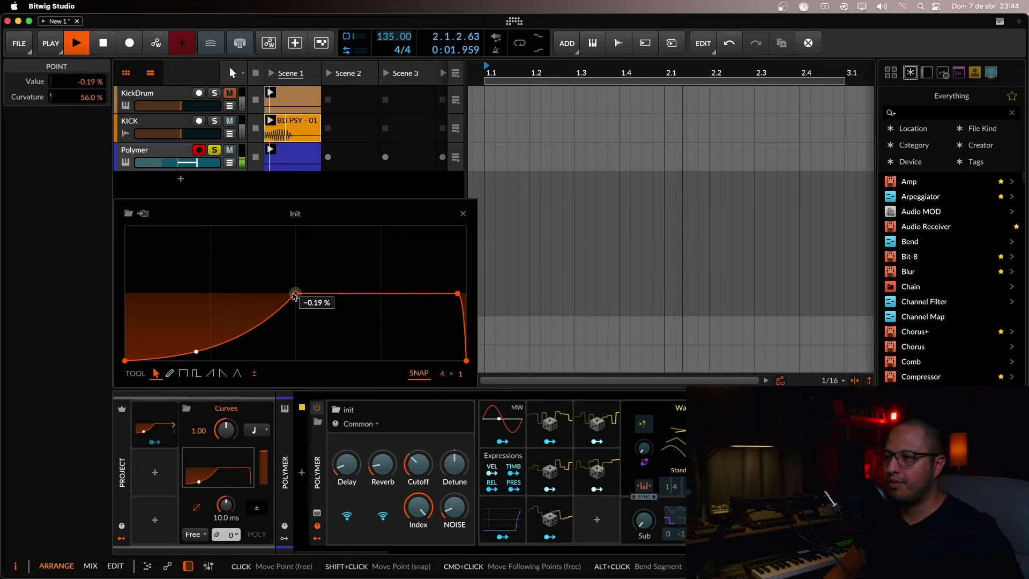
key(space)
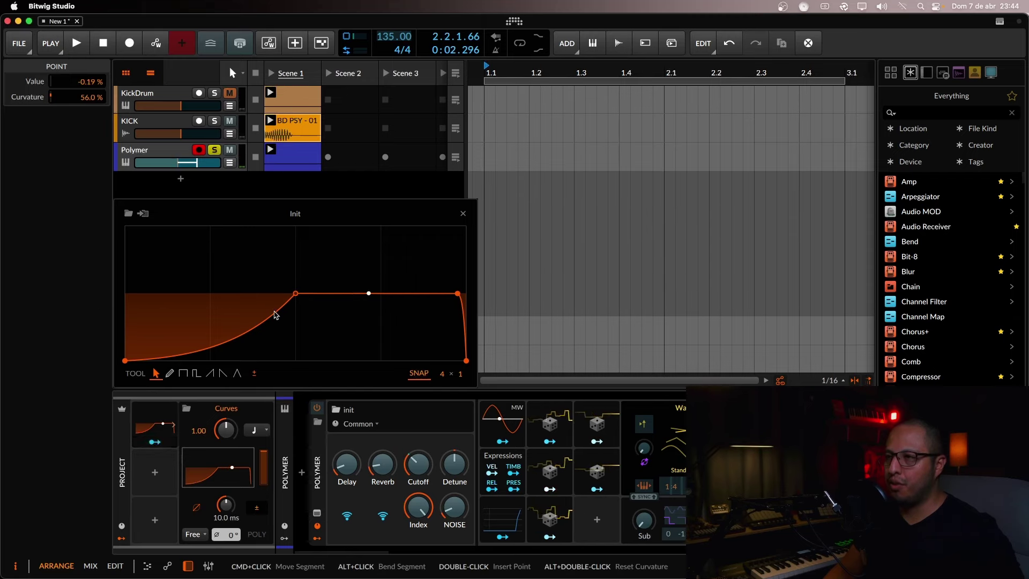
double_click(293, 131)
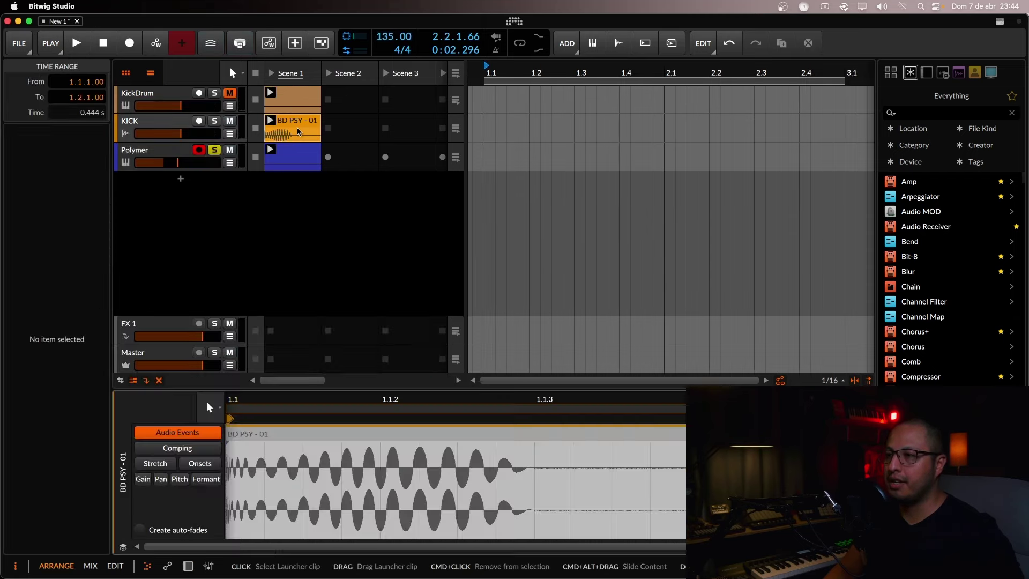
drag(502, 403, 498, 513)
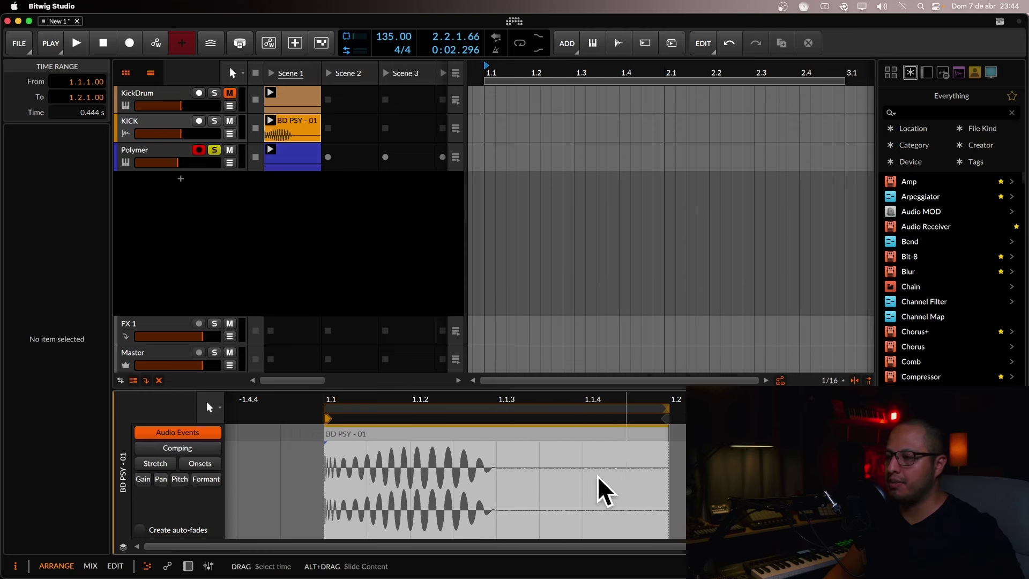
double_click(157, 146)
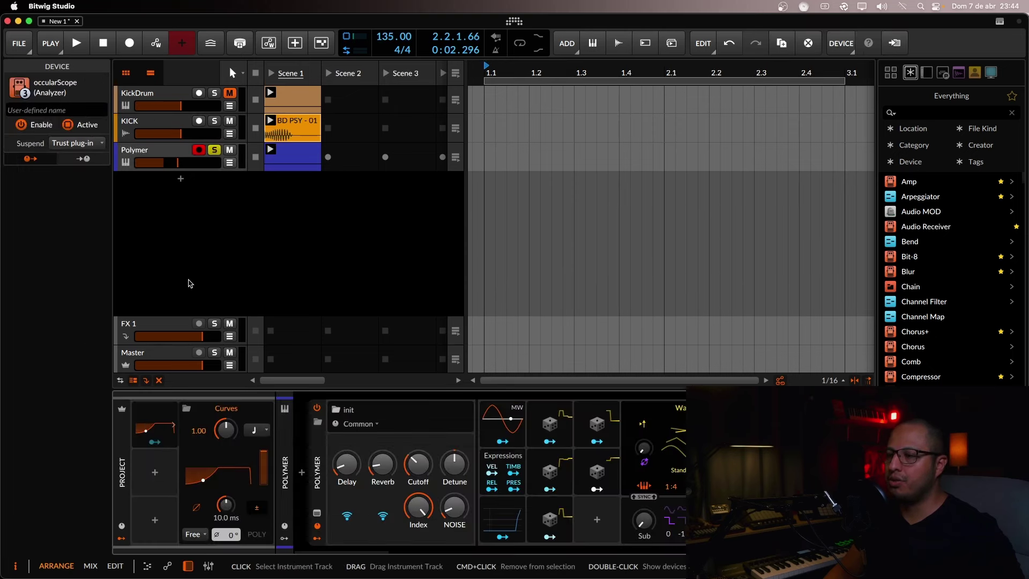
Turn off Polymer's solo and briefly play the bass against the kick
key(space)
click(242, 232)
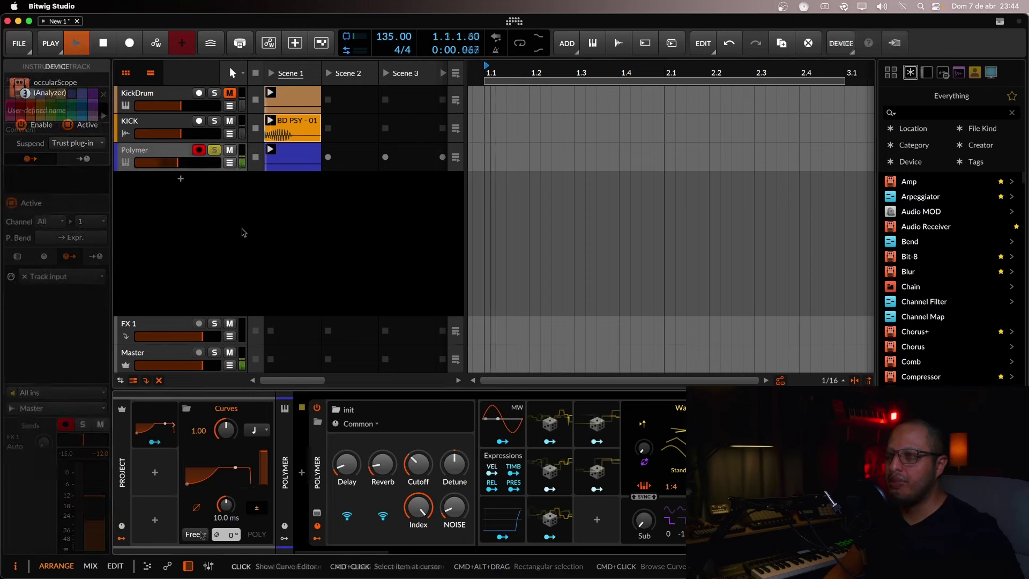
key(space)
click(196, 534)
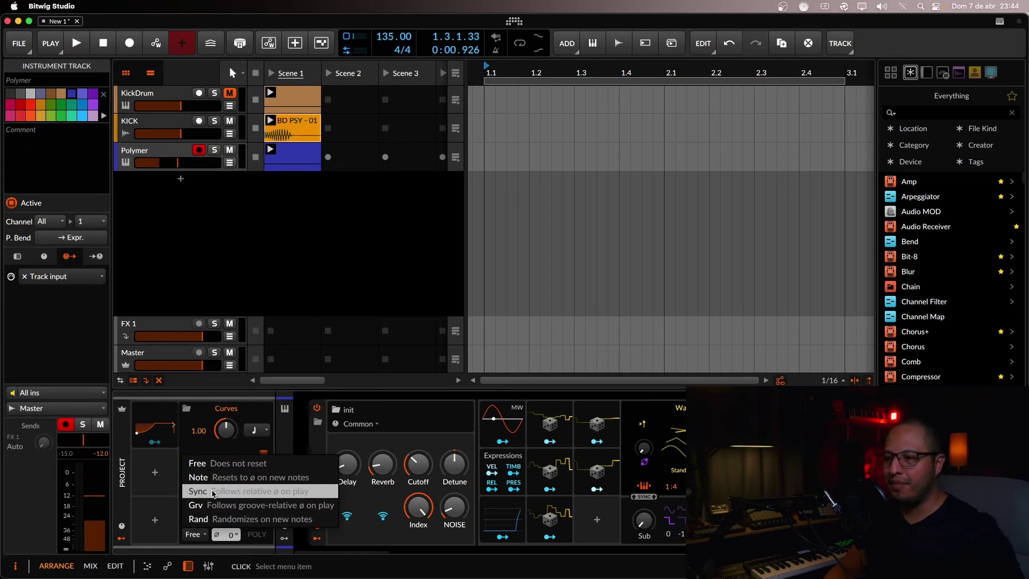
Switch the Curves retrigger mode from Free to Sync and audition it with the kick
click(213, 492)
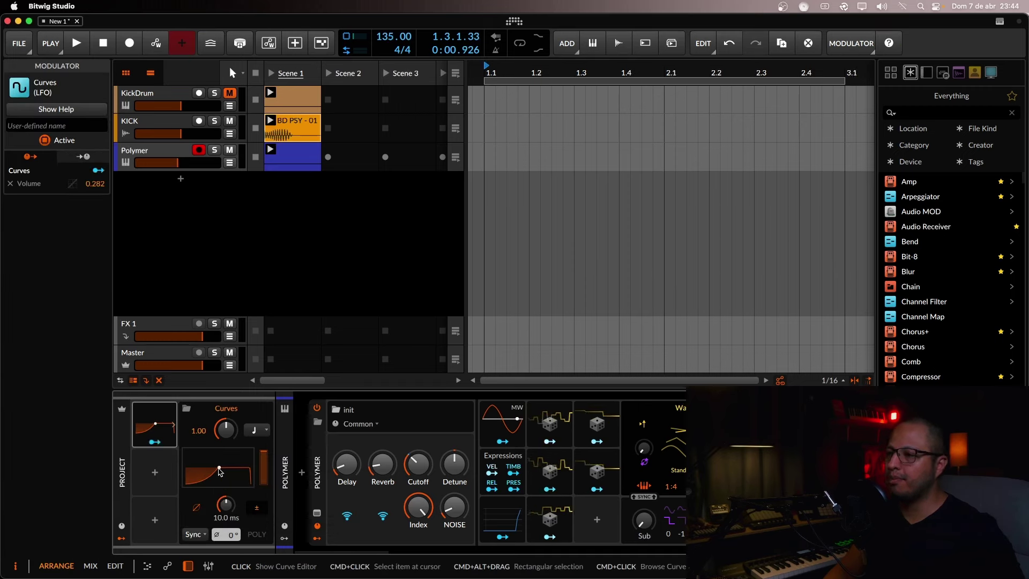
key(space)
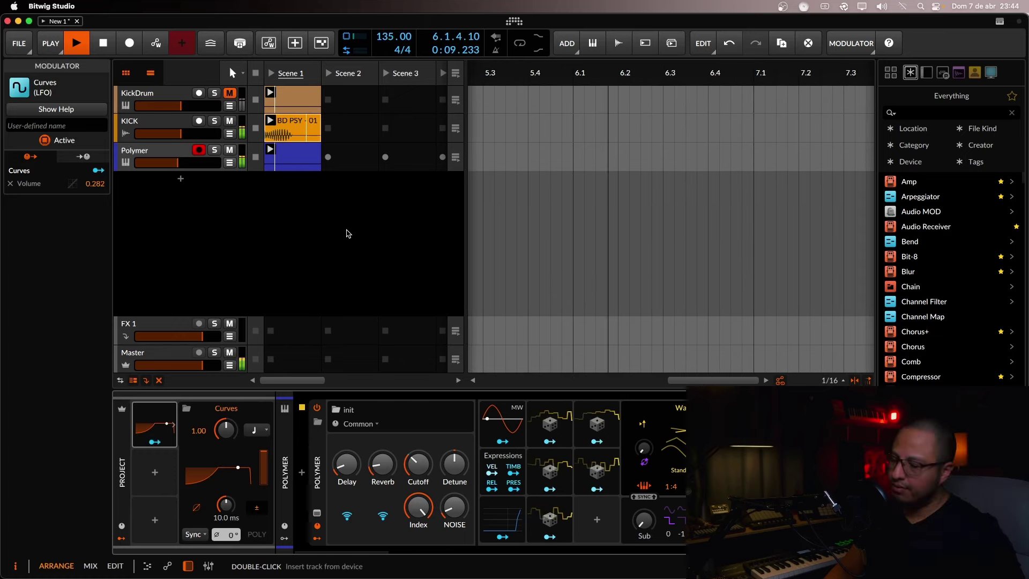
key(space)
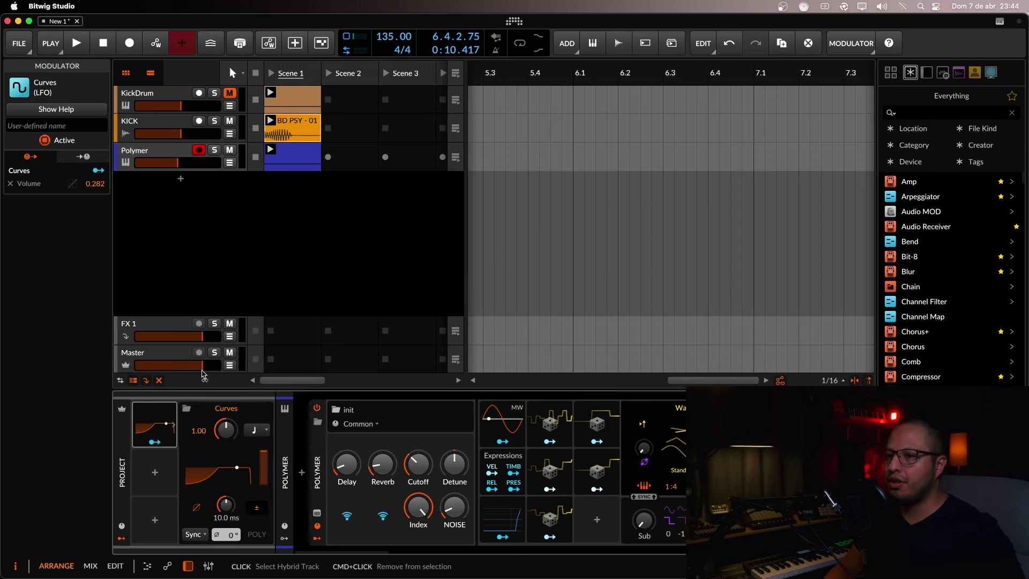
Untick Active on the Curves LFO and add a Segments envelope found by searching 'se'
right_click(164, 419)
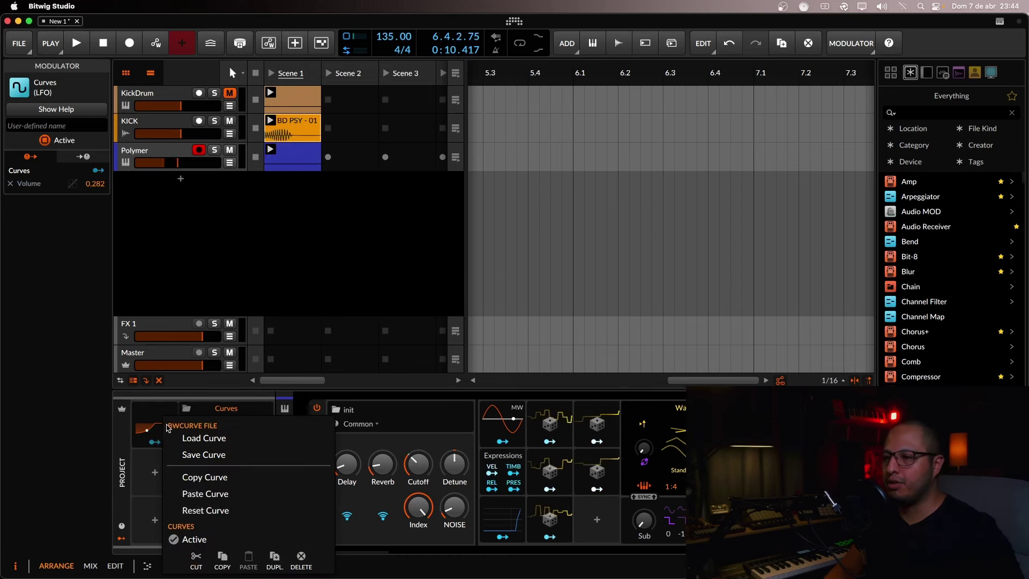
click(213, 544)
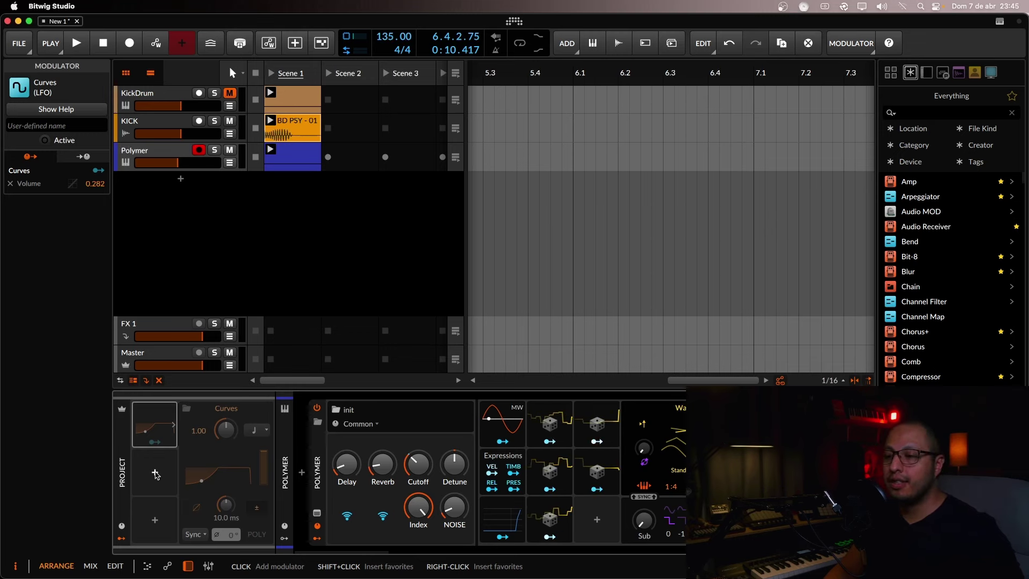
click(155, 474)
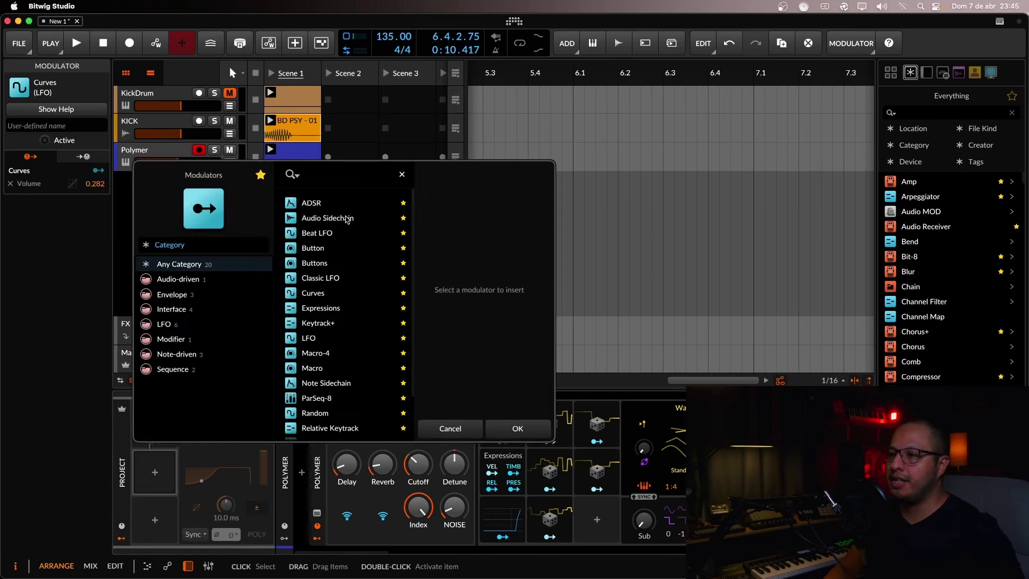
text(se)
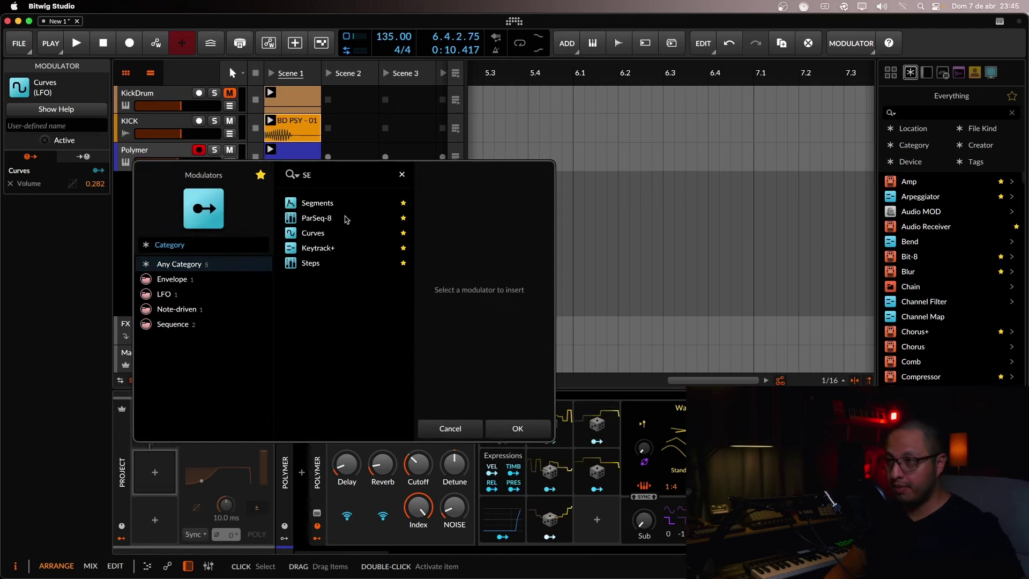
double_click(356, 202)
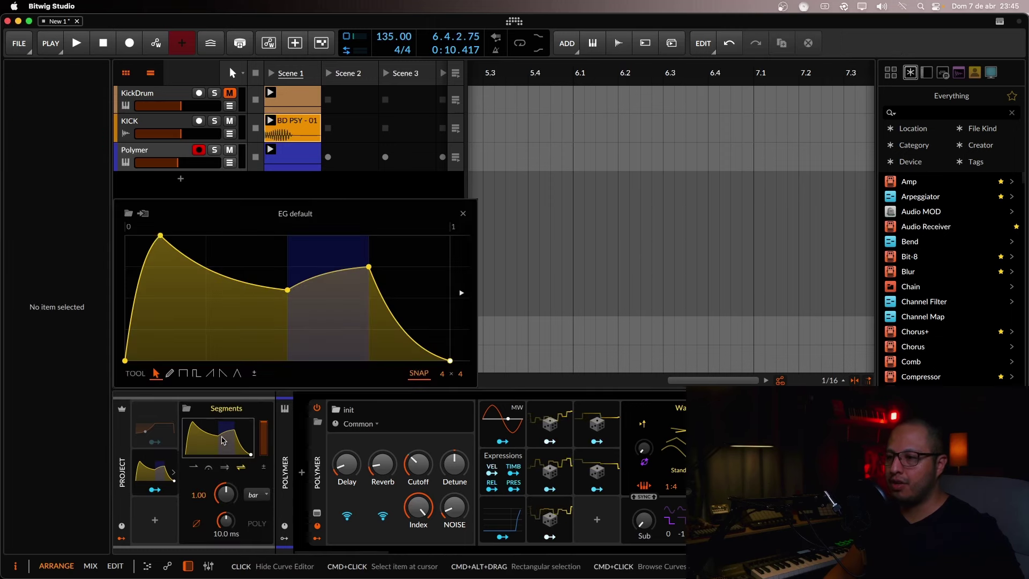
Reset the Segments envelope curve, lower its peak and make it bipolar
click(217, 436)
right_click(268, 353)
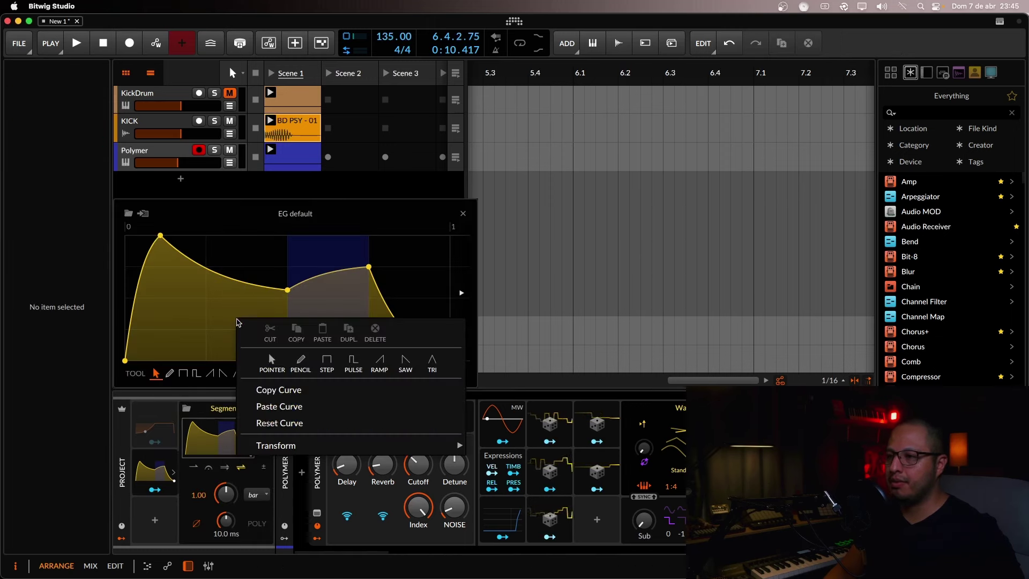
click(303, 423)
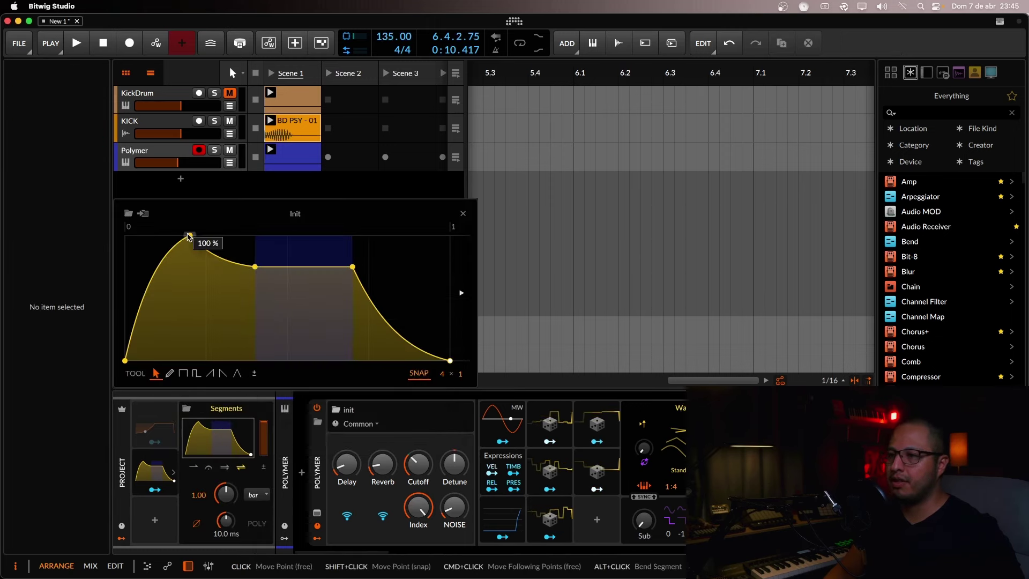
drag(202, 240, 288, 298)
click(255, 375)
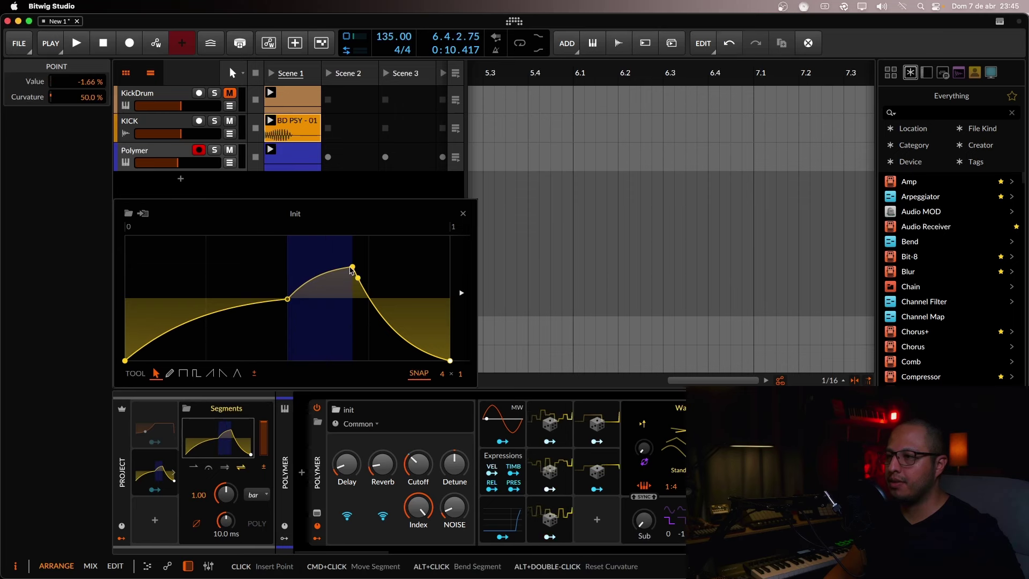
Move the peak later and lower, and bend the rise to a -68% concave curve before a sharp drop
drag(350, 270, 436, 297)
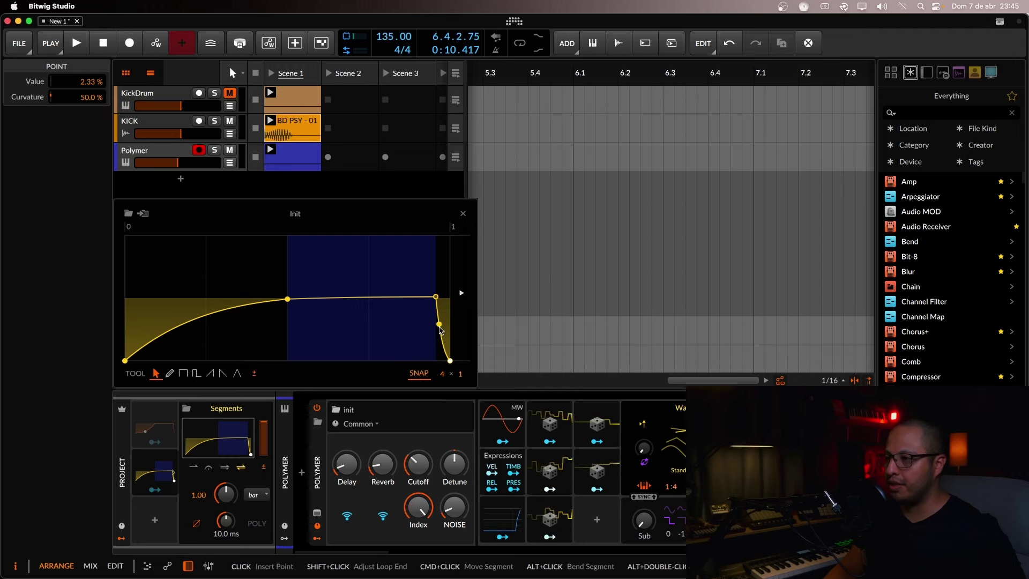
drag(439, 329, 439, 337)
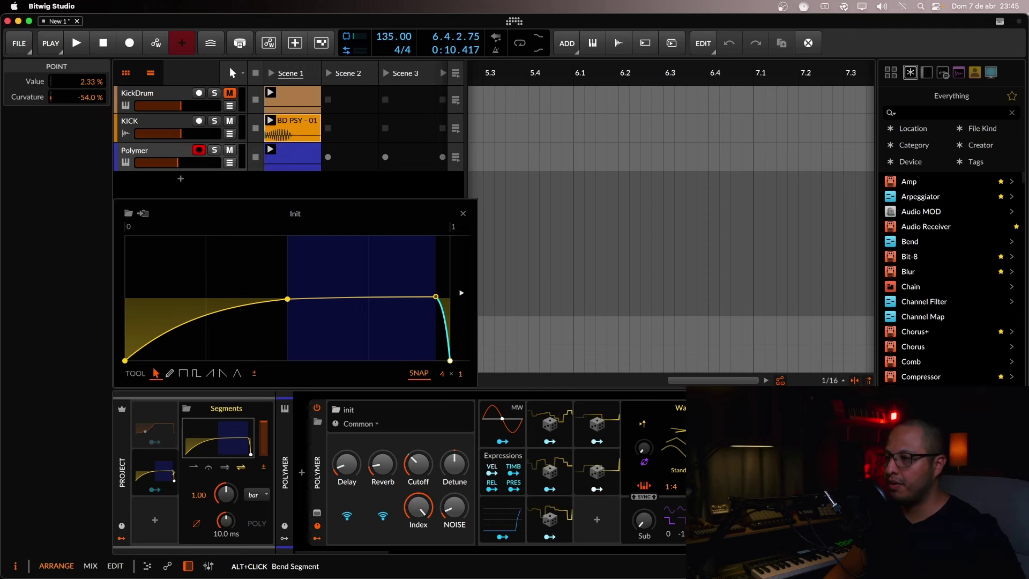
drag(207, 321, 206, 337)
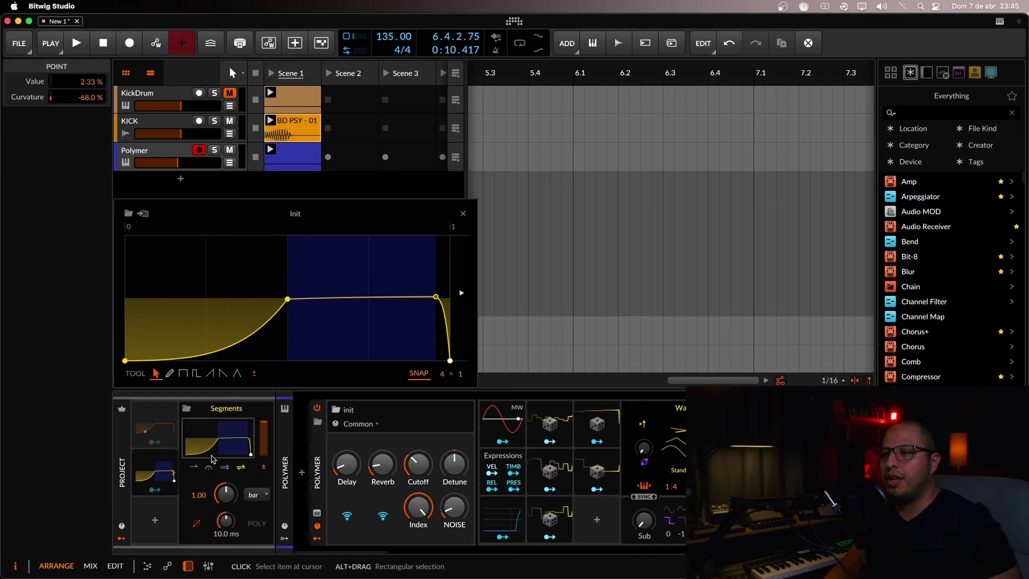
Set the Segments envelope to ping-pong looping with its loop hold point after the final drop
click(240, 468)
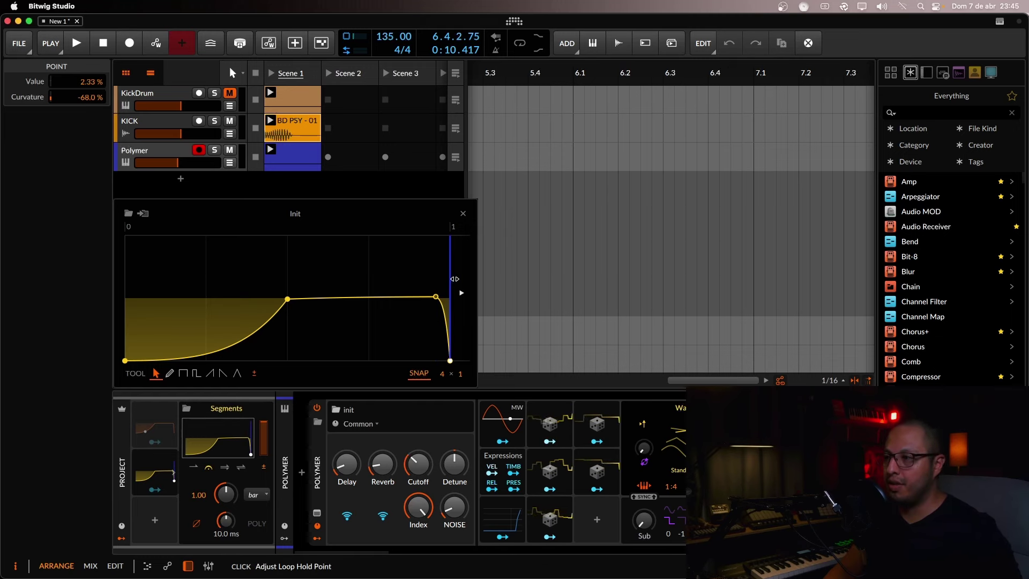
click(454, 278)
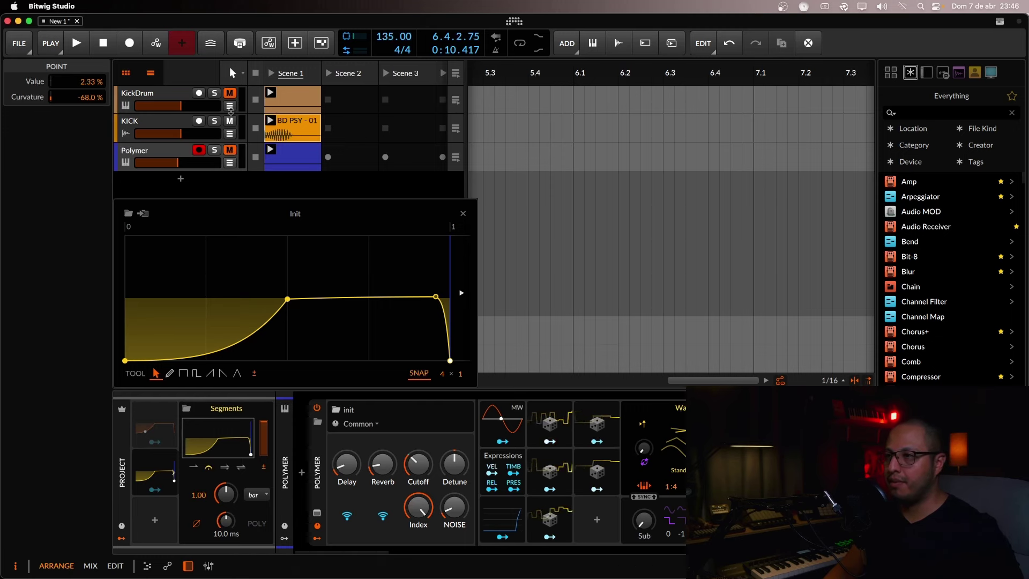
Set the Segments envelope's rate to an 8th note and audition it
key(space)
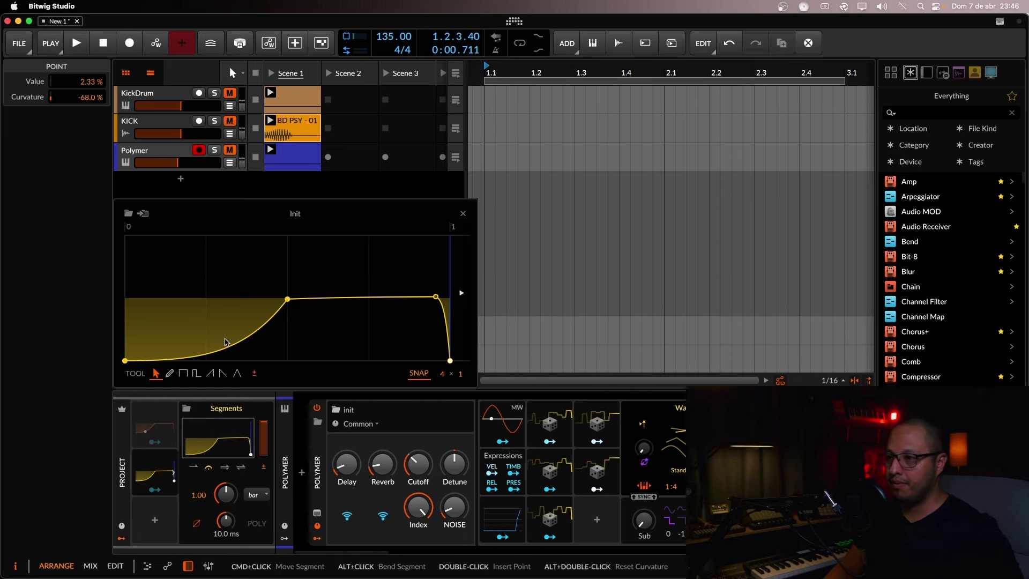
click(257, 494)
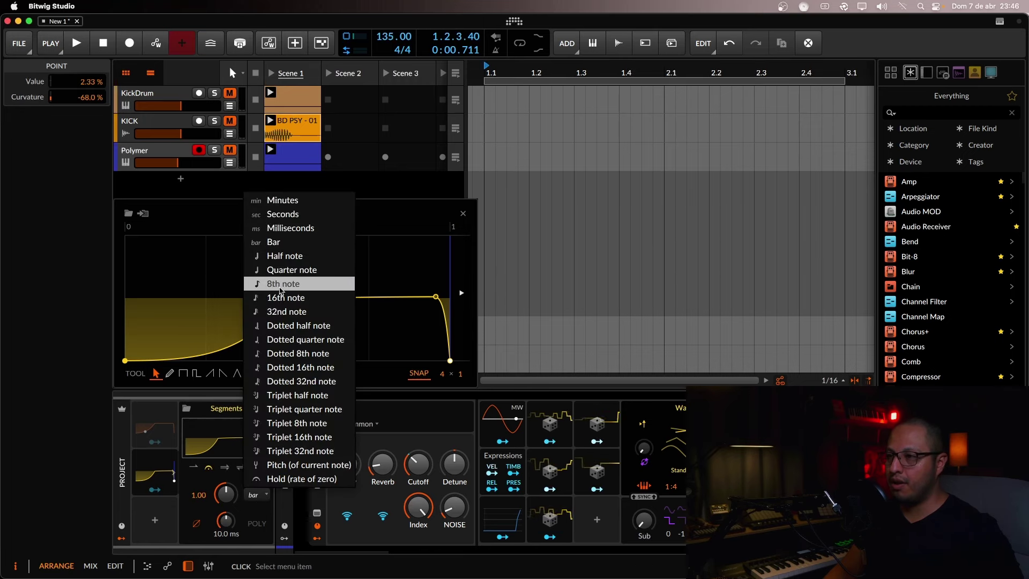
click(280, 290)
key(space)
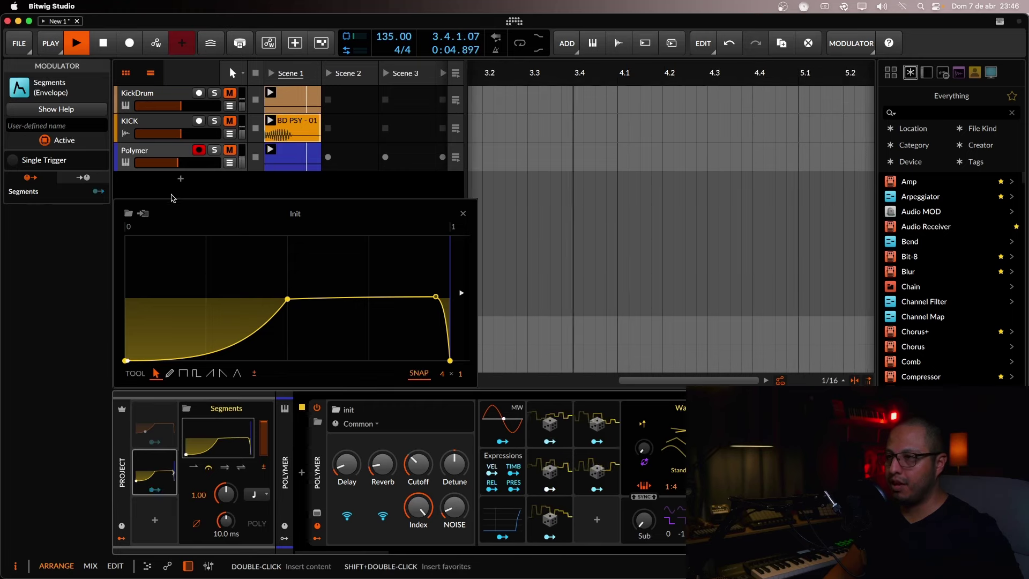
key(space)
Keep the Curves LFO on a quarter-note timebase, then reselect the Segments curve and play
click(154, 426)
click(252, 431)
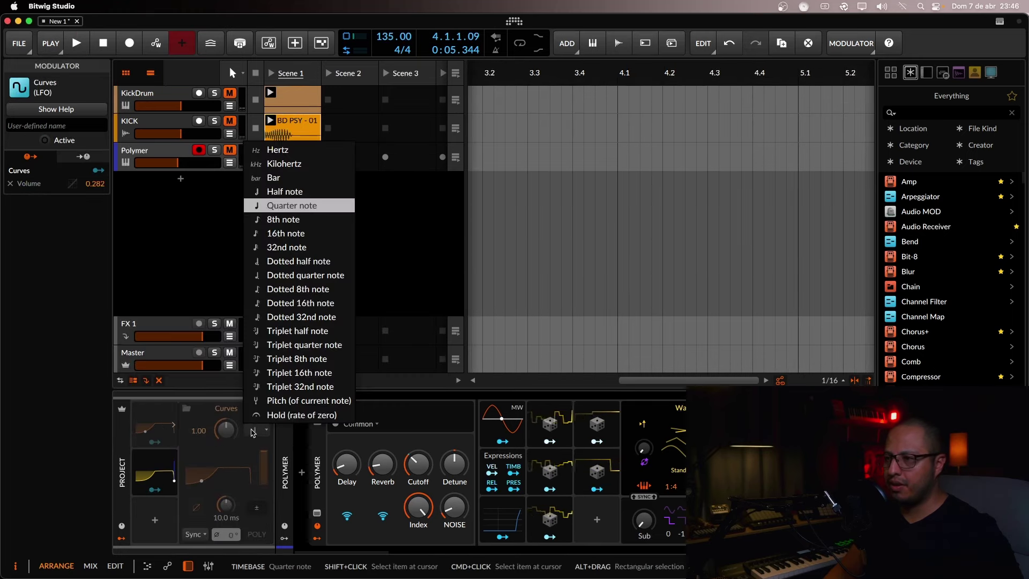
click(165, 466)
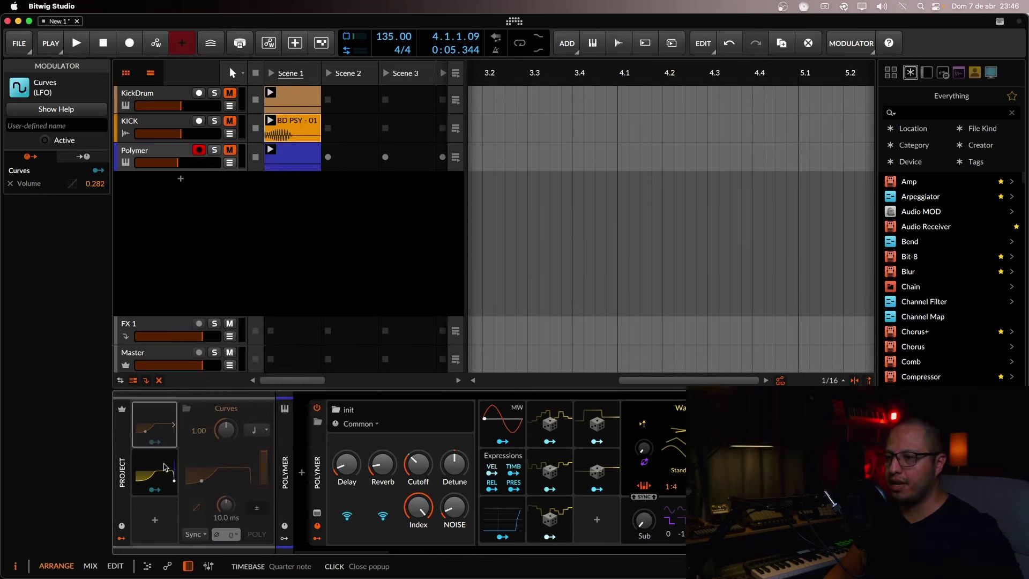
click(166, 473)
key(space)
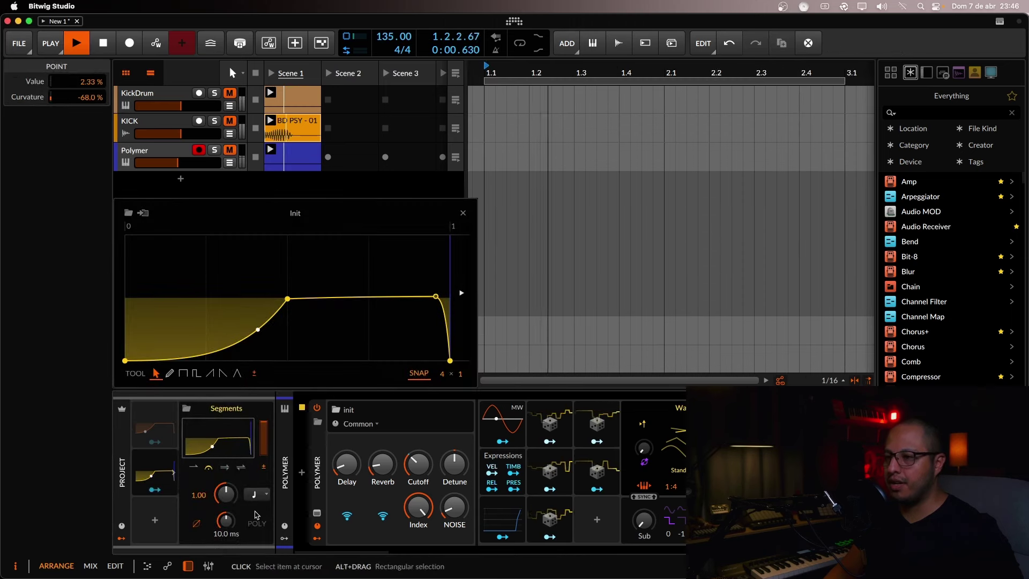
Route the Segments envelope to Polymer's volume at +0.33, audition it, and close the curve editor
key(space)
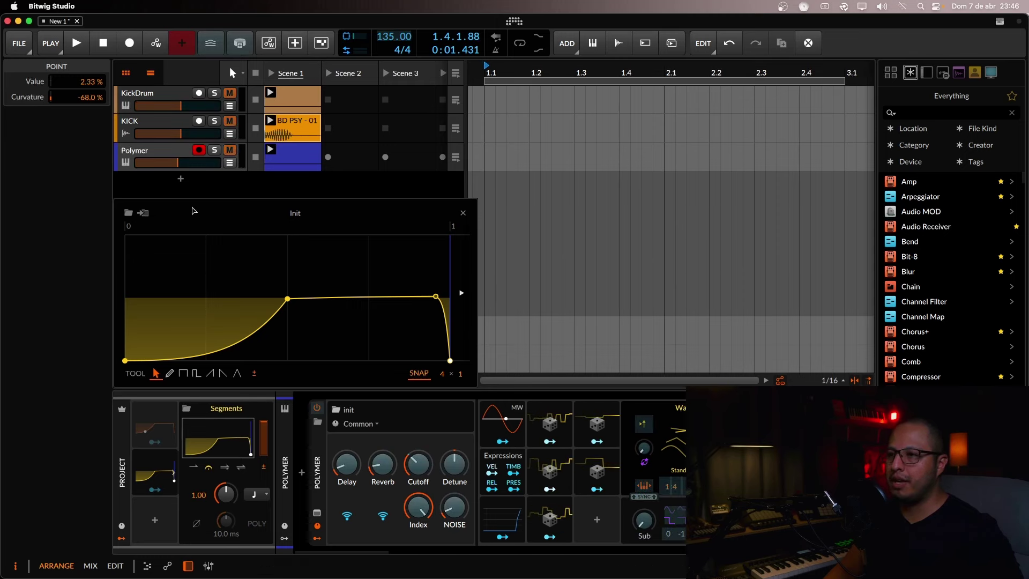
drag(169, 161, 203, 161)
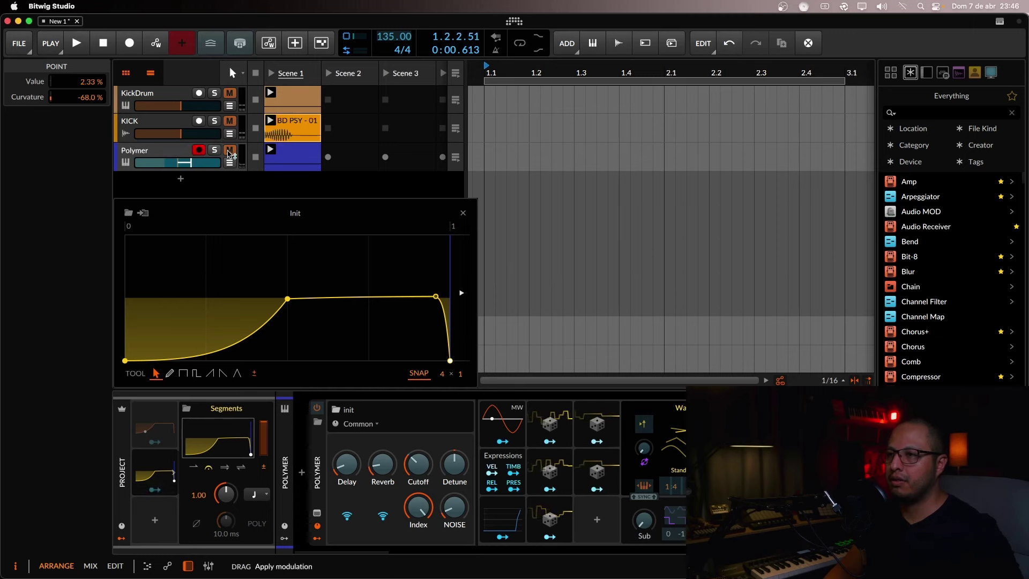
key(space)
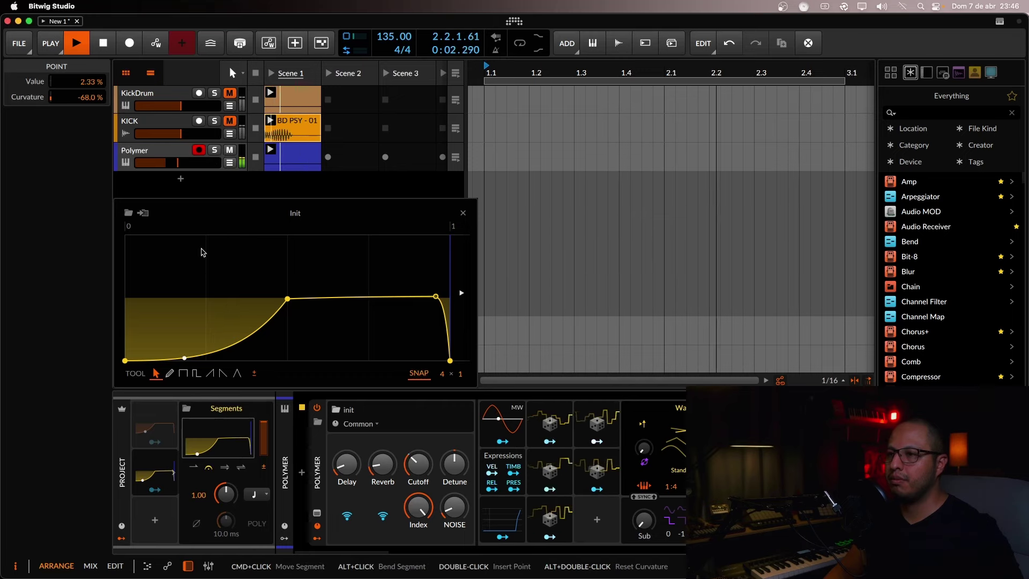
key(space)
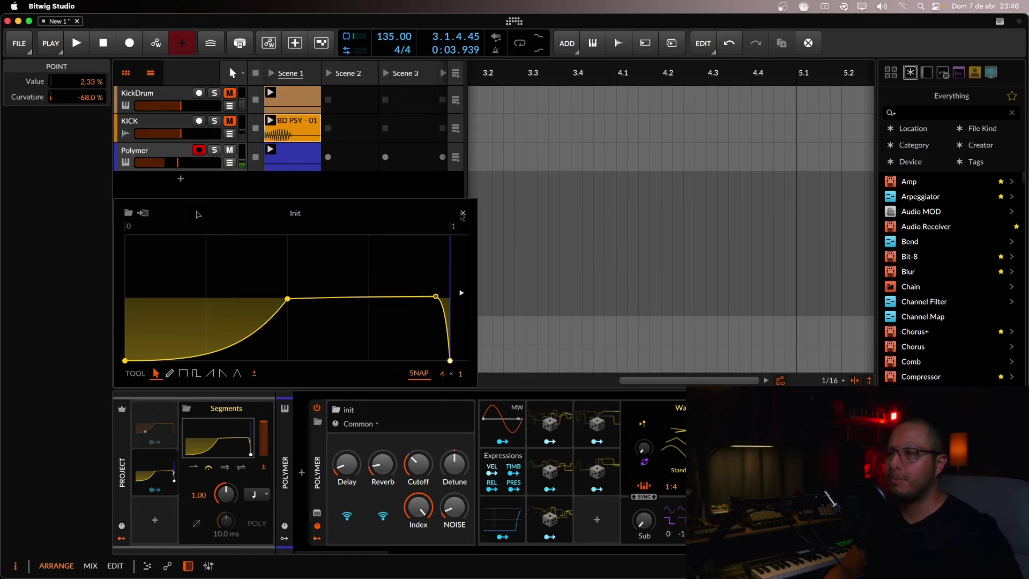
click(463, 212)
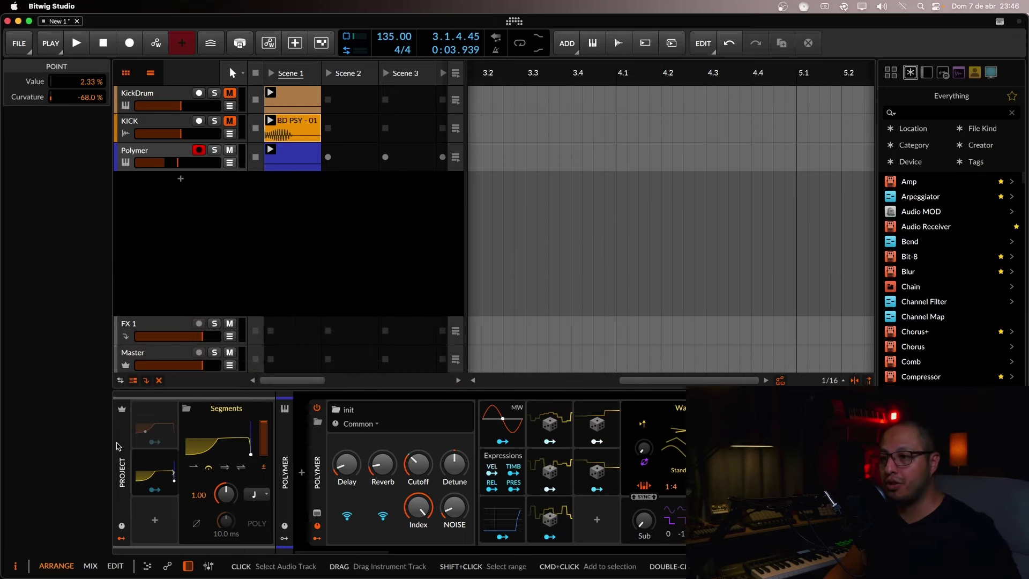
Select the Master track and check its modulators' note source, leaving it unchanged
click(161, 153)
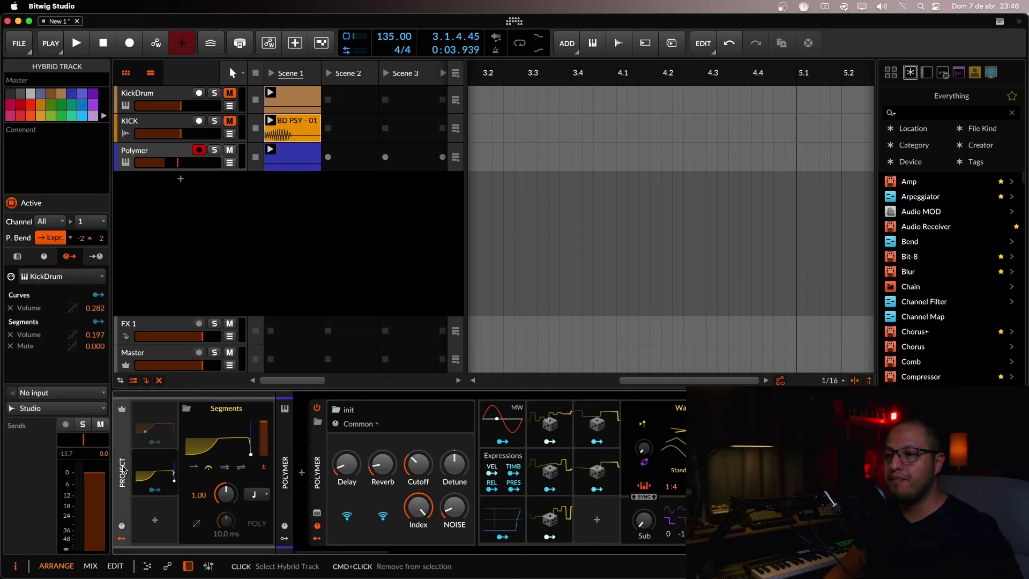
click(148, 359)
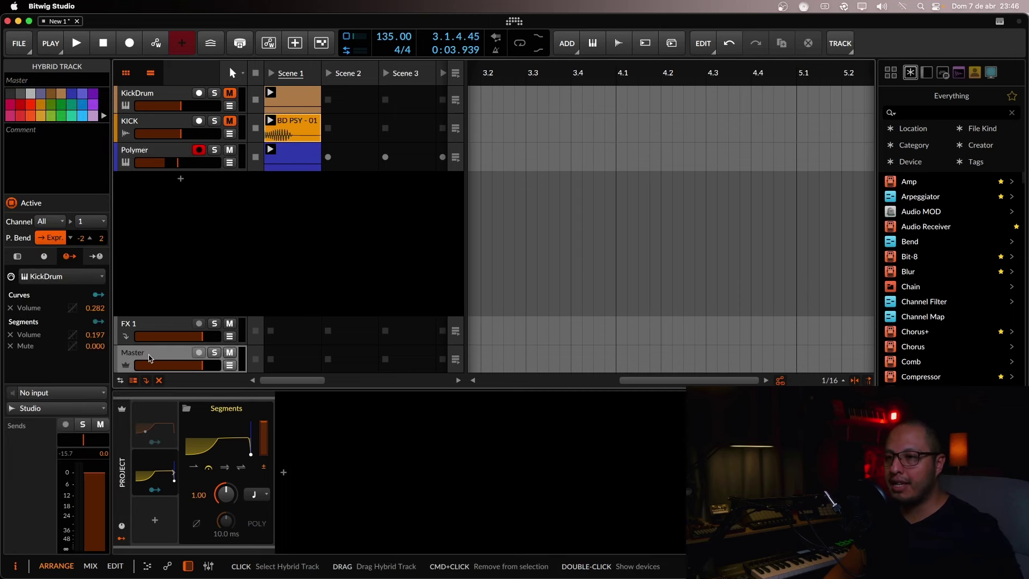
click(31, 282)
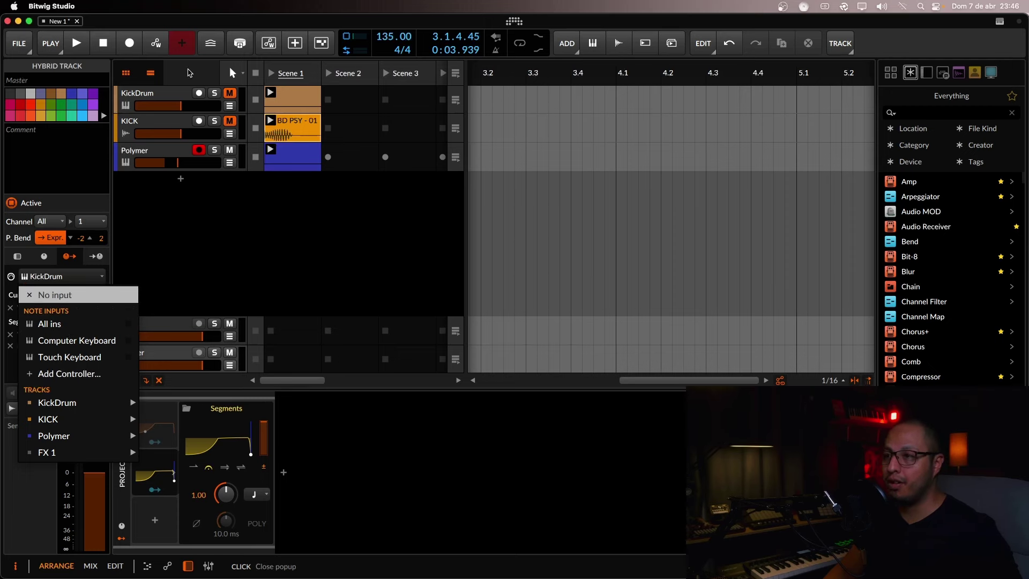
click(159, 98)
View the KickDrum clip's one-bar C3 note, then reselect the Master track
click(295, 97)
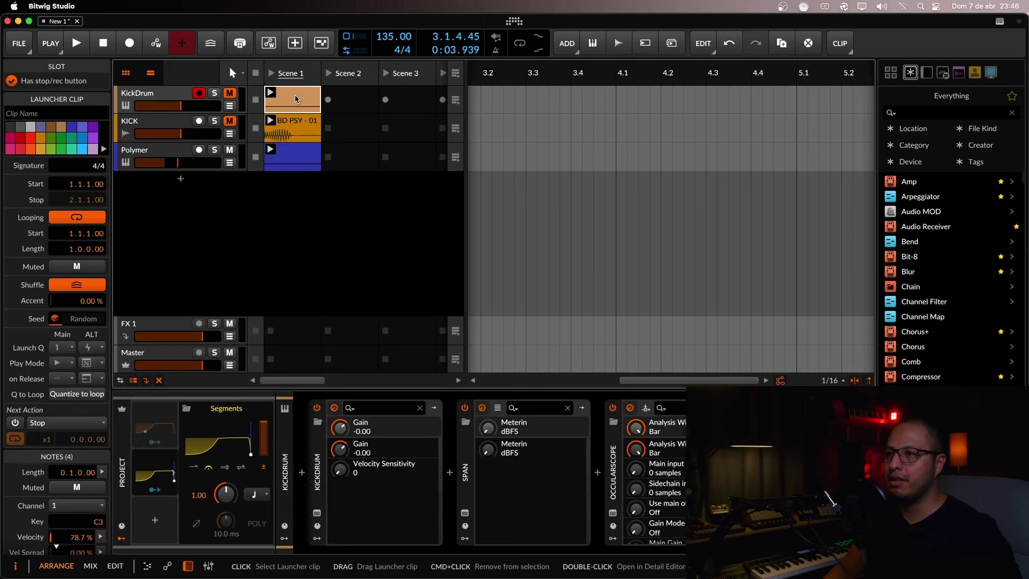
double_click(301, 106)
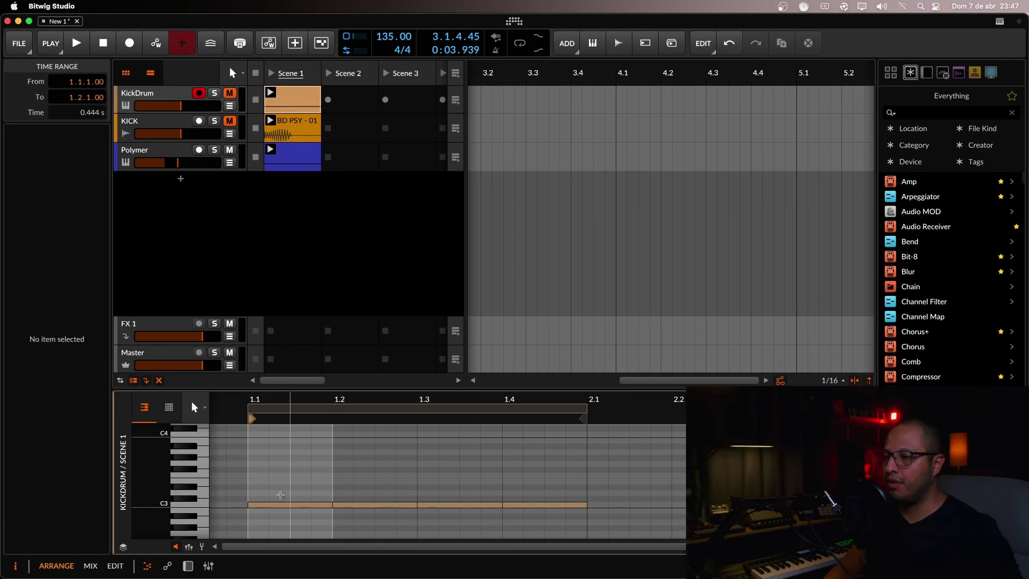
click(143, 152)
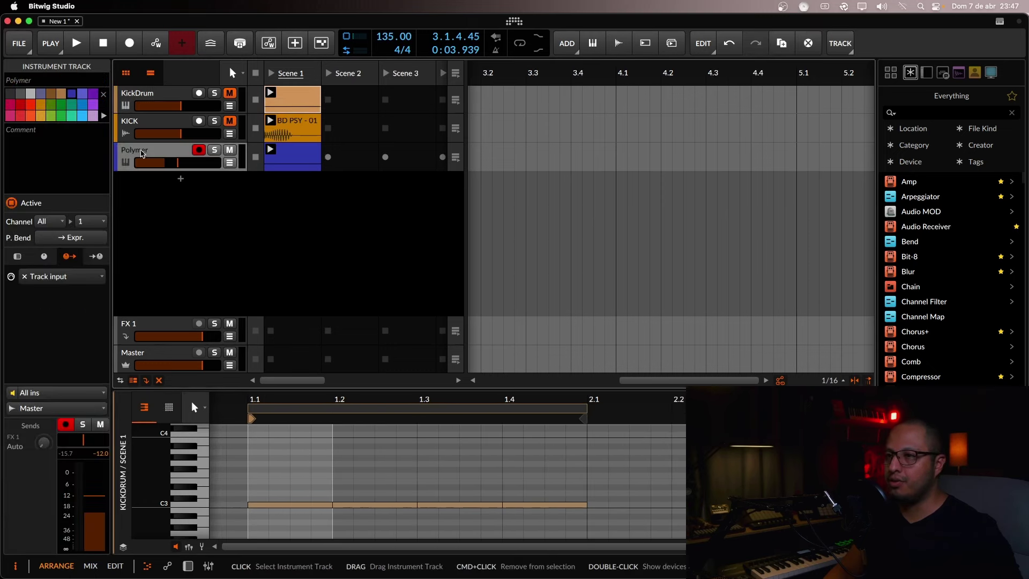
click(143, 358)
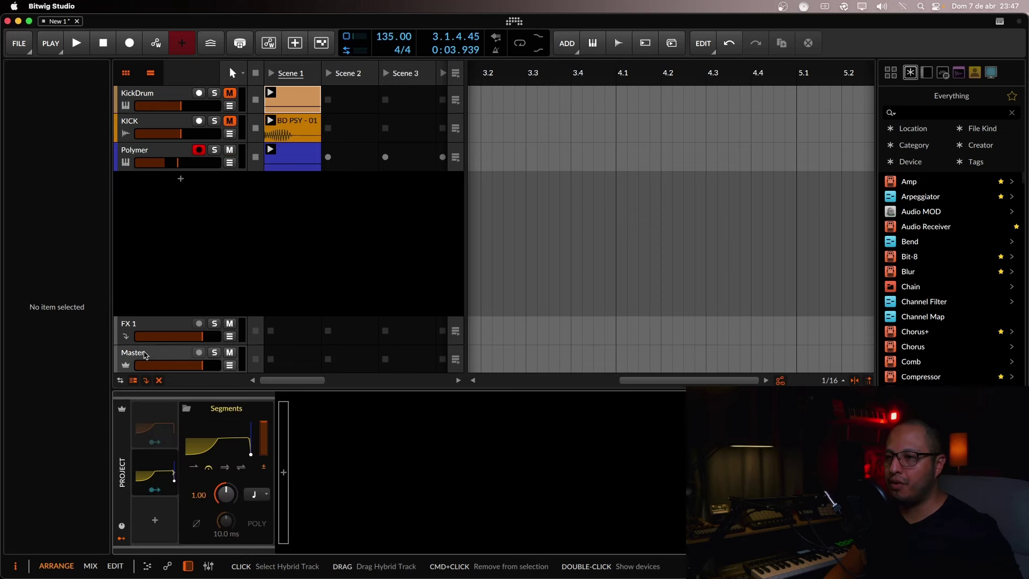
Select the Segments modulator and bring up the Master track's settings
click(164, 479)
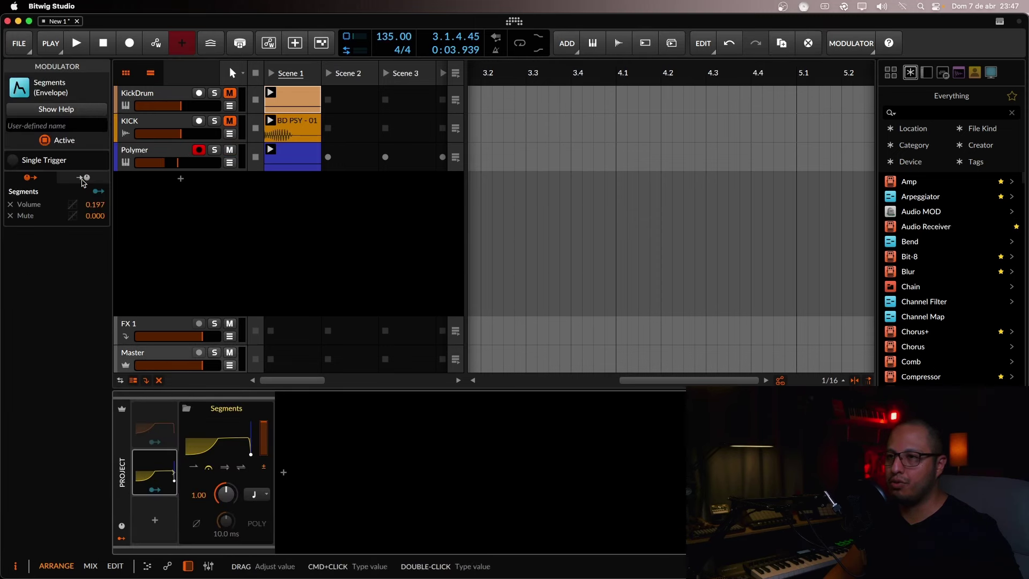
click(155, 347)
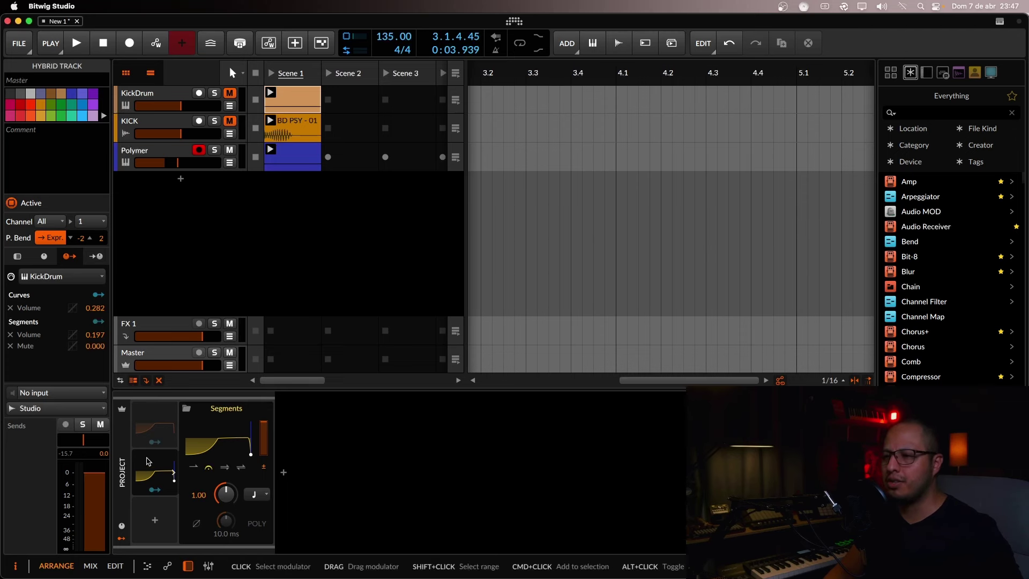
super+click(142, 349)
click(138, 356)
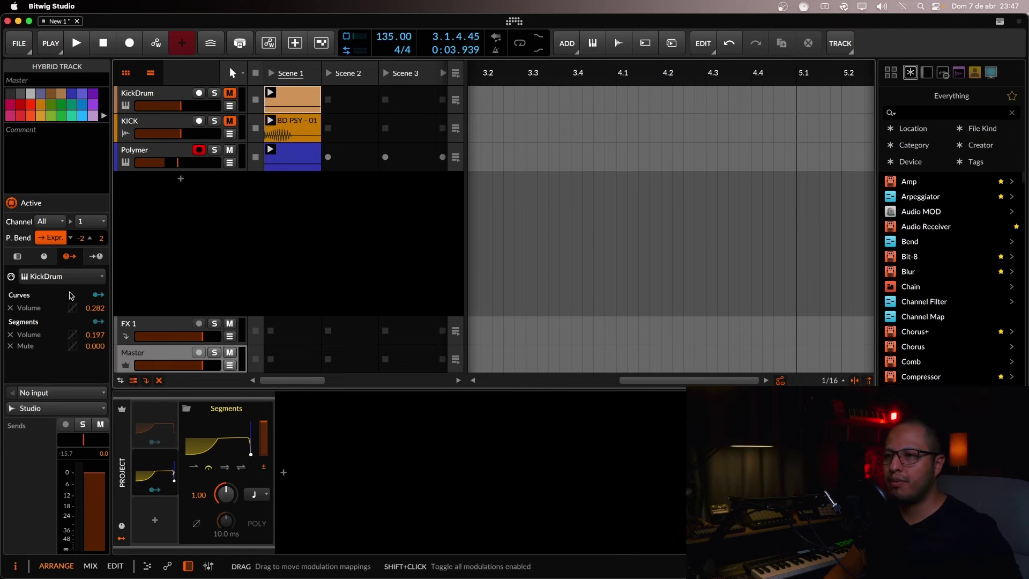
Select the KickDrum clip in Scene 1 and cancel the accidental new instrument track
click(63, 276)
click(67, 295)
click(289, 205)
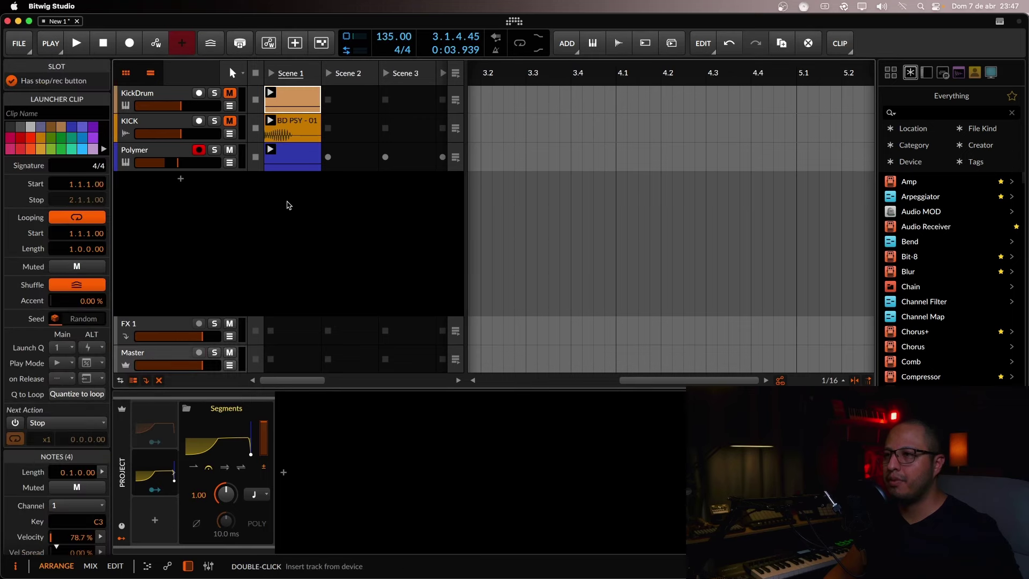
double_click(290, 205)
click(917, 375)
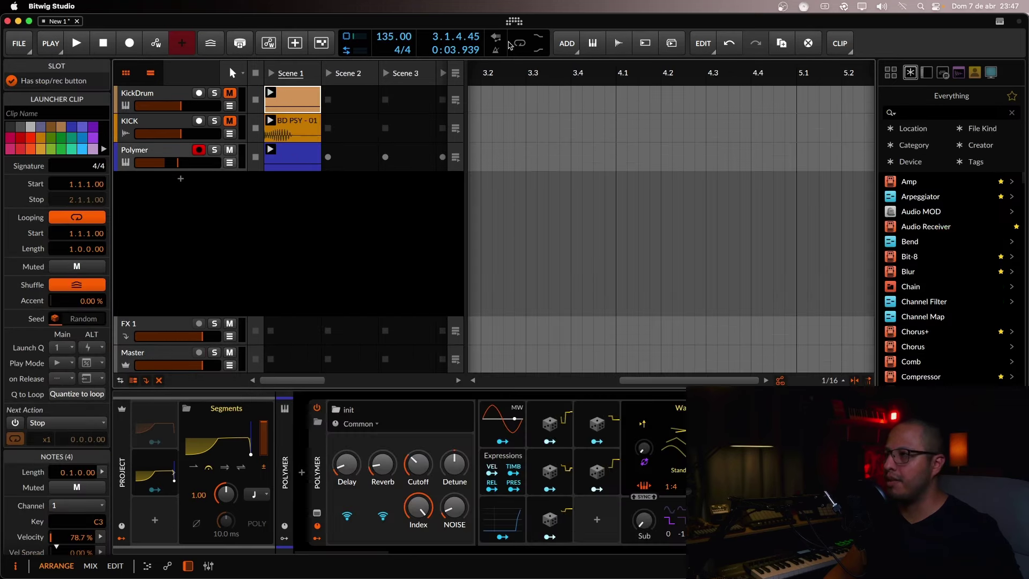
Add instrument track Inst 4 with an empty clip in its Scene 1 slot
click(557, 45)
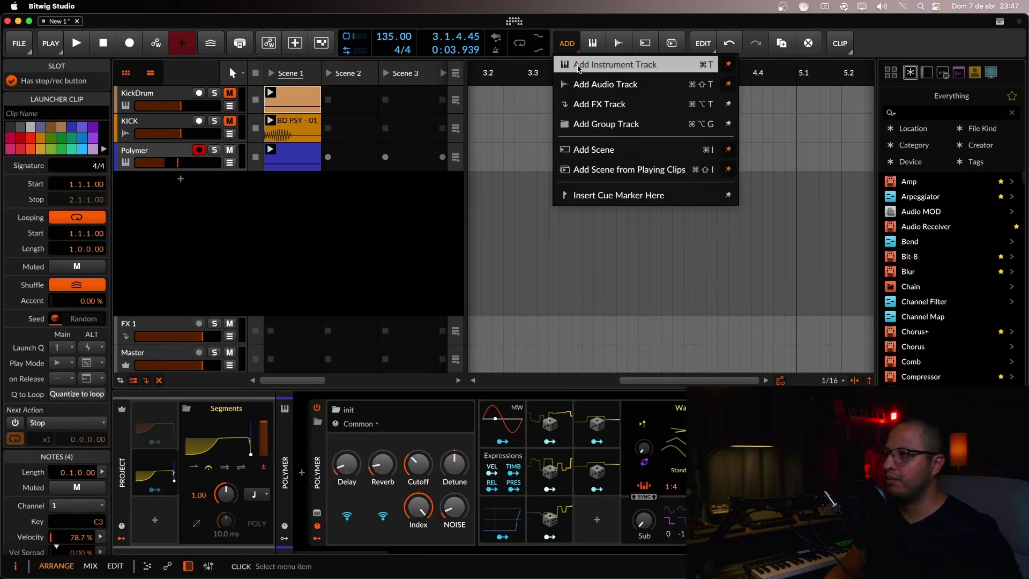
click(578, 64)
double_click(294, 191)
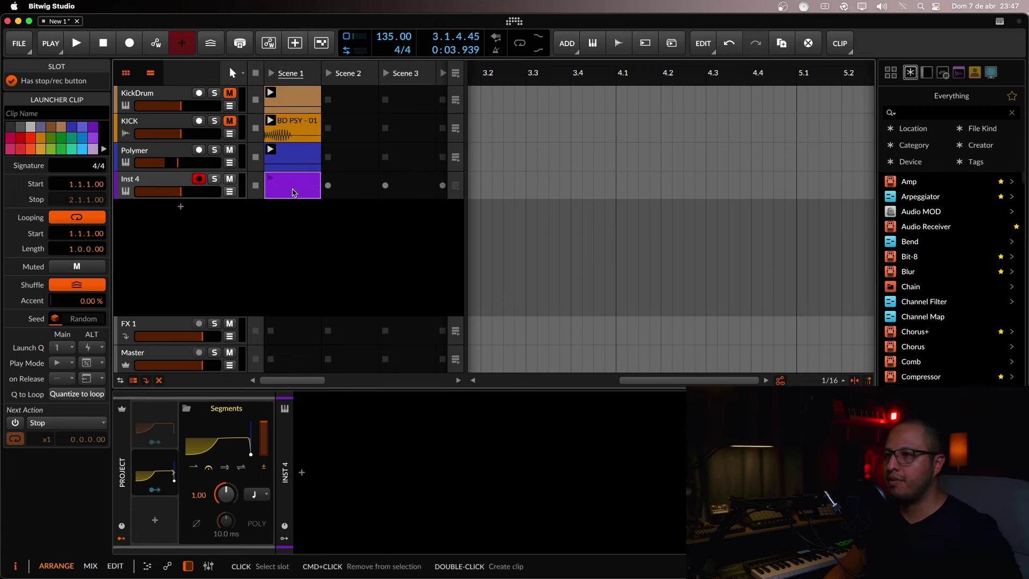
double_click(294, 192)
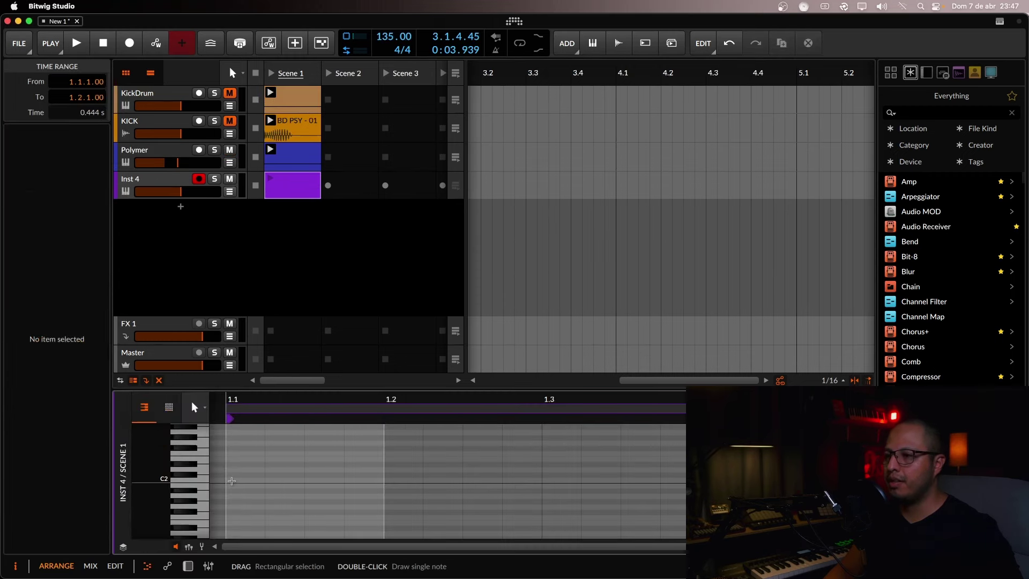
Draw a one-beat C3 note at the clip start and duplicate it onto the following beats
scroll(242, 474, up, 2)
click(236, 438)
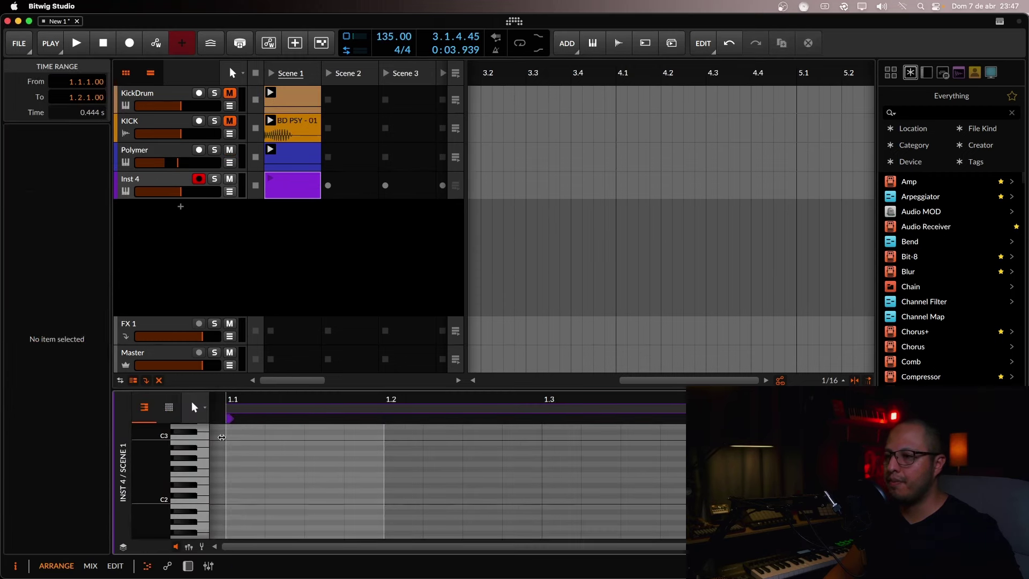
double_click(236, 438)
drag(266, 438, 378, 440)
key(d)
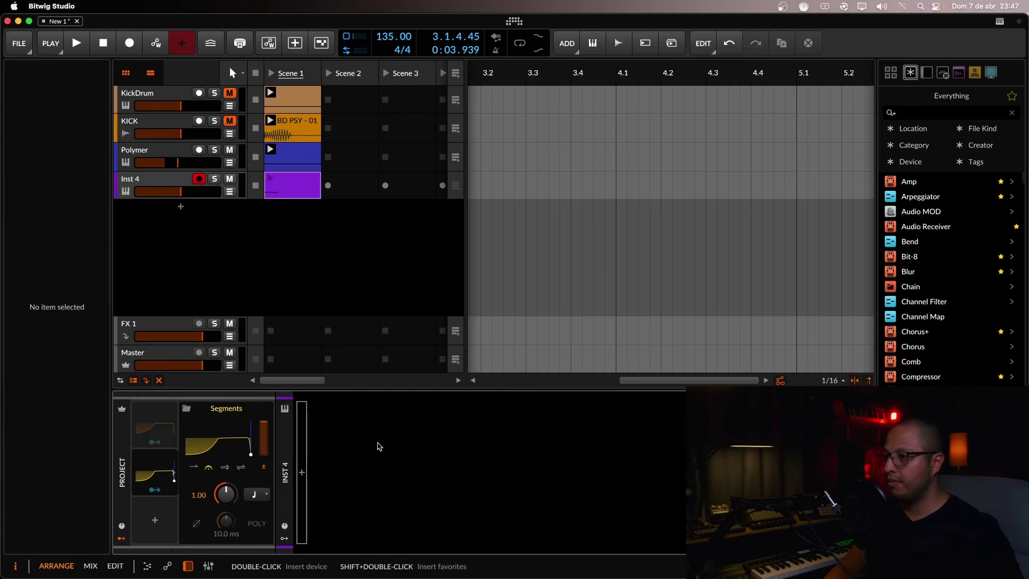
click(293, 183)
key(e)
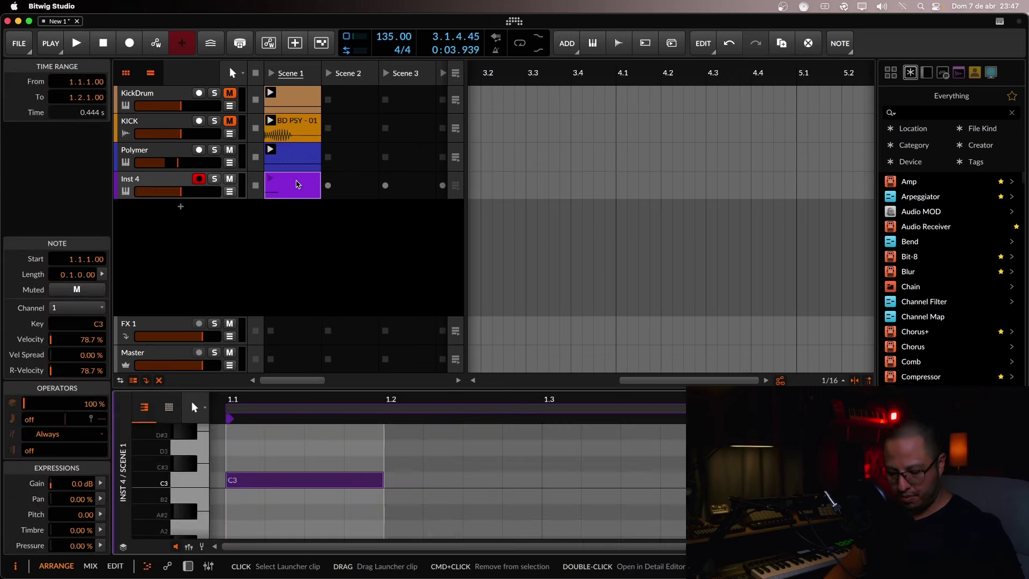
key(super+d)
key(super+d)
key(super+d)
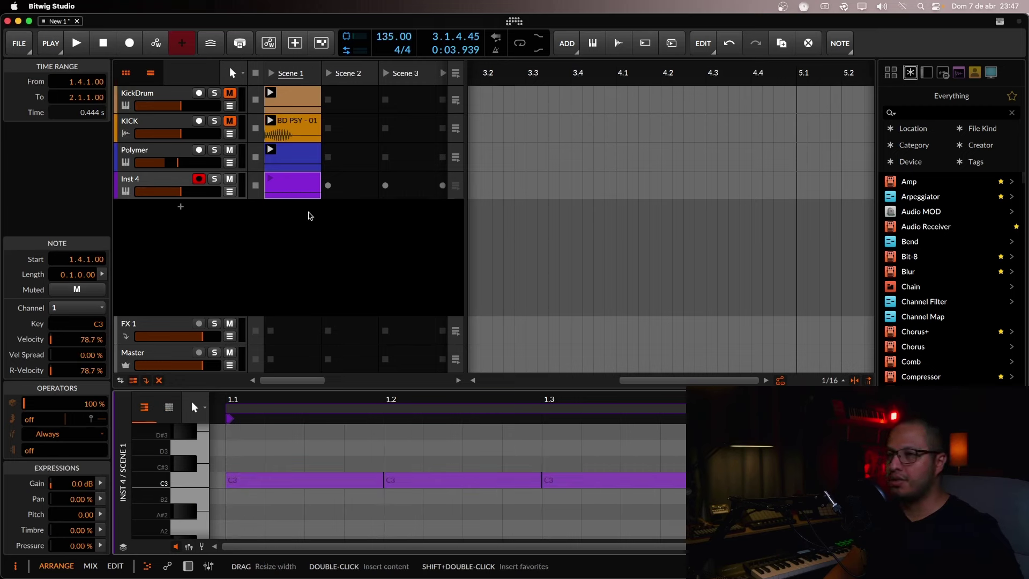
Solo Inst 4 and launch its Scene 1 clip
click(150, 181)
click(215, 179)
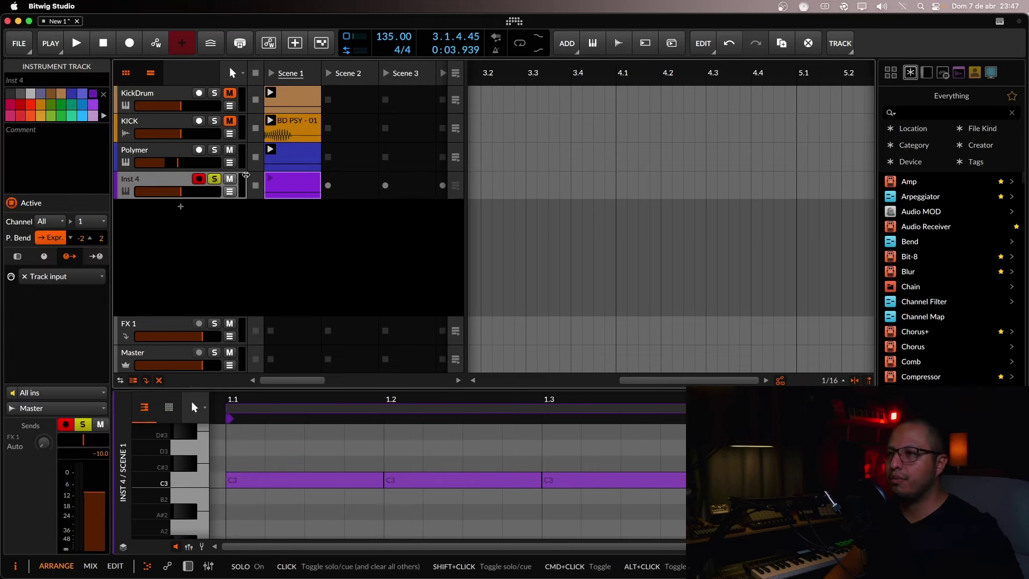
click(270, 179)
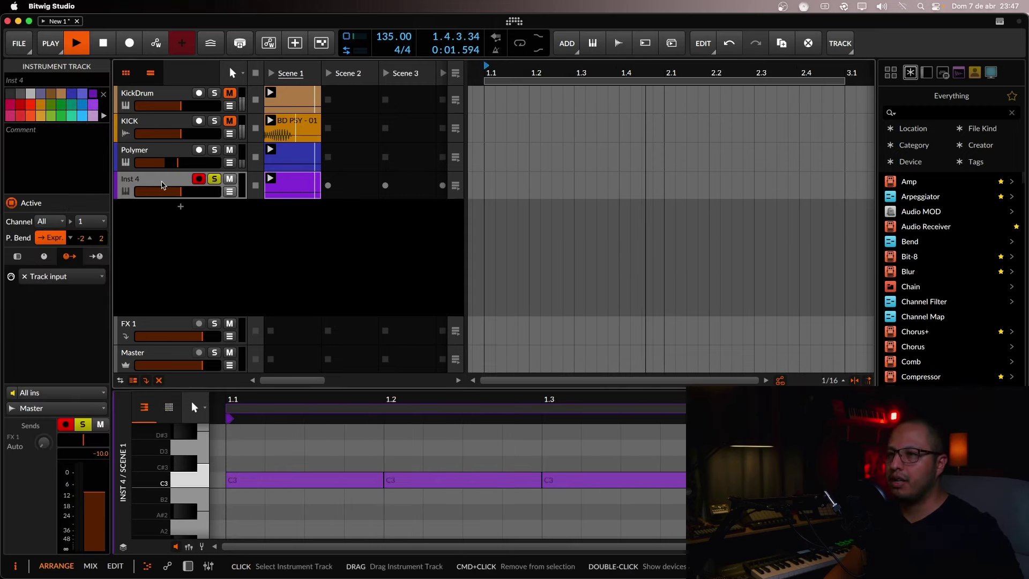
Set the Master track modulators' note source to Inst 4
key(space)
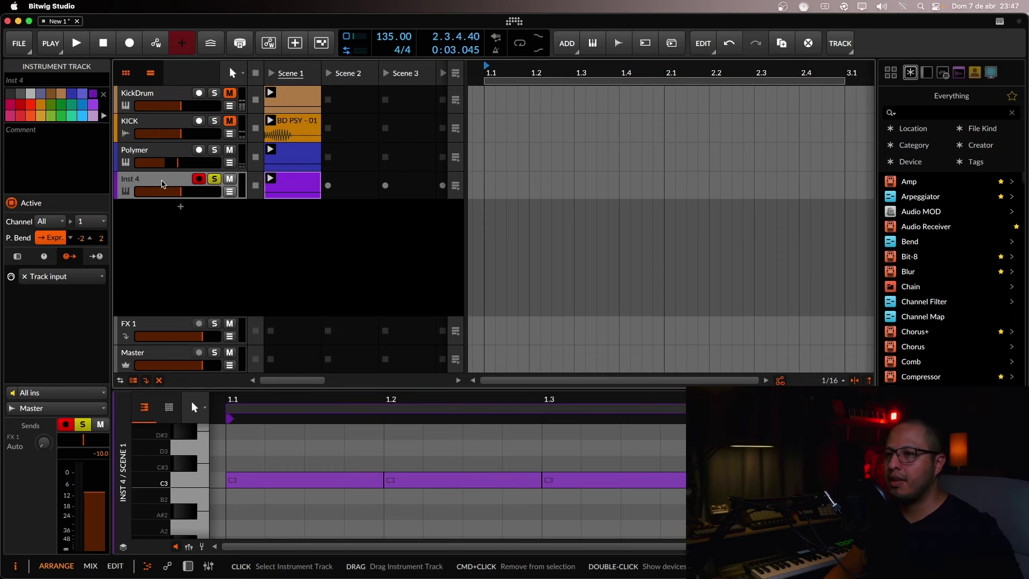
double_click(150, 356)
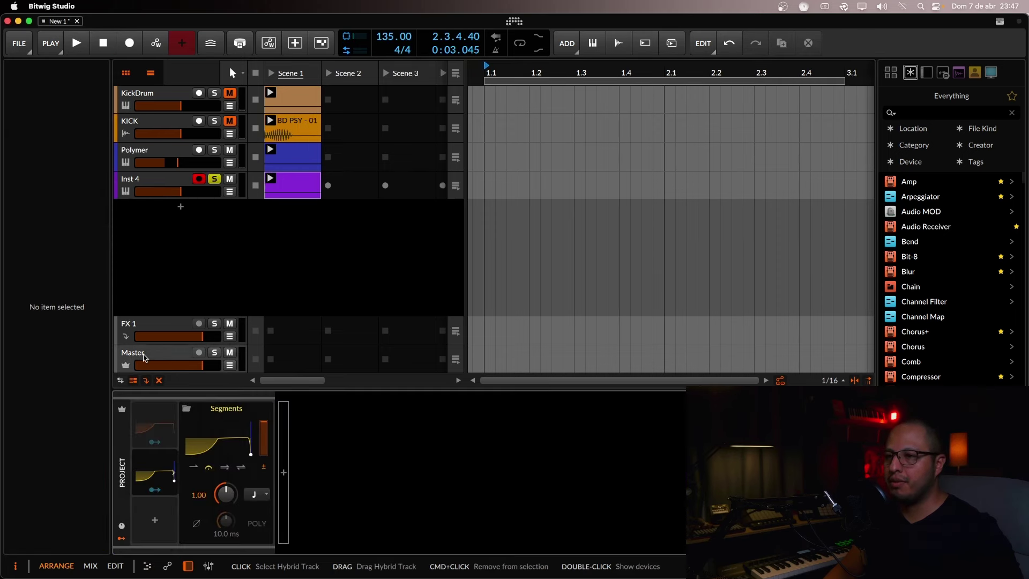
click(62, 276)
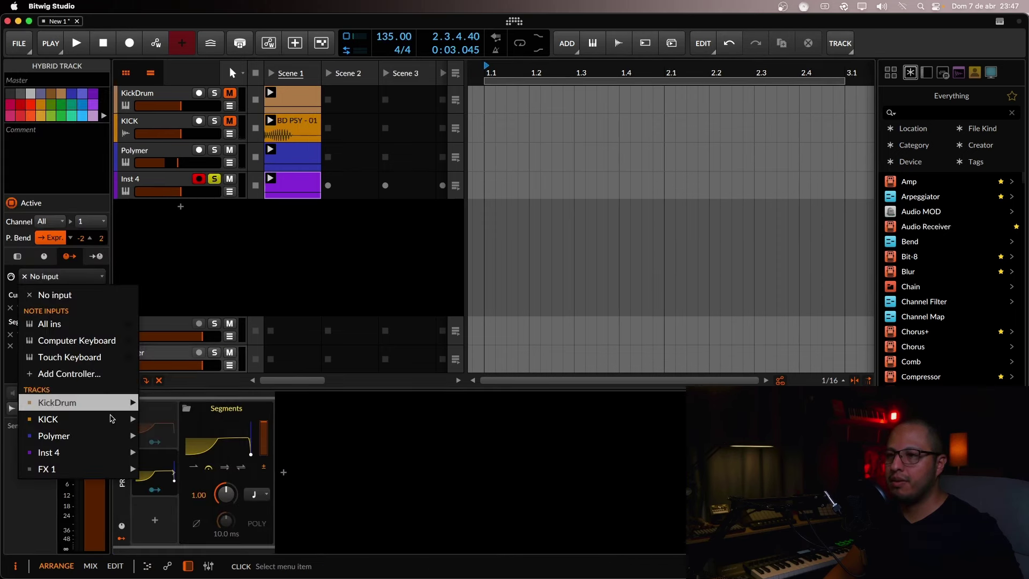
mouse_move(126, 452)
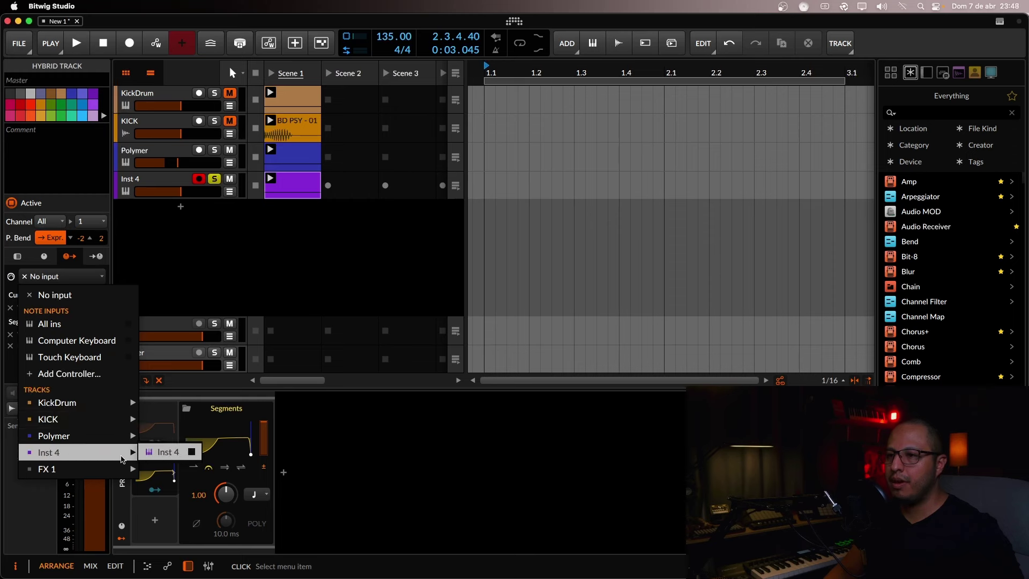
click(173, 456)
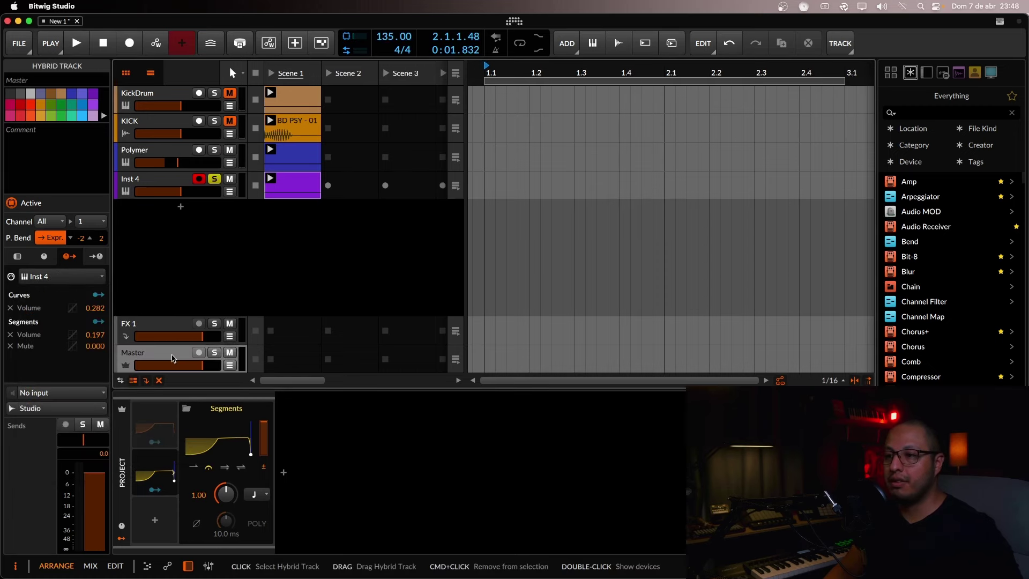
Compare No input against Inst 4 as note source during playback, ending on Inst 4
click(138, 349)
click(62, 276)
click(48, 292)
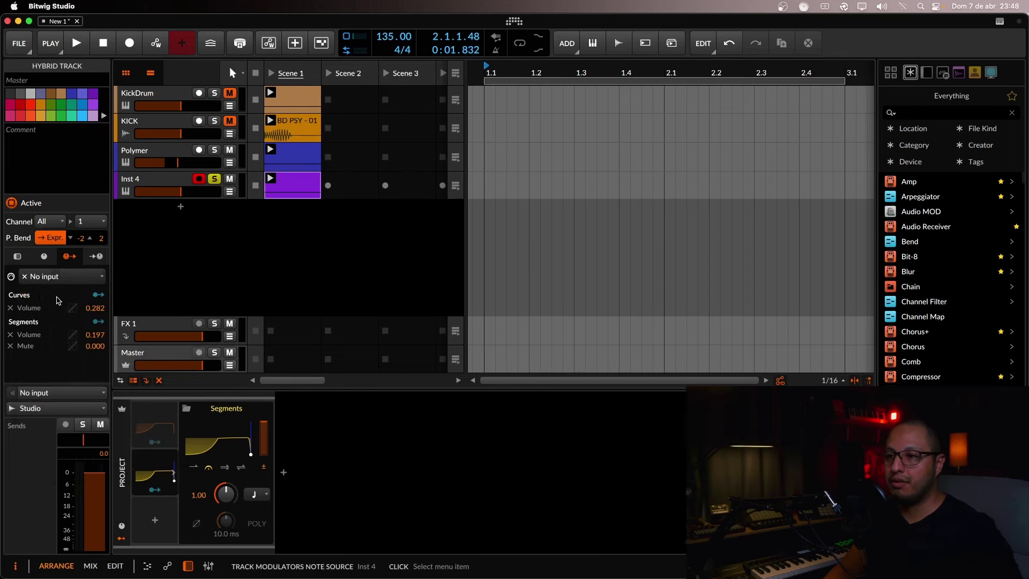
key(space)
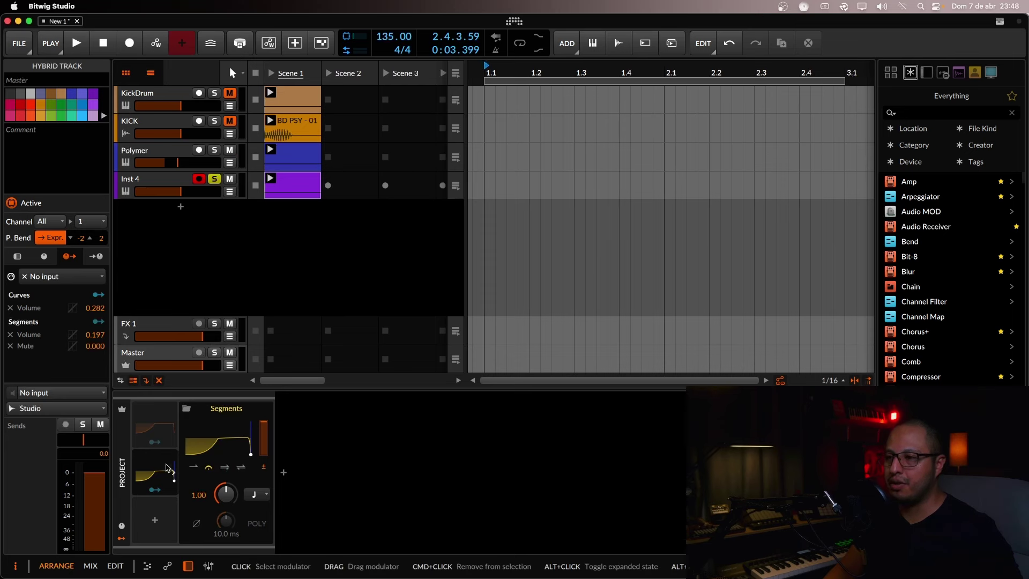
click(63, 276)
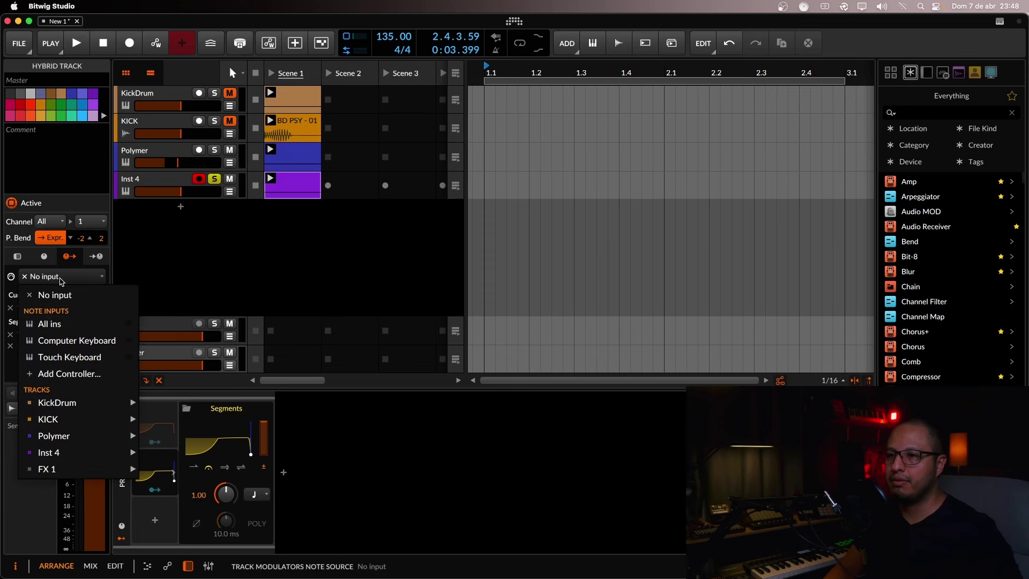
mouse_move(63, 449)
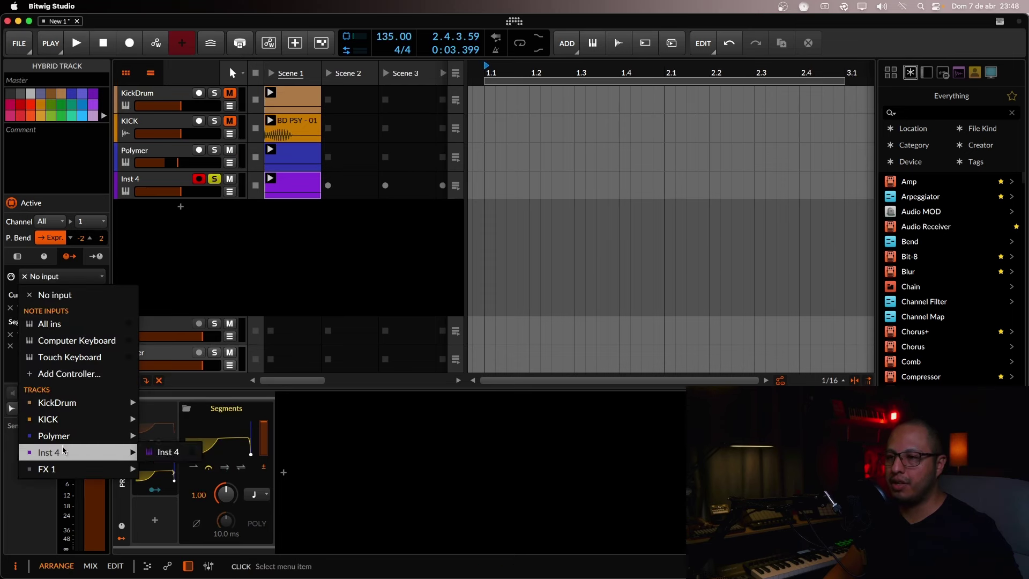
click(188, 453)
key(space)
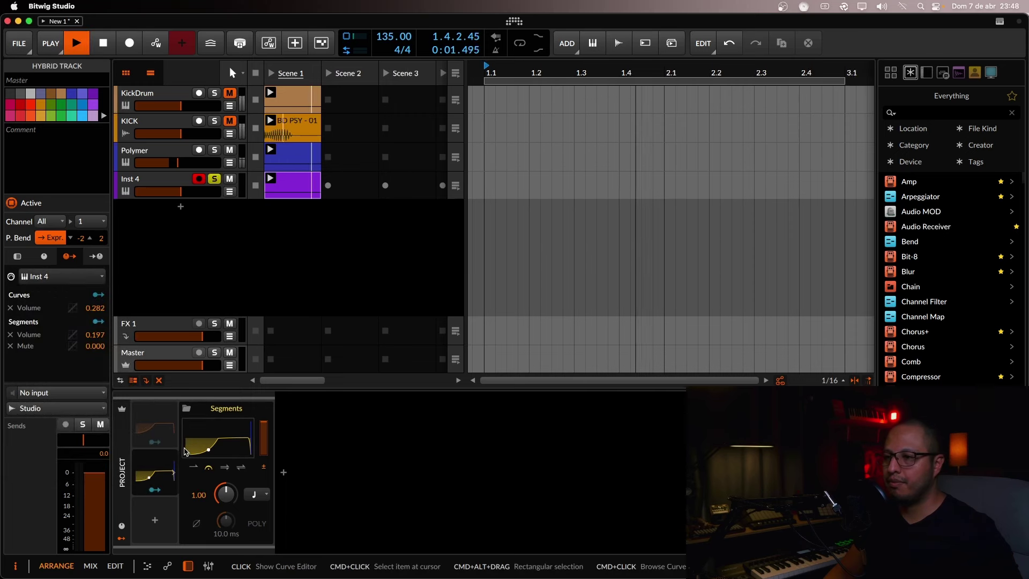
key(space)
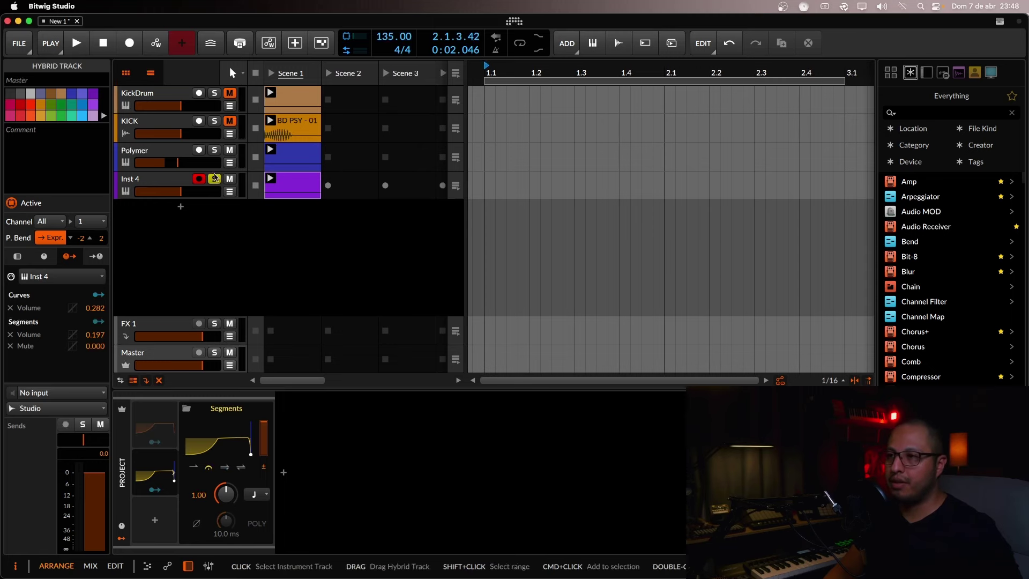
Solo Polymer instead of Inst 4, zoom the arranger out to bars 1–9, and select the Inst 4 clip
key(space)
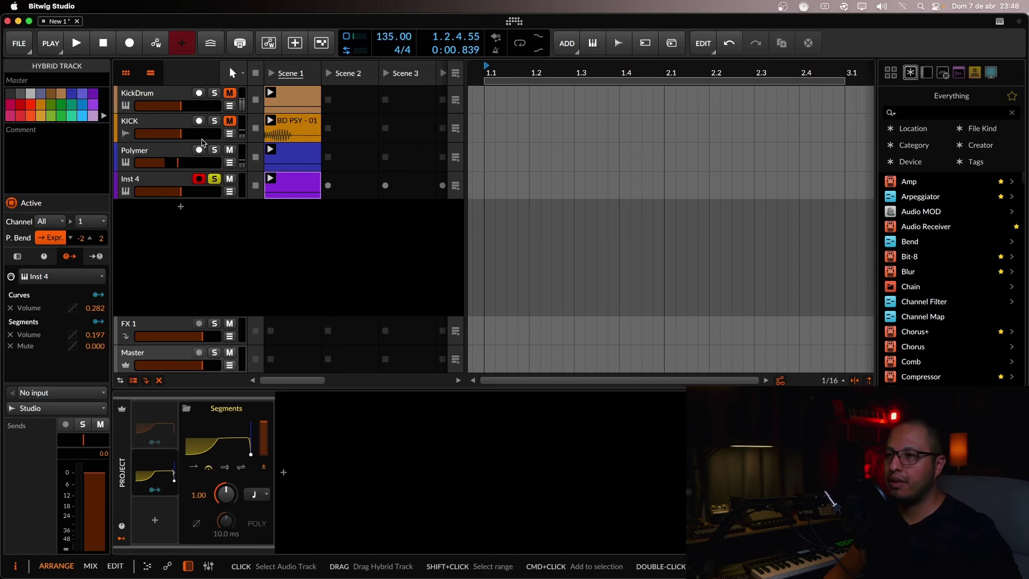
click(215, 149)
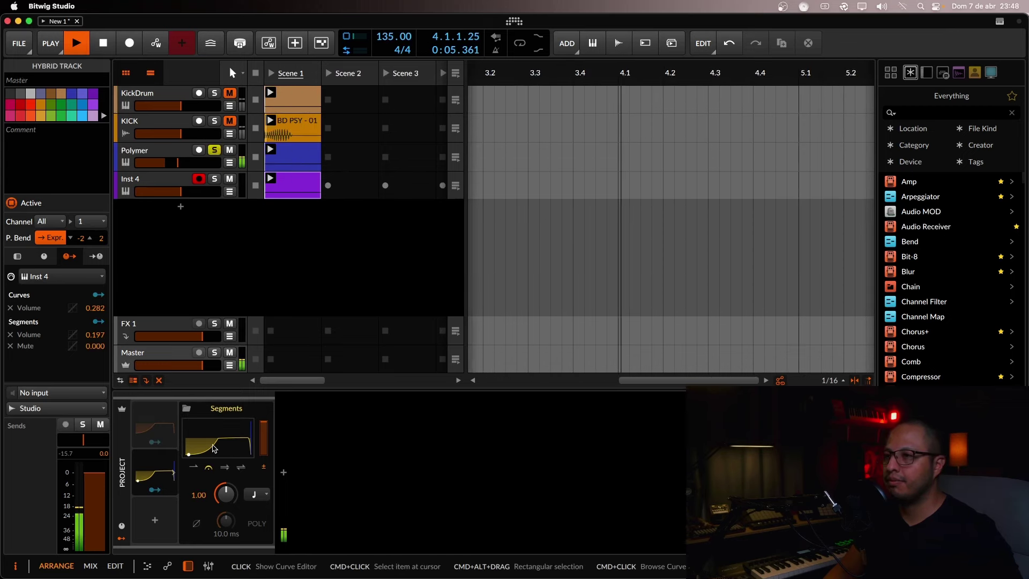
key(space)
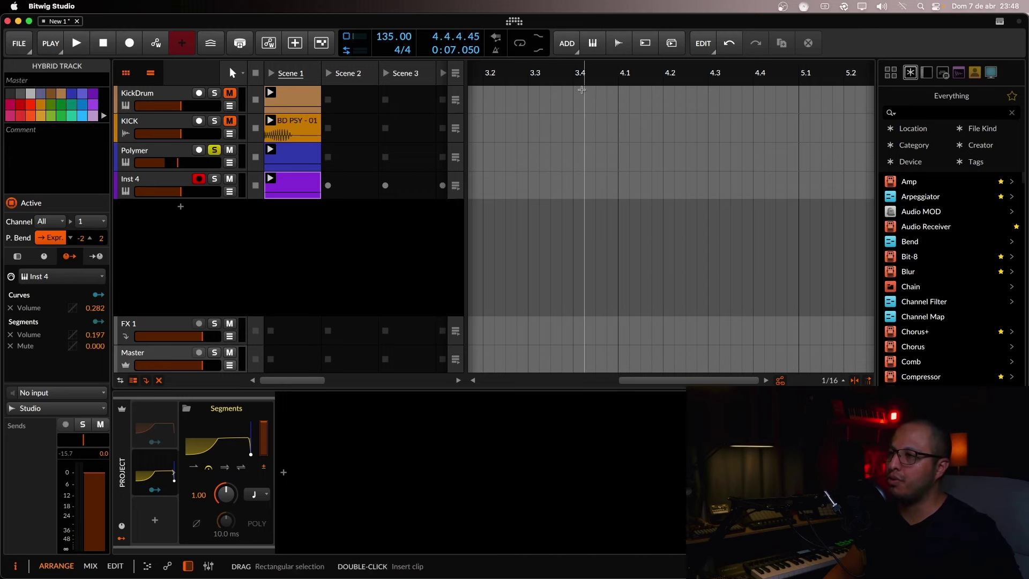
drag(554, 66, 591, 232)
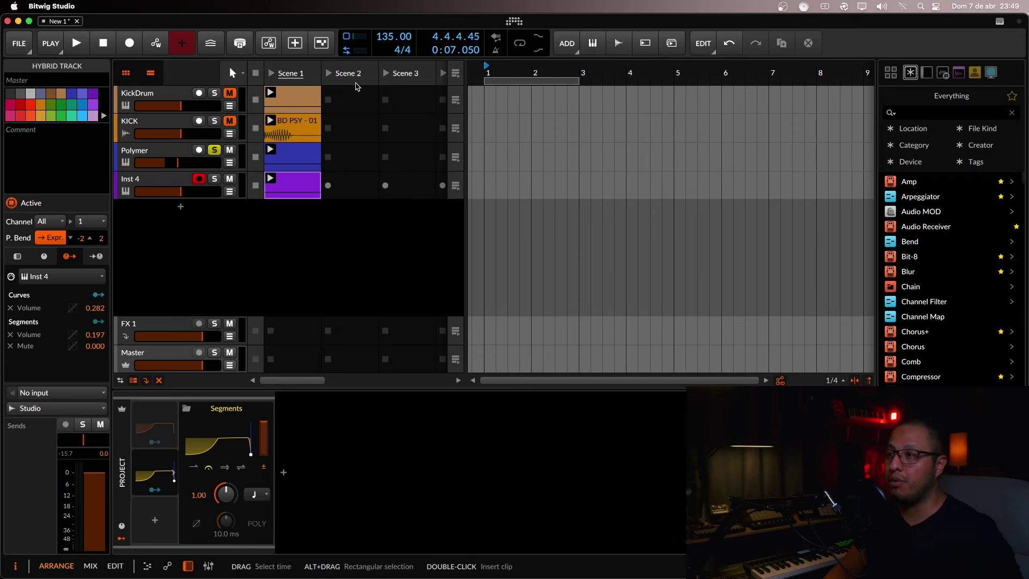
click(292, 186)
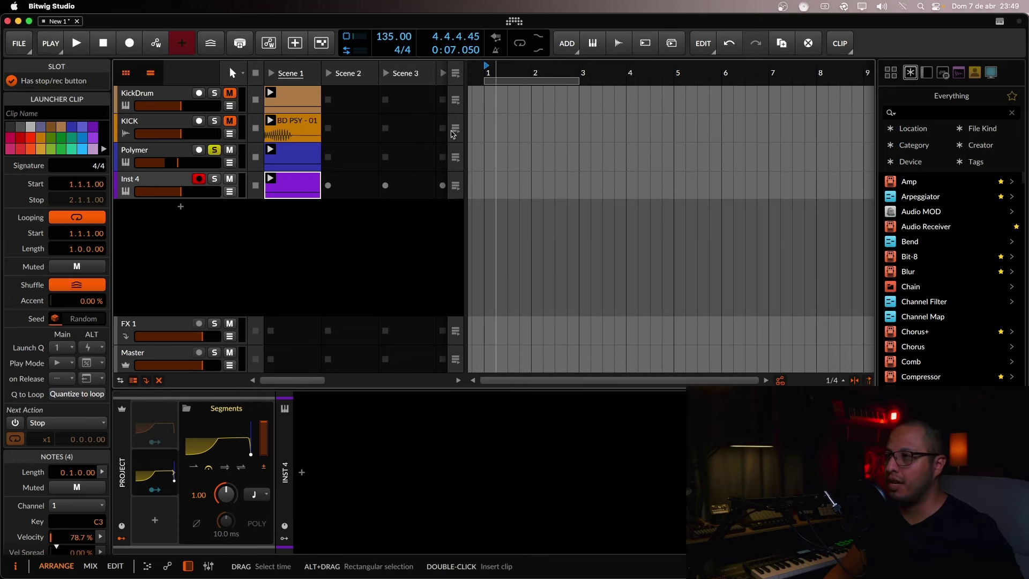
Place the KickDrum clip at arrangement bar 1 and trim it to three beats
drag(290, 102, 490, 105)
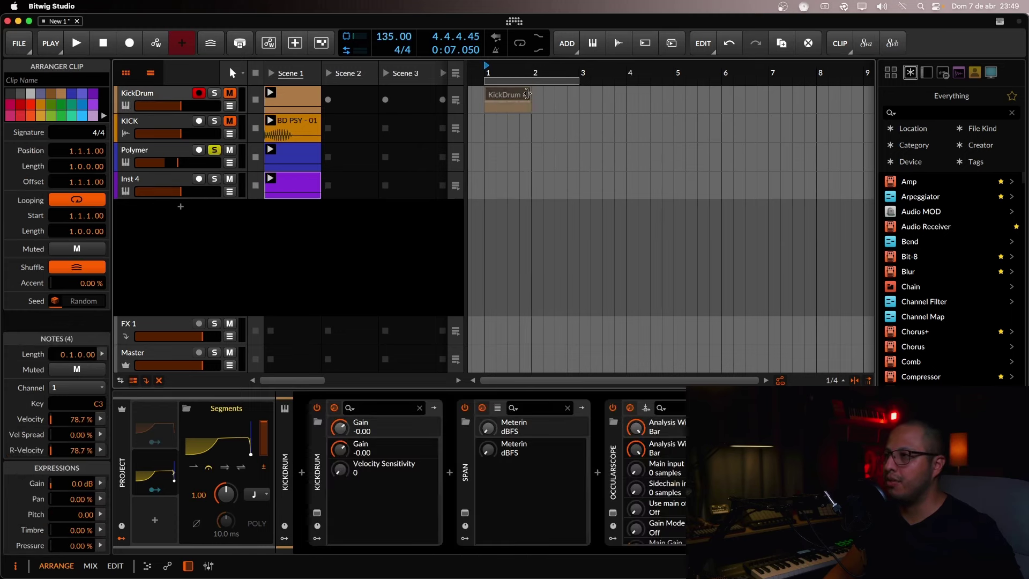
scroll(536, 107, up, 3)
click(545, 120)
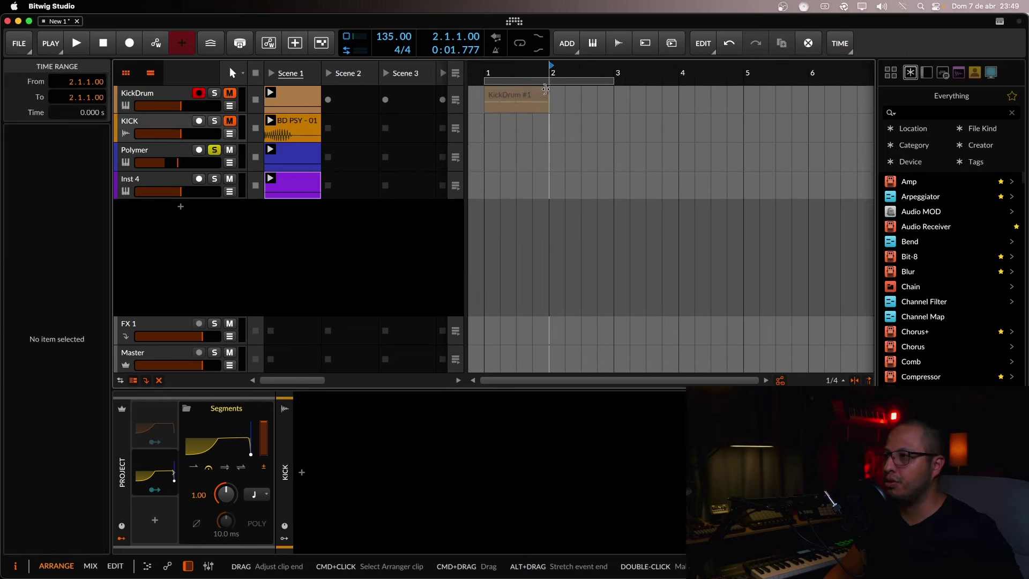
mouse_move(548, 94)
mouse_down()
mouse_move(532, 95)
mouse_move(538, 106)
mouse_up()
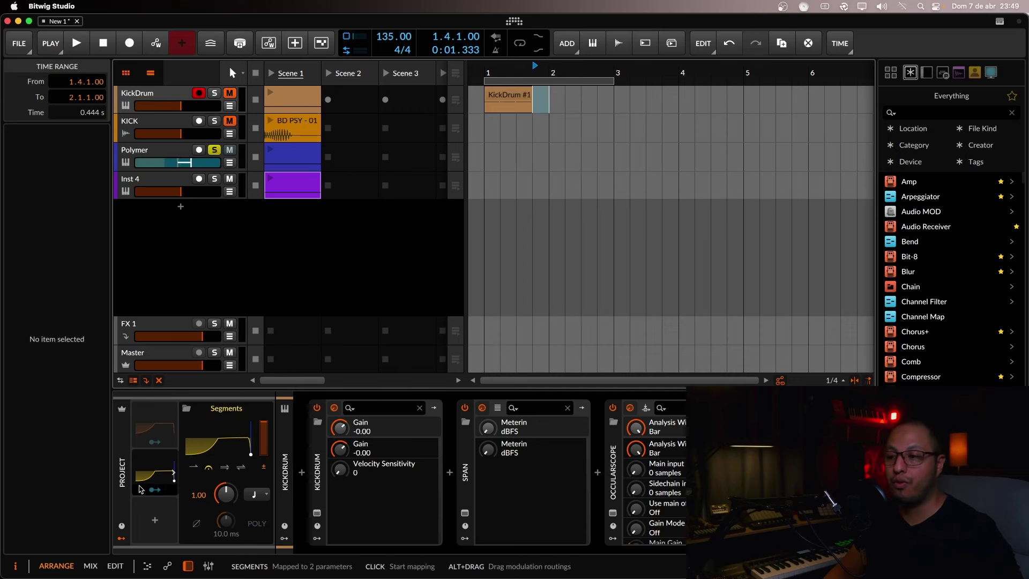
click(156, 479)
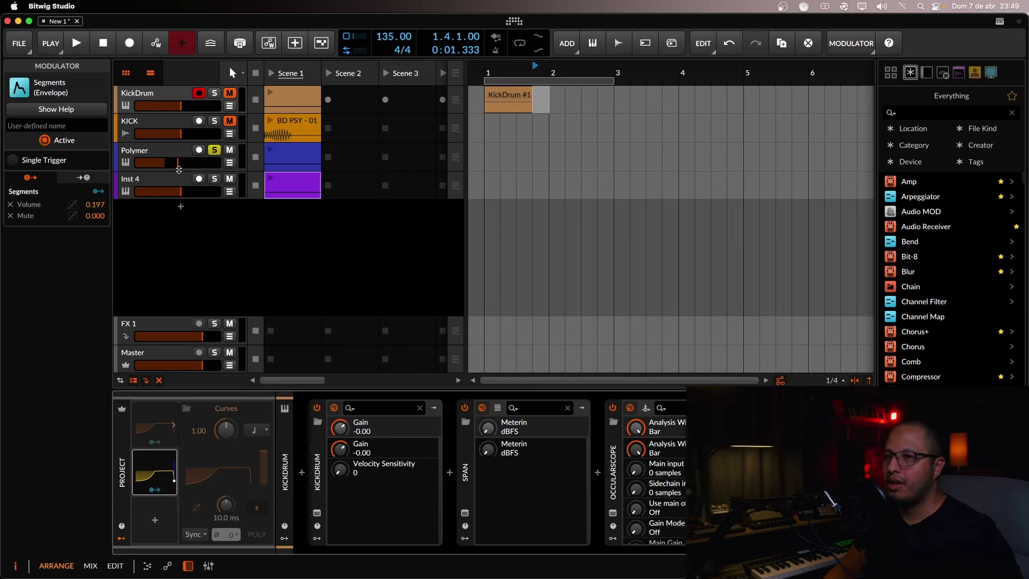
click(124, 482)
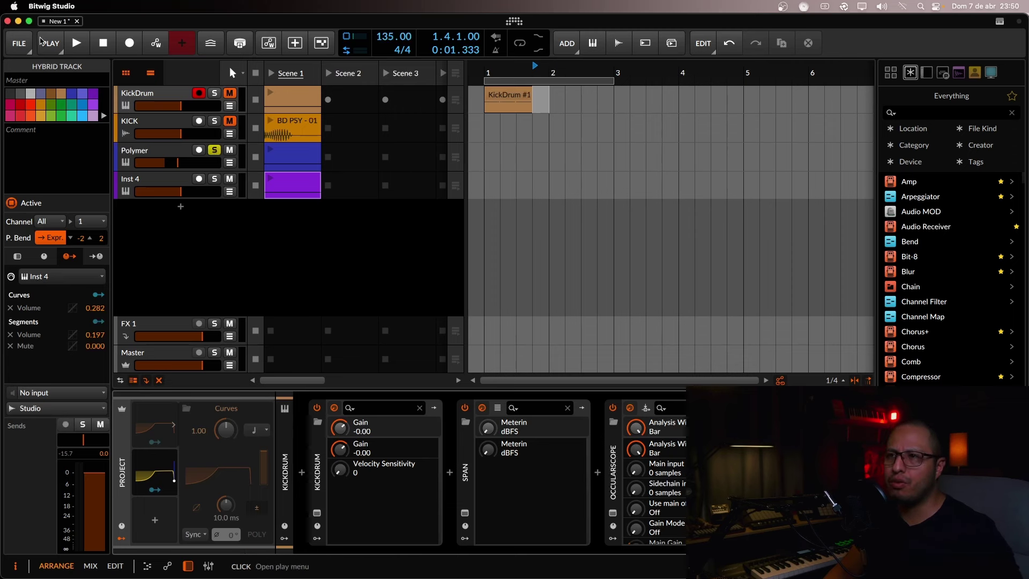
Map the Master's Segments modulator to KickDrum's volume fader at 0.186, then select Polymer
click(21, 43)
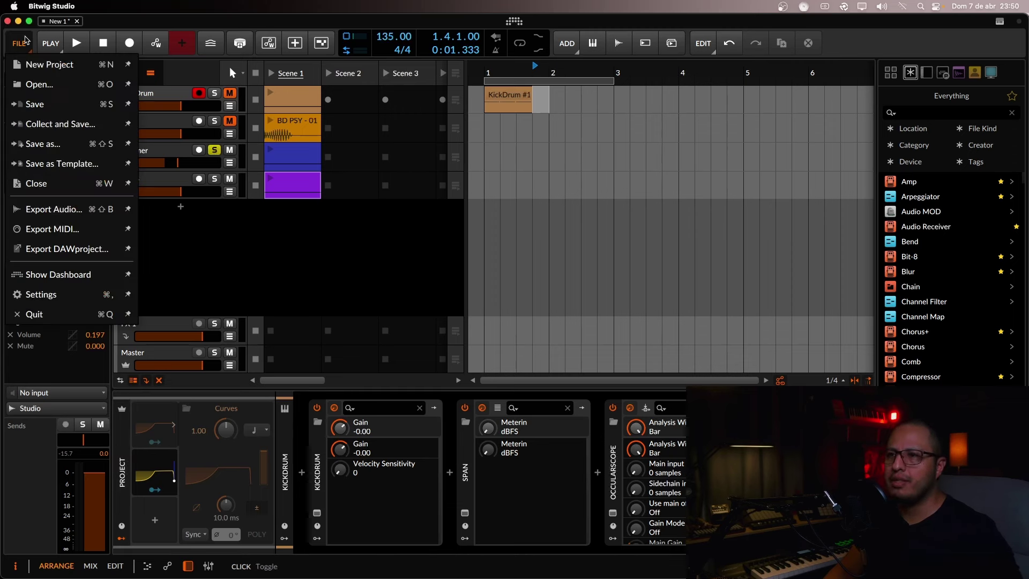
click(276, 245)
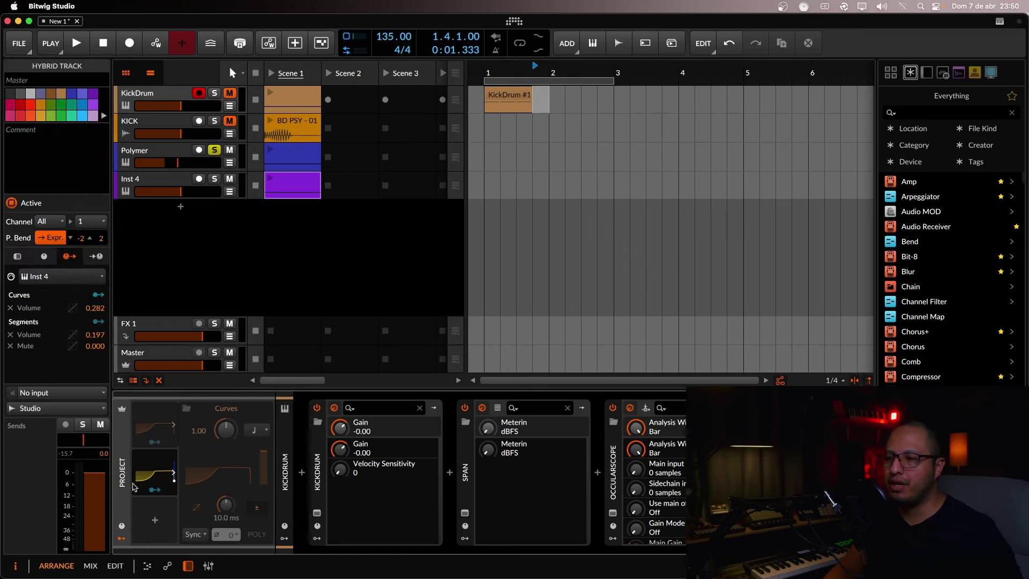
click(173, 470)
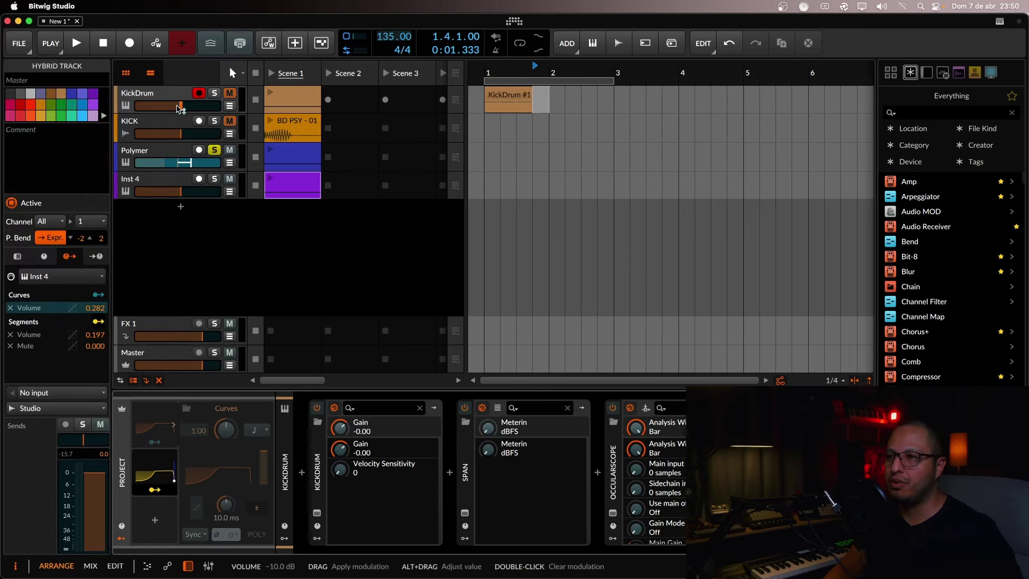
mouse_move(181, 105)
mouse_down()
mouse_move(203, 105)
mouse_move(178, 109)
mouse_up()
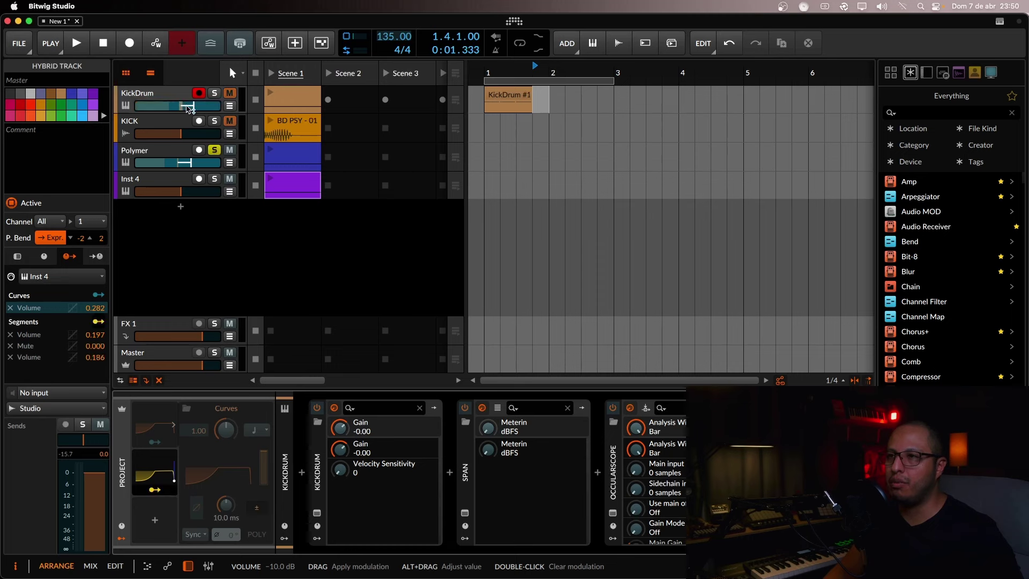
click(220, 213)
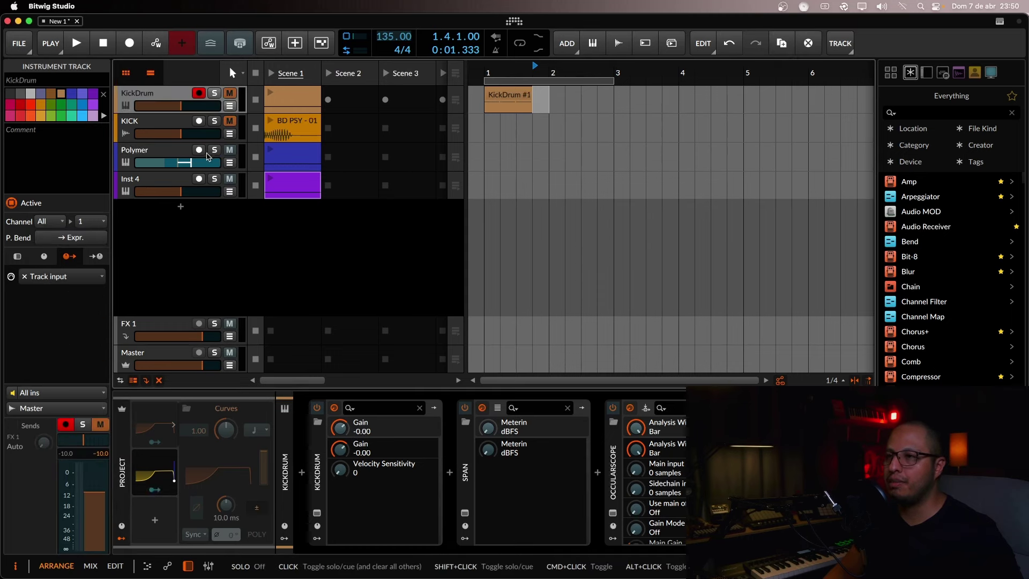
click(206, 156)
Search the device browser for 'Tool' and insert it after Polymer's Peak Limiter
scroll(491, 474, right, 10)
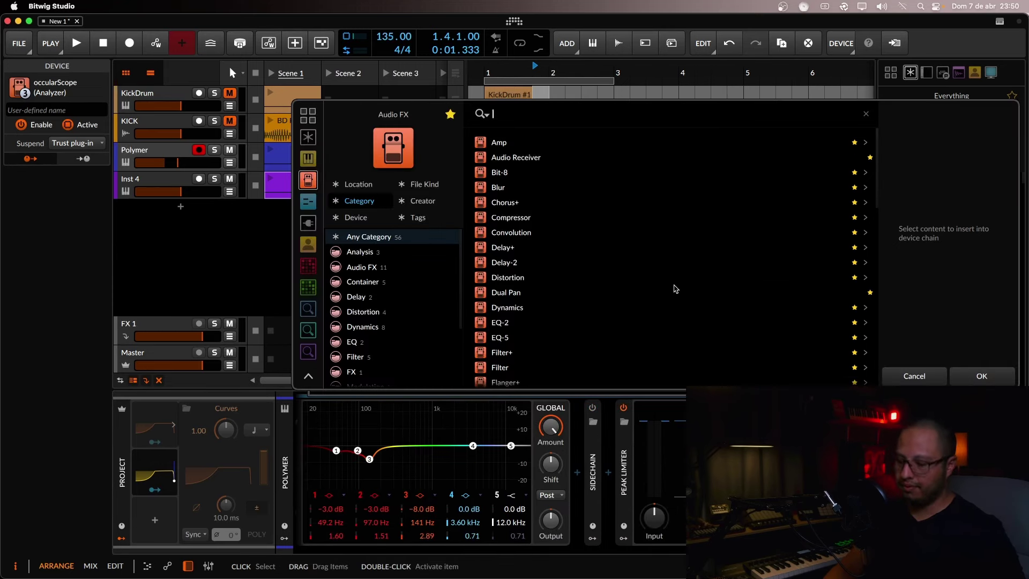
text(TO)
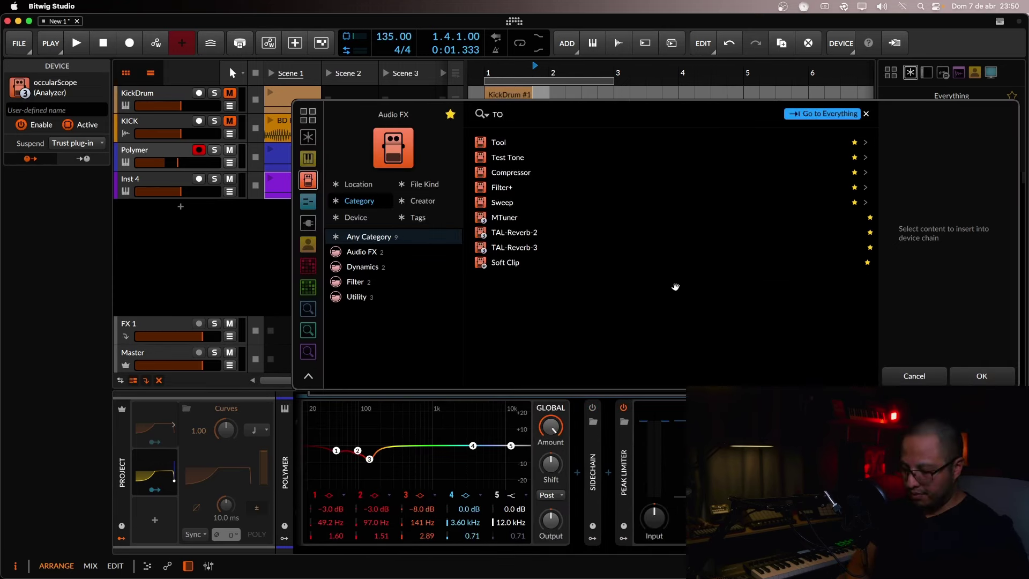
key(BackSpace)
key(BackSpace)
text(TOOL)
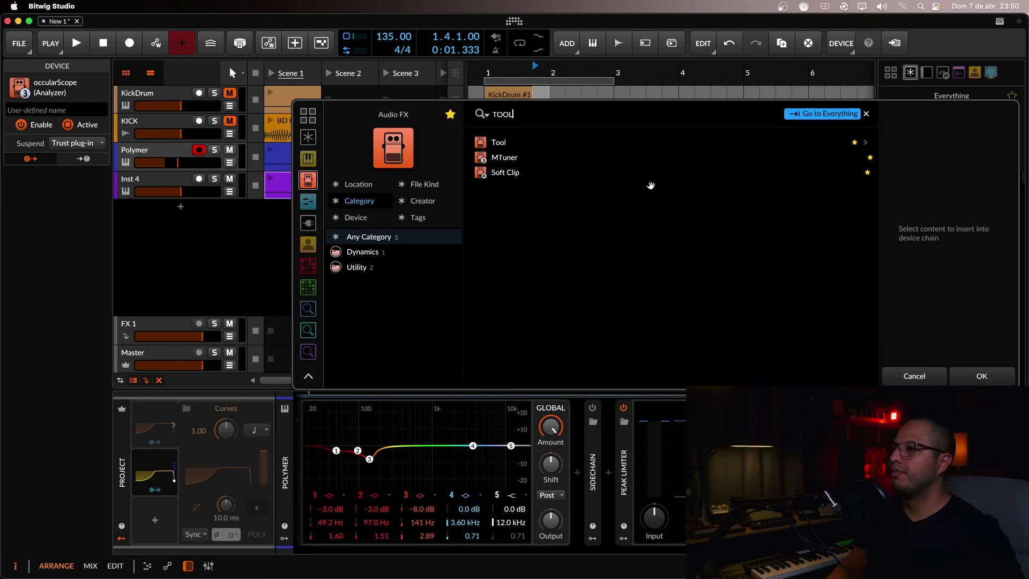
double_click(574, 143)
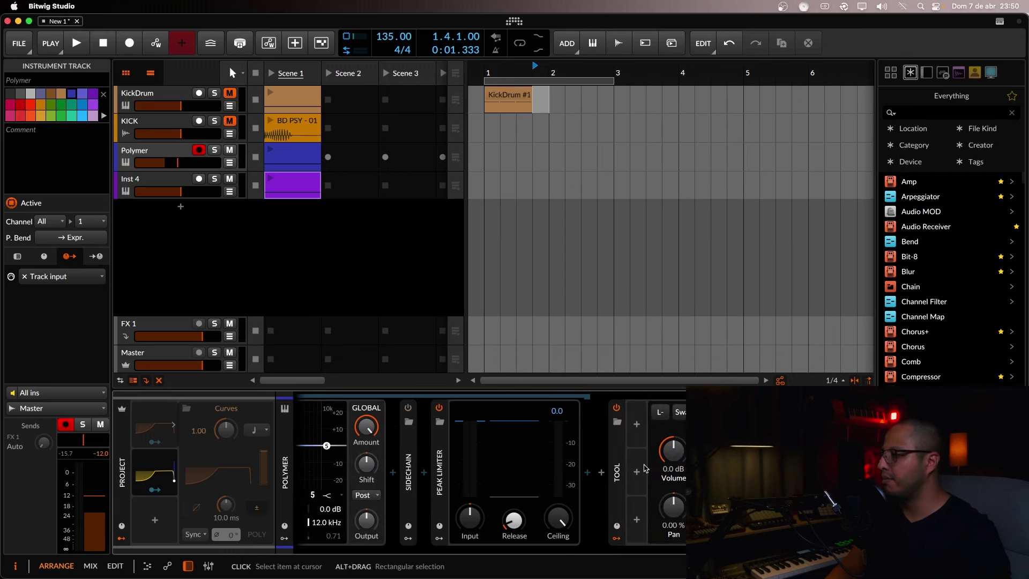
Add a Curves LFO modulator to the Tool device
click(637, 425)
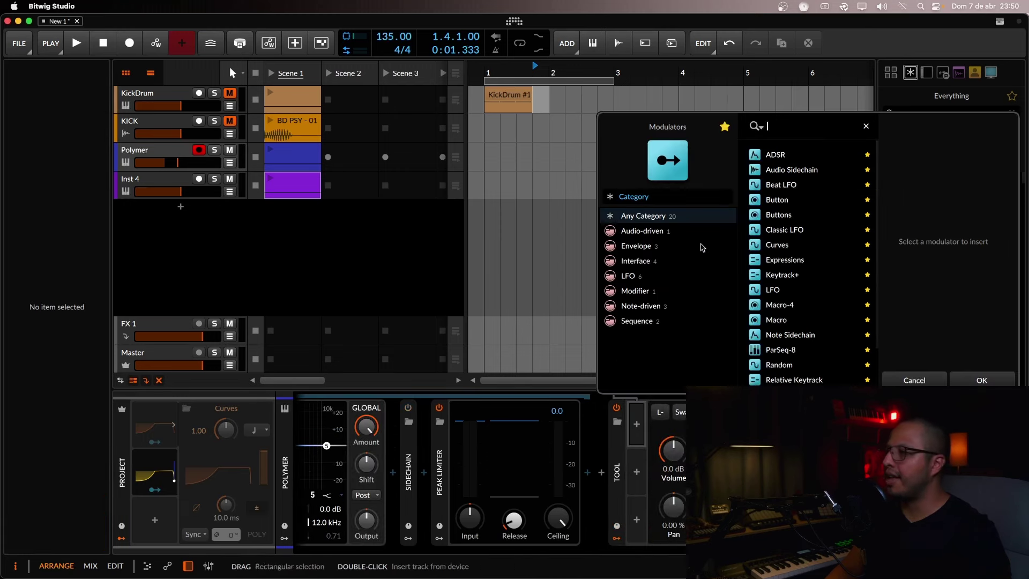
double_click(792, 247)
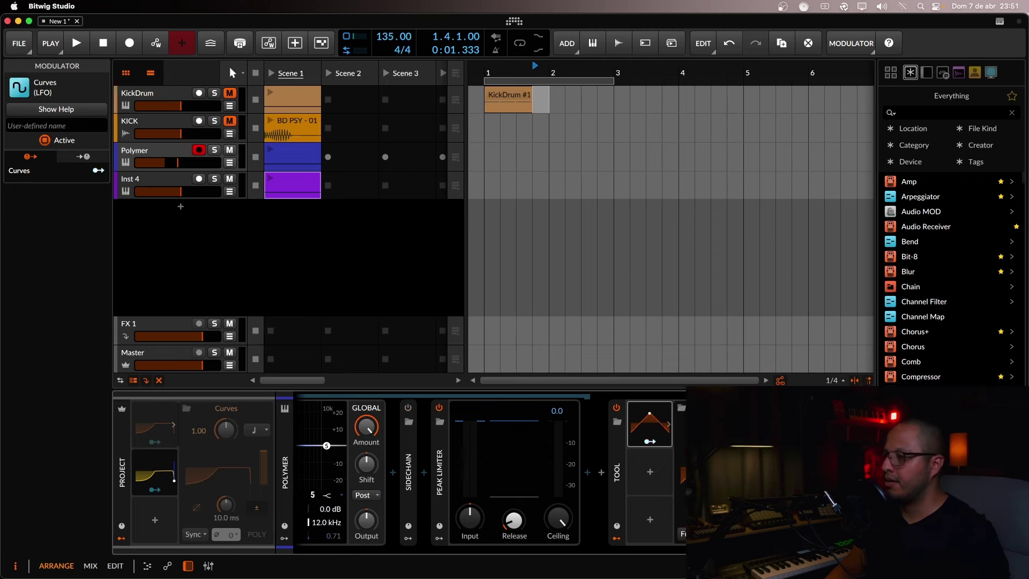
click(154, 426)
click(154, 426)
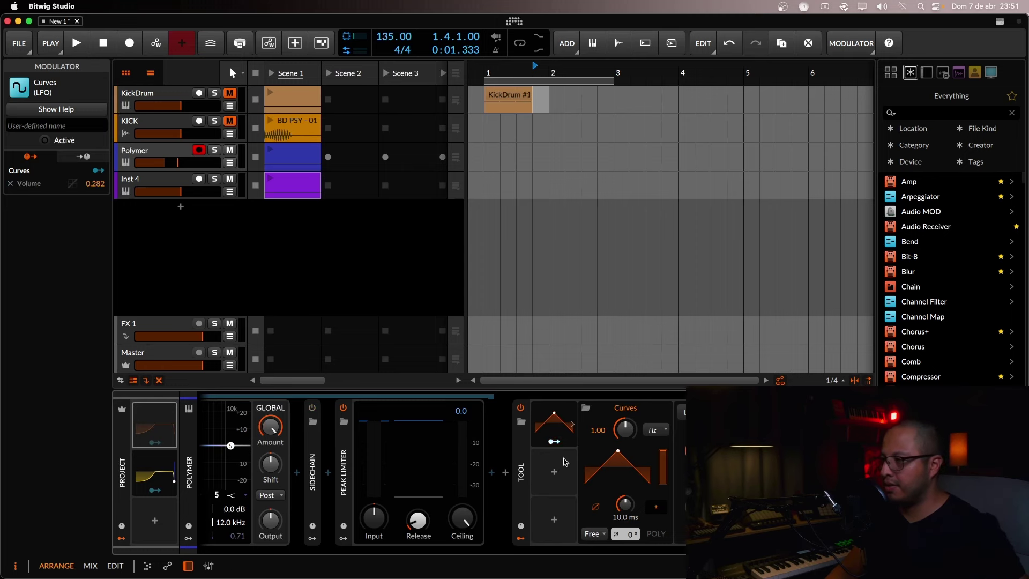
click(558, 431)
key(ctrl+v)
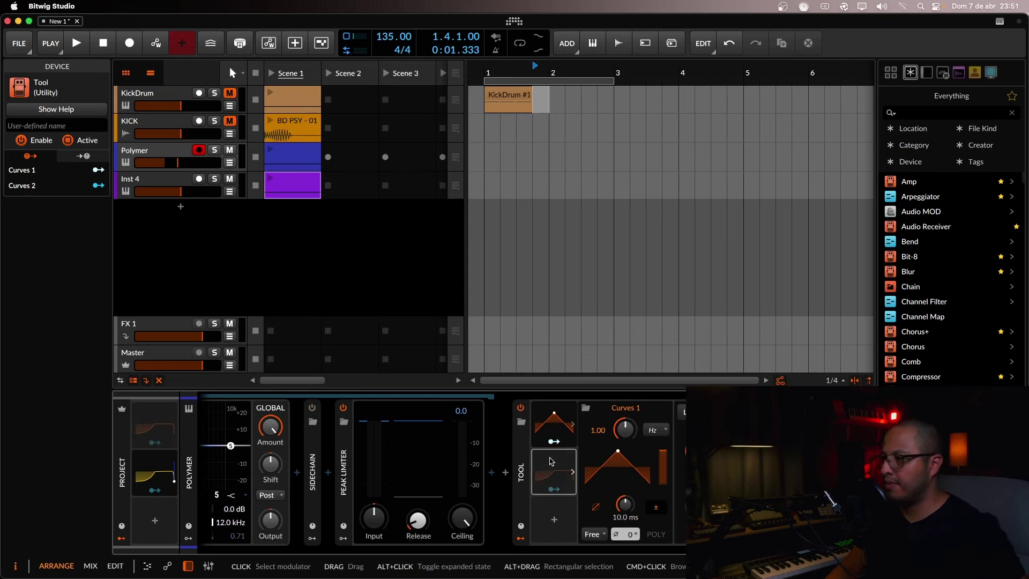
Reactivate the Curves LFO and set its rate to a tempo-synced note length
right_click(557, 432)
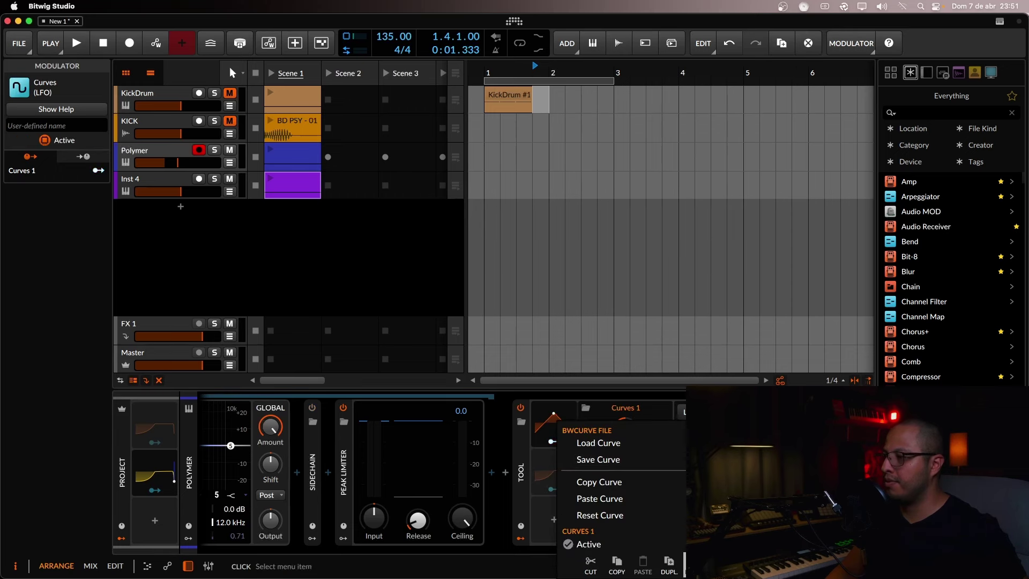
click(588, 544)
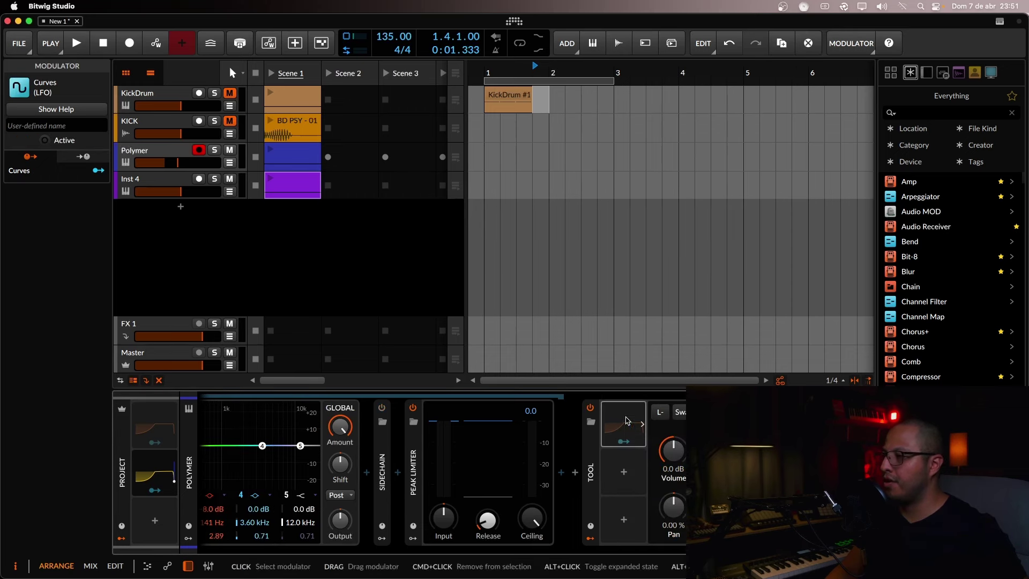
right_click(626, 421)
click(645, 542)
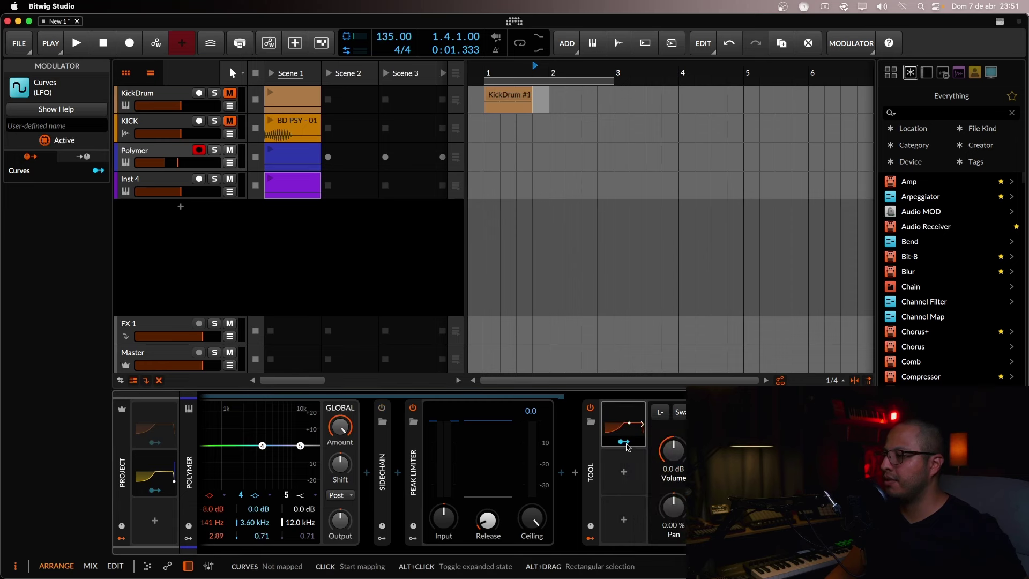
click(627, 446)
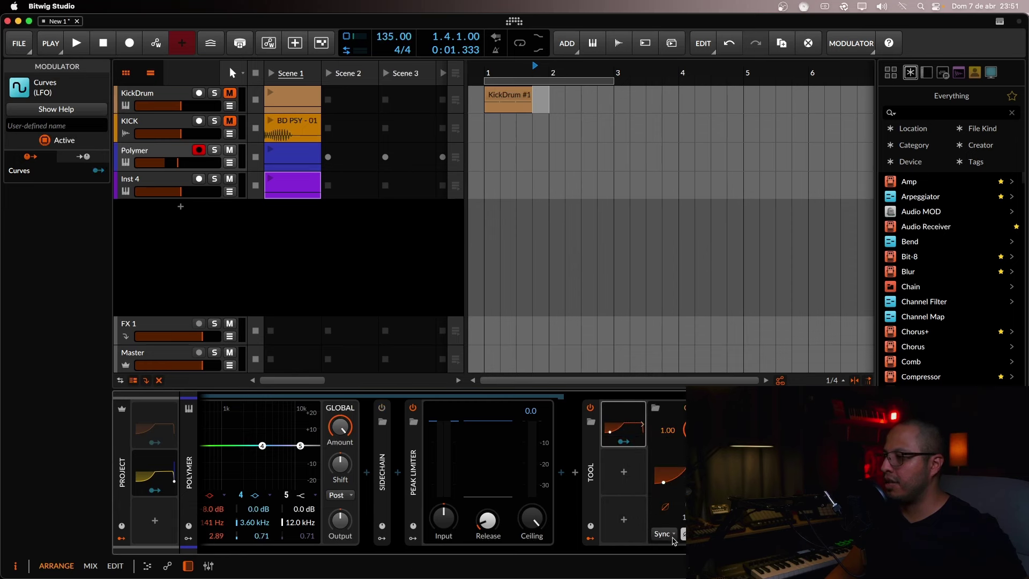
click(663, 534)
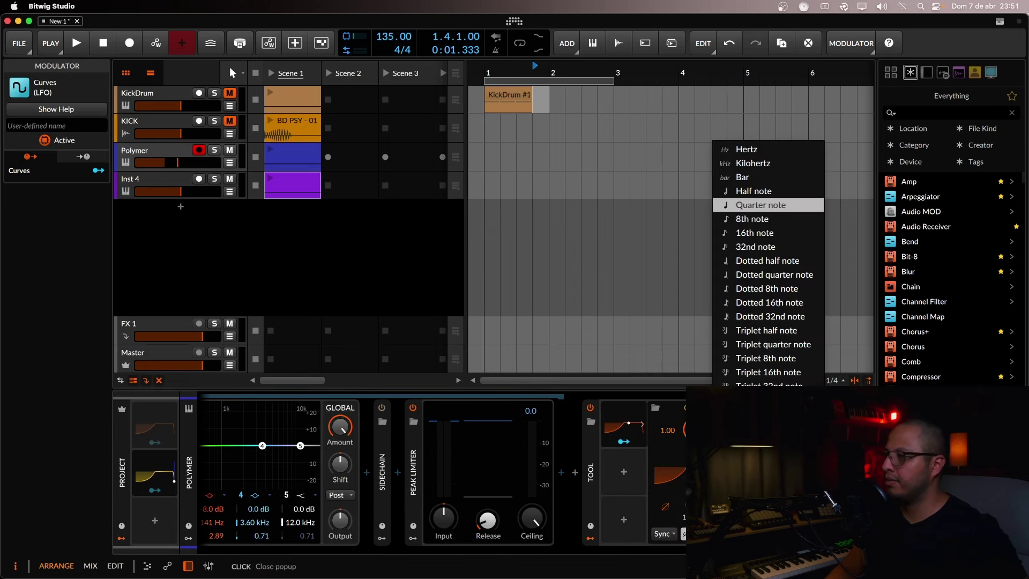
click(769, 302)
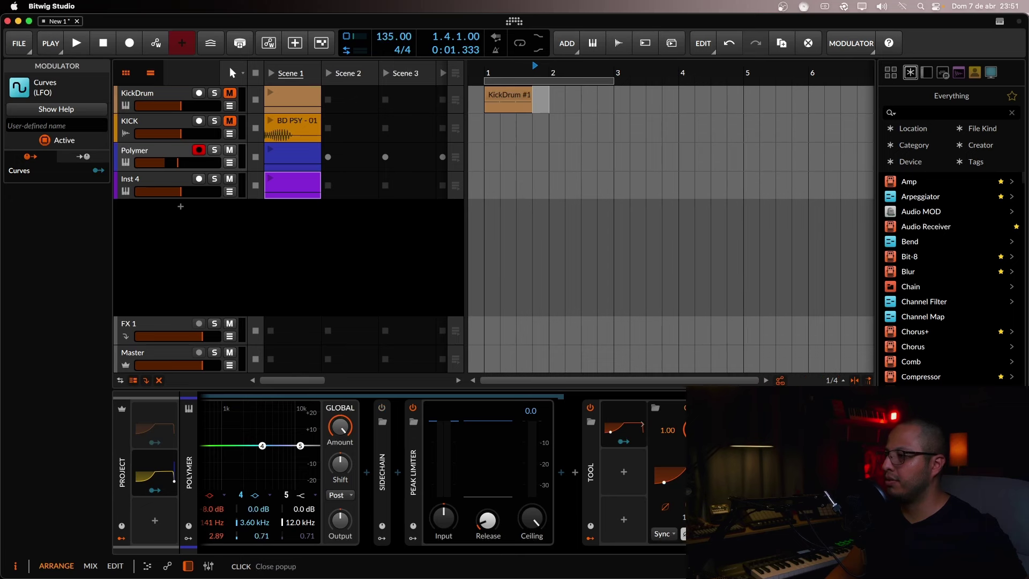
click(669, 472)
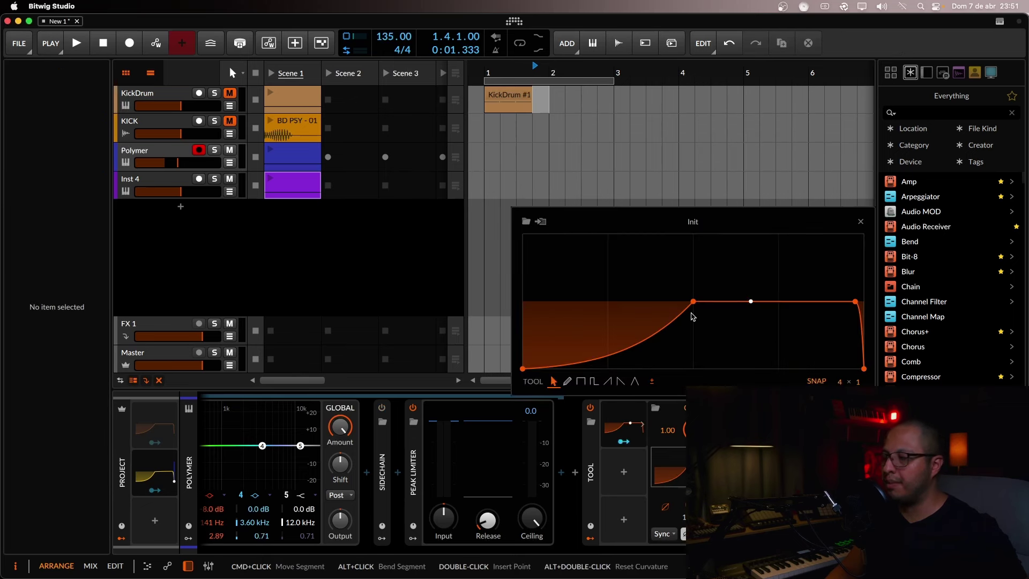
Map the Curves LFO onto the Tool's Volume with an amount of 0.320
click(623, 441)
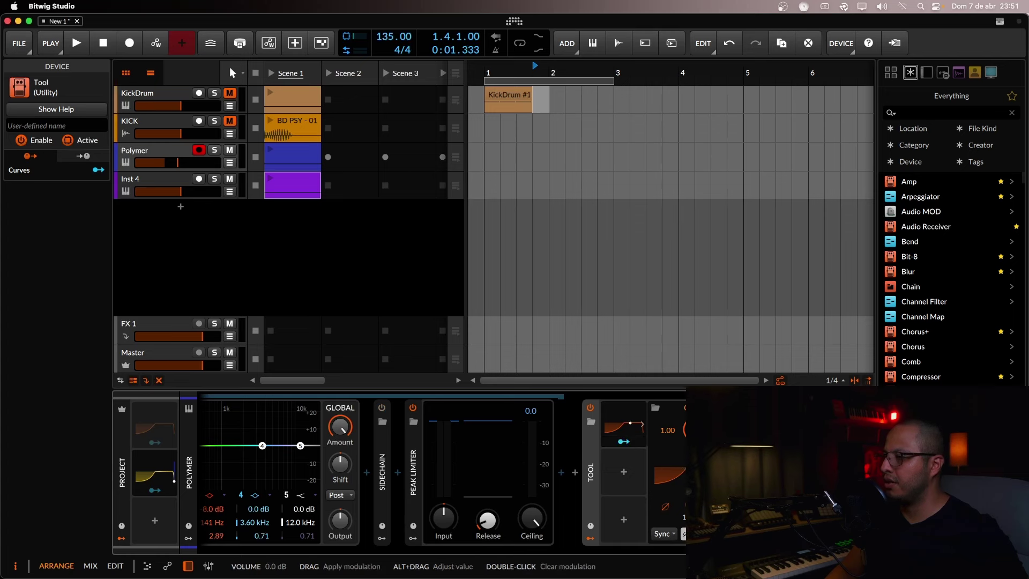
click(684, 449)
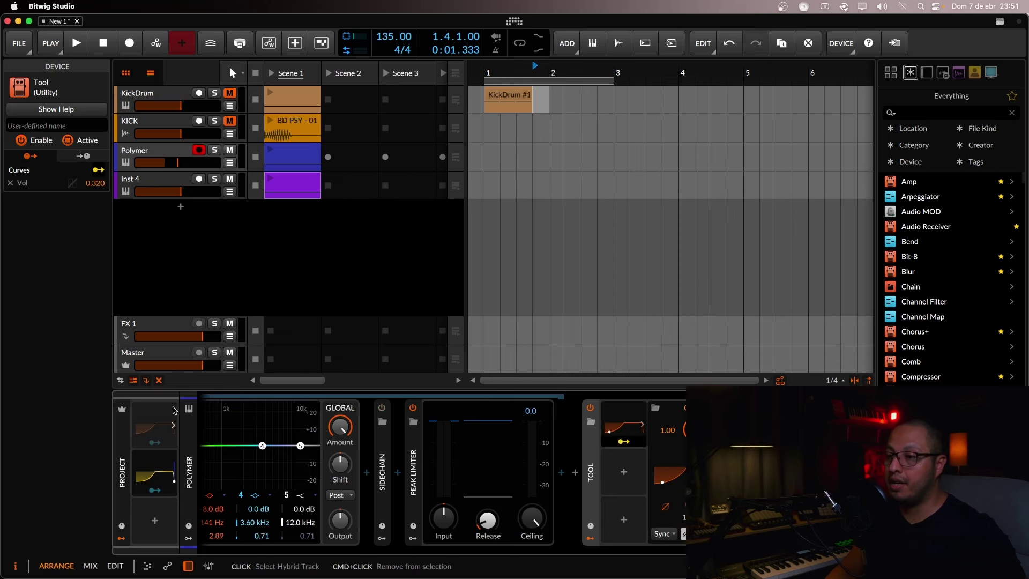
click(139, 456)
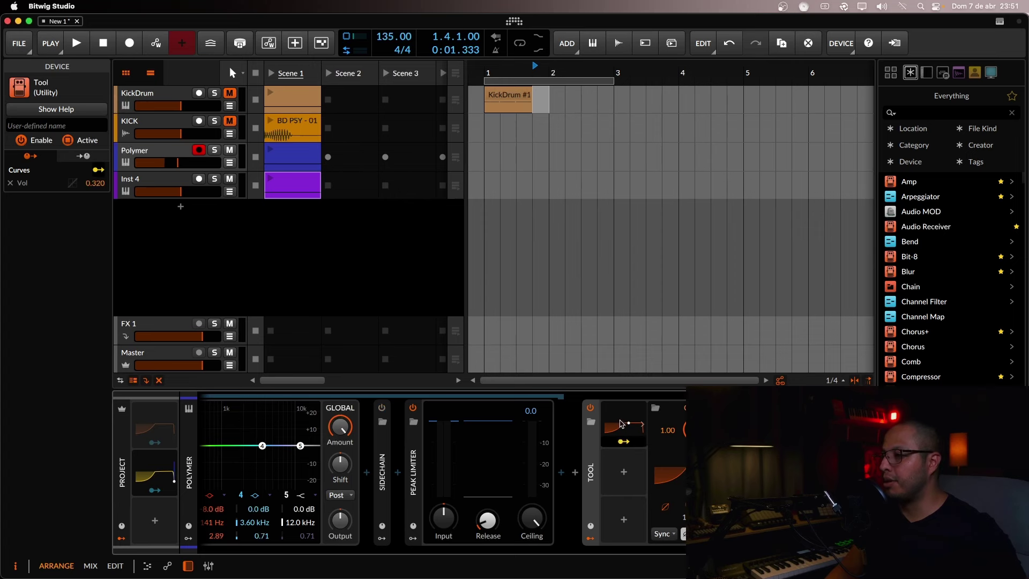
click(589, 474)
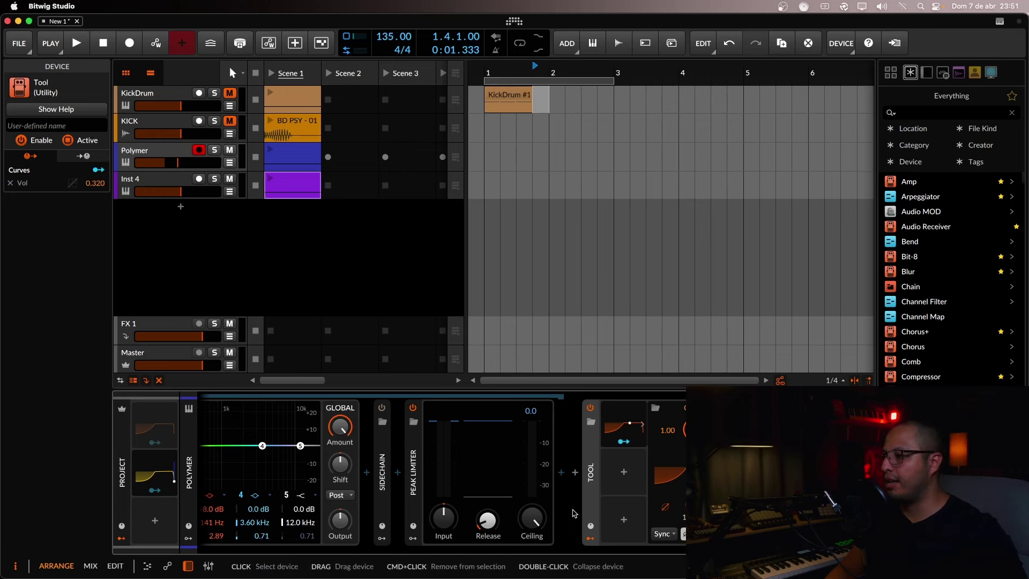
Add a Macro modulator to the Tool and adjust the Curves LFO depth in its large editor
click(590, 526)
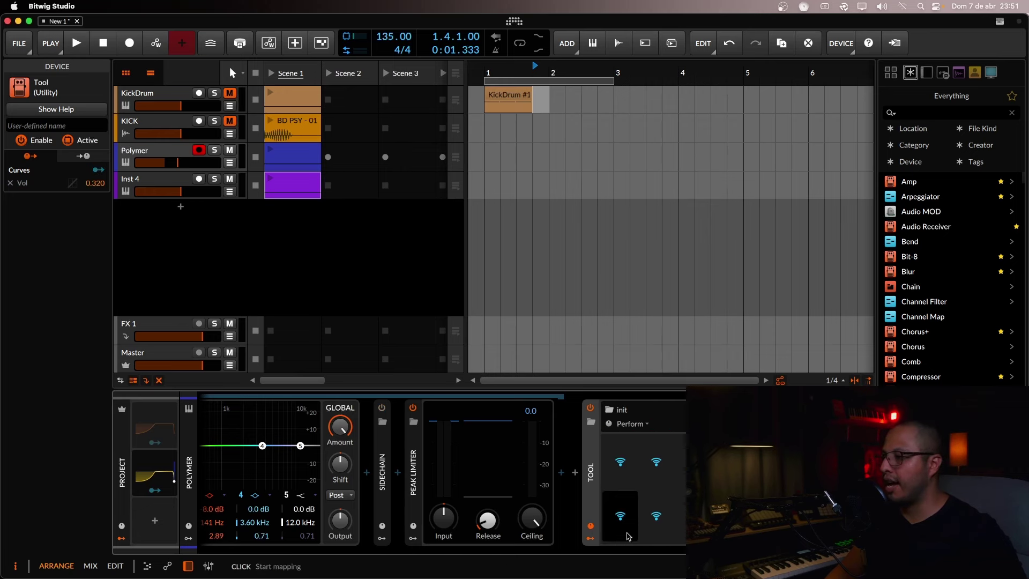
click(617, 517)
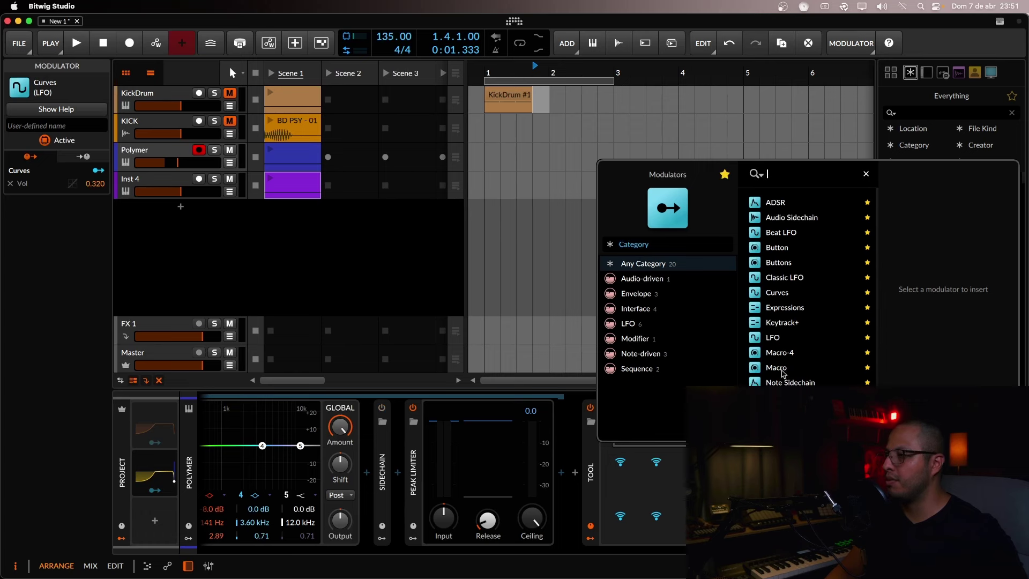
double_click(820, 367)
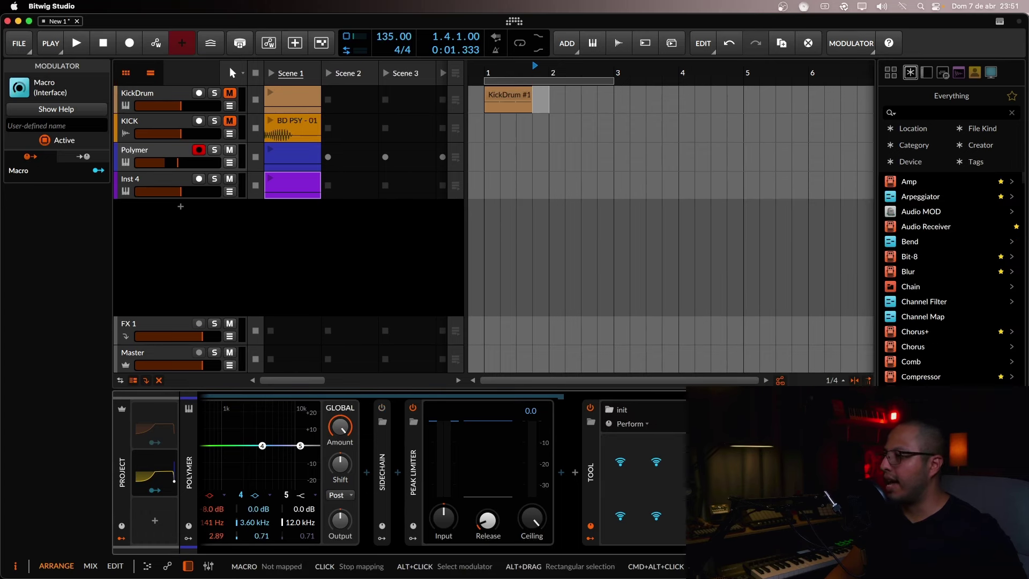
key(super+z)
click(154, 472)
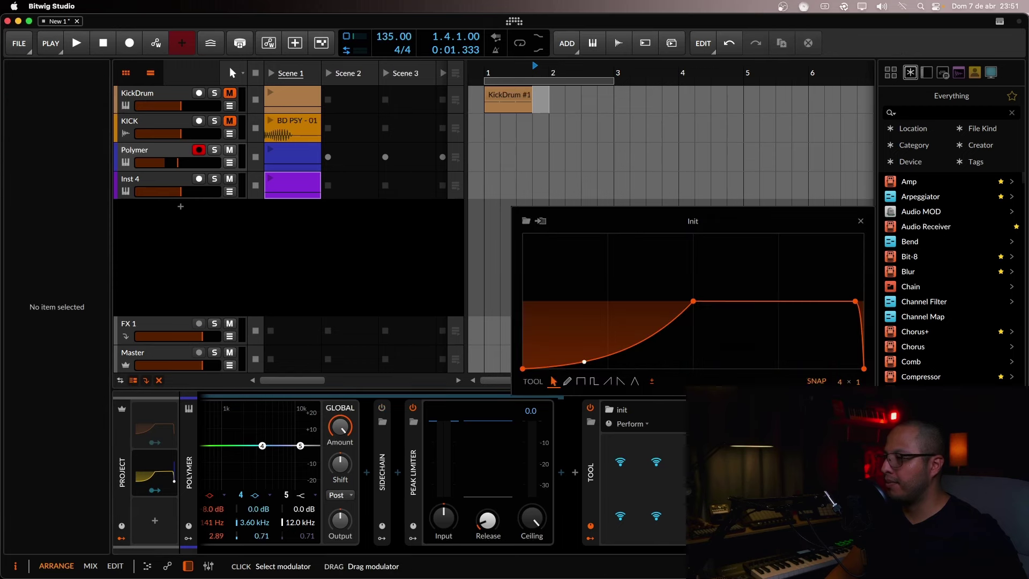
scroll(526, 504, right, 5)
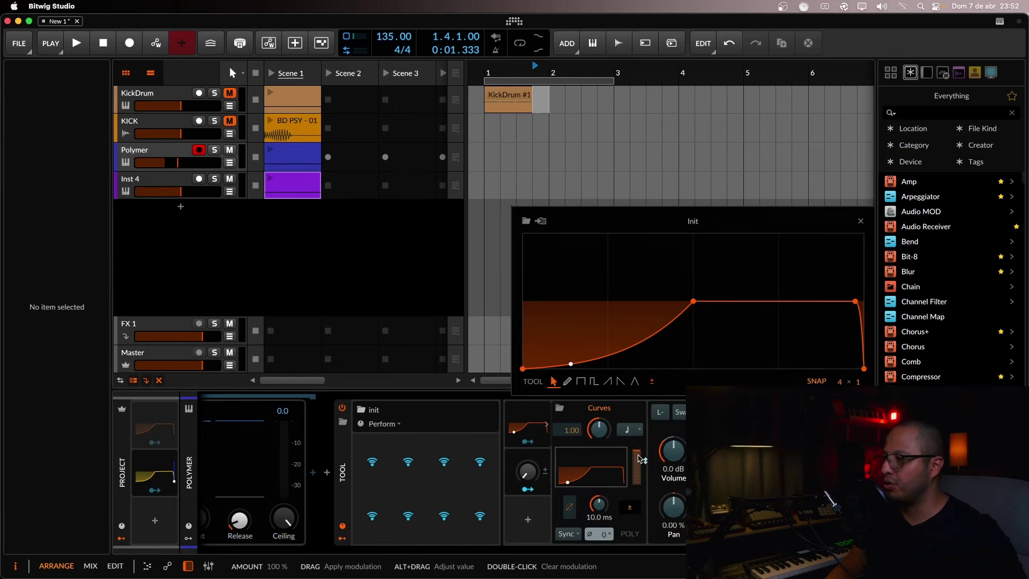
mouse_move(638, 485)
mouse_down()
mouse_move(638, 465)
mouse_move(638, 485)
mouse_up()
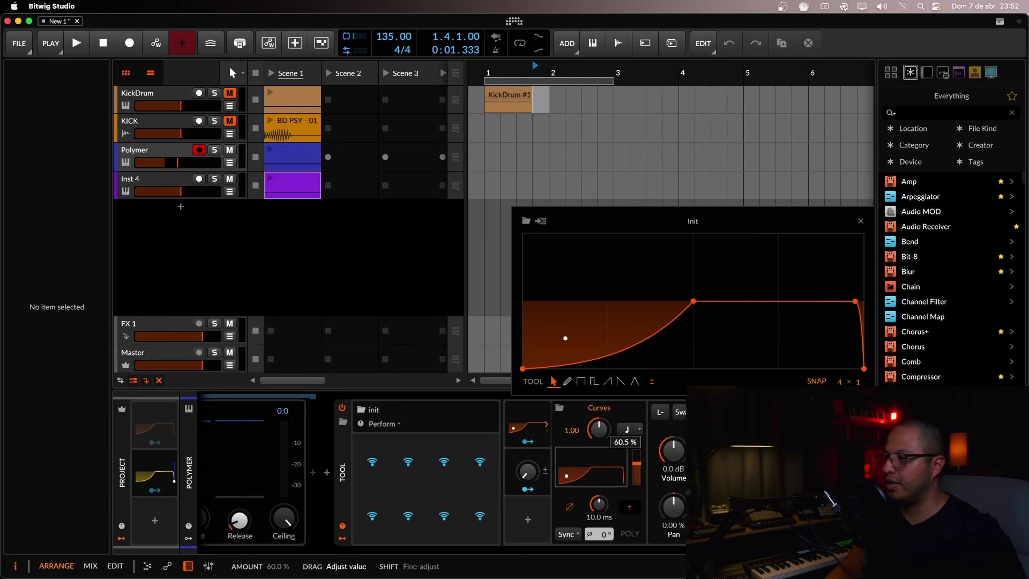
double_click(751, 301)
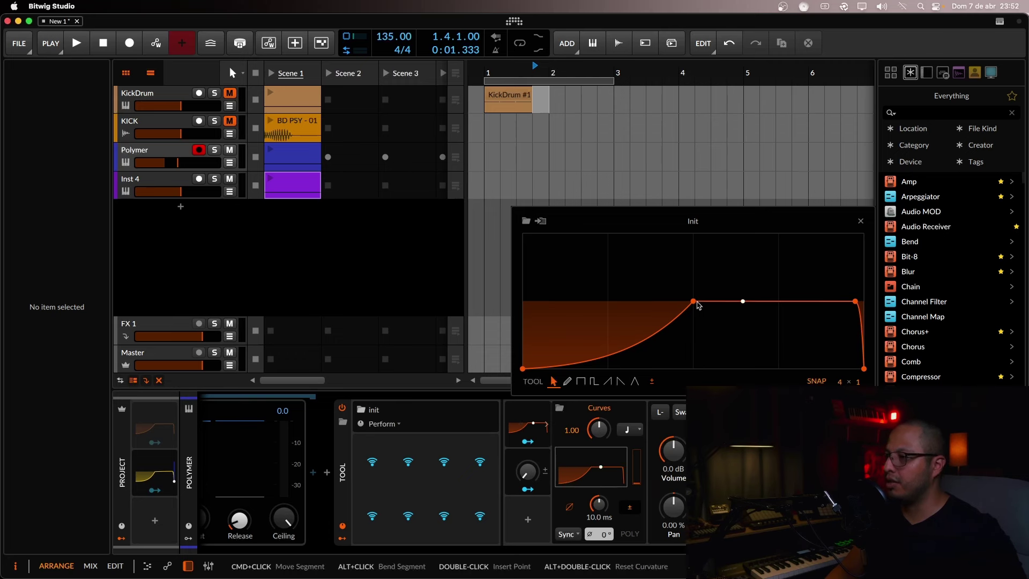
double_click(751, 301)
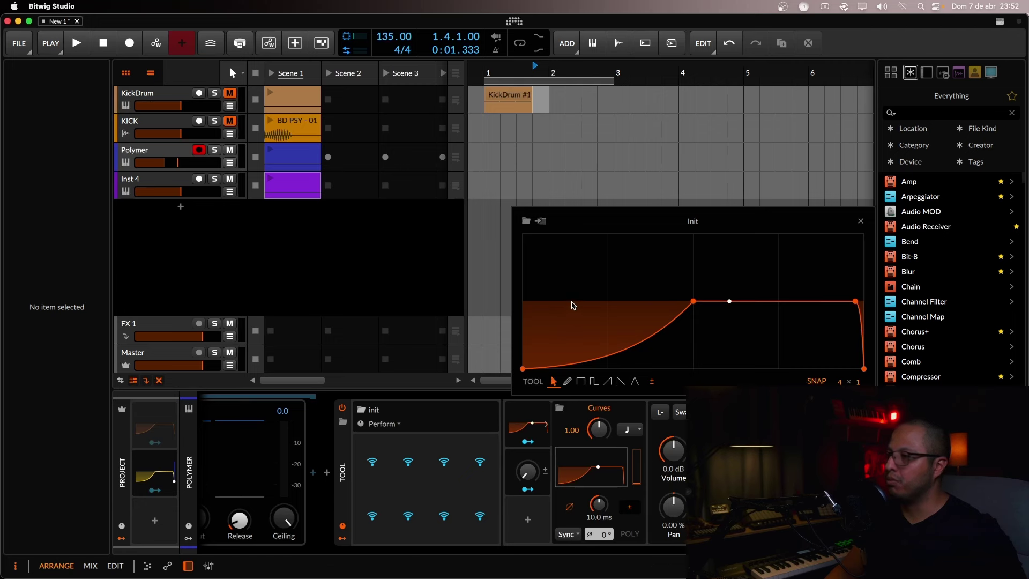
Map the Macro onto the Curves amount, raise it to 100 %, and begin renaming its label
click(528, 490)
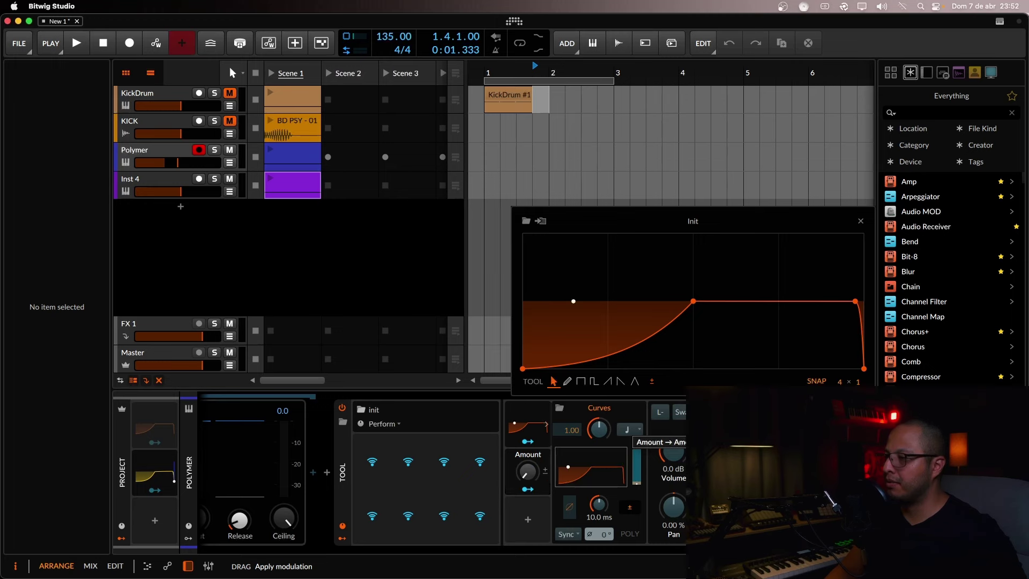
drag(527, 489, 669, 453)
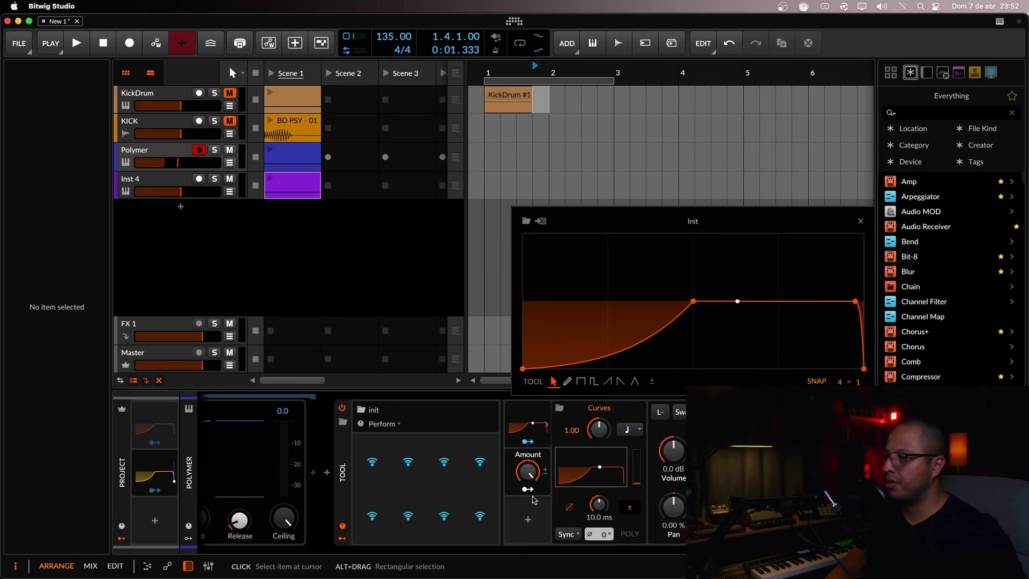
drag(528, 489, 674, 450)
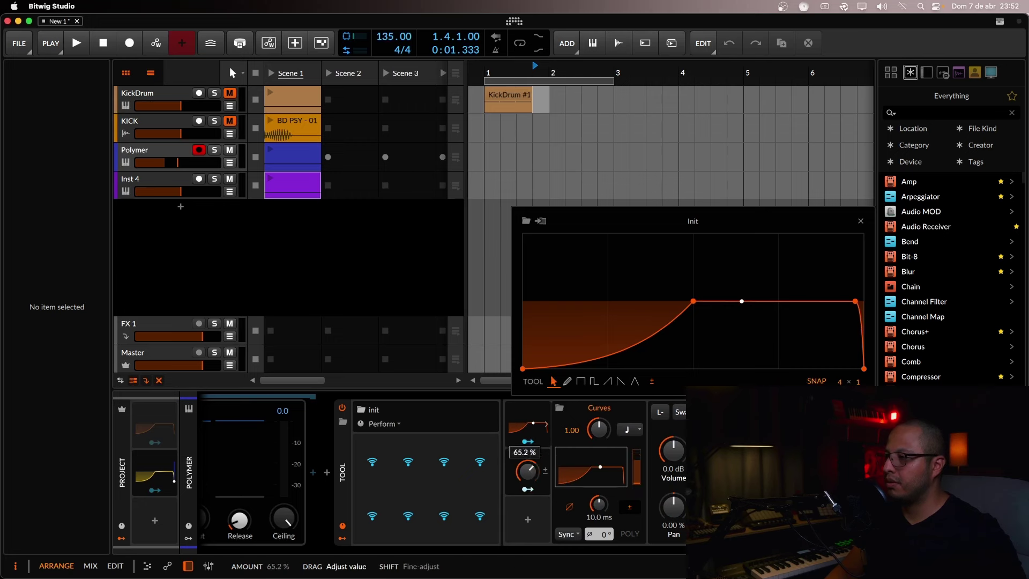
mouse_move(527, 470)
mouse_down()
mouse_move(527, 462)
mouse_move(538, 477)
mouse_up()
double_click(538, 455)
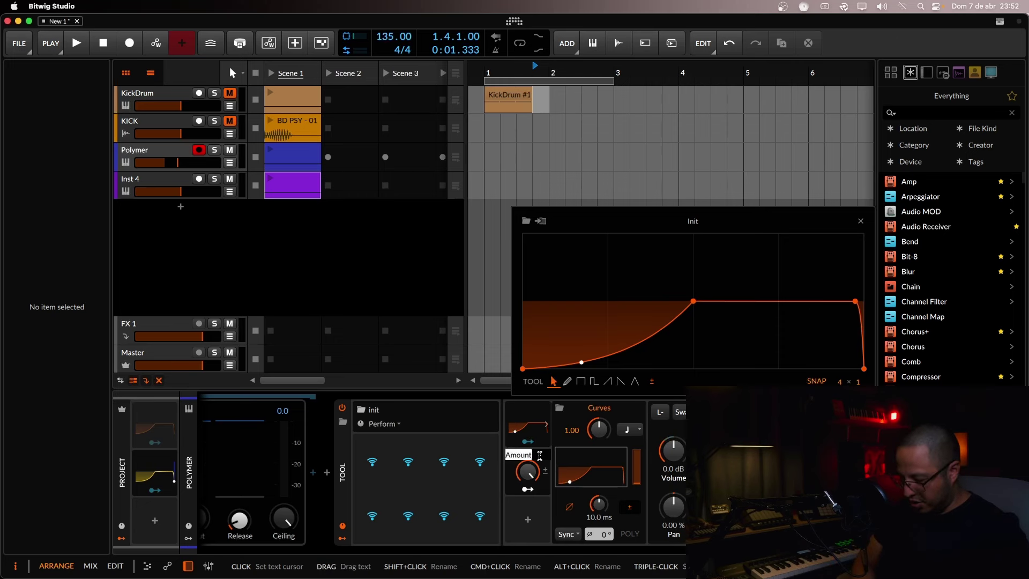
Name the macro SIDECHAIN, assign it to the Tool's first remote control, and set it to 0 %
text(SIDECHAIN)
key(Return)
click(528, 489)
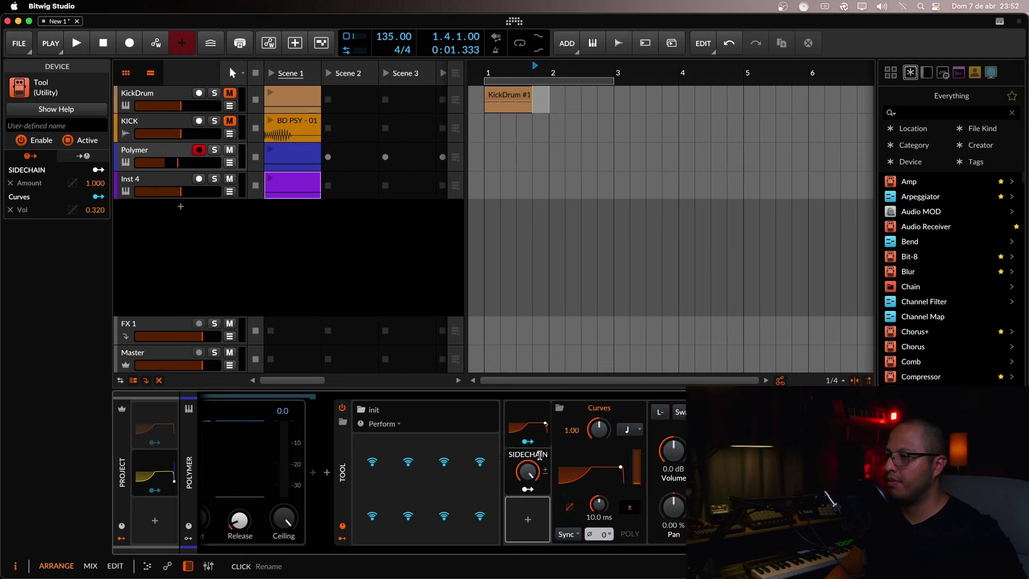
click(527, 472)
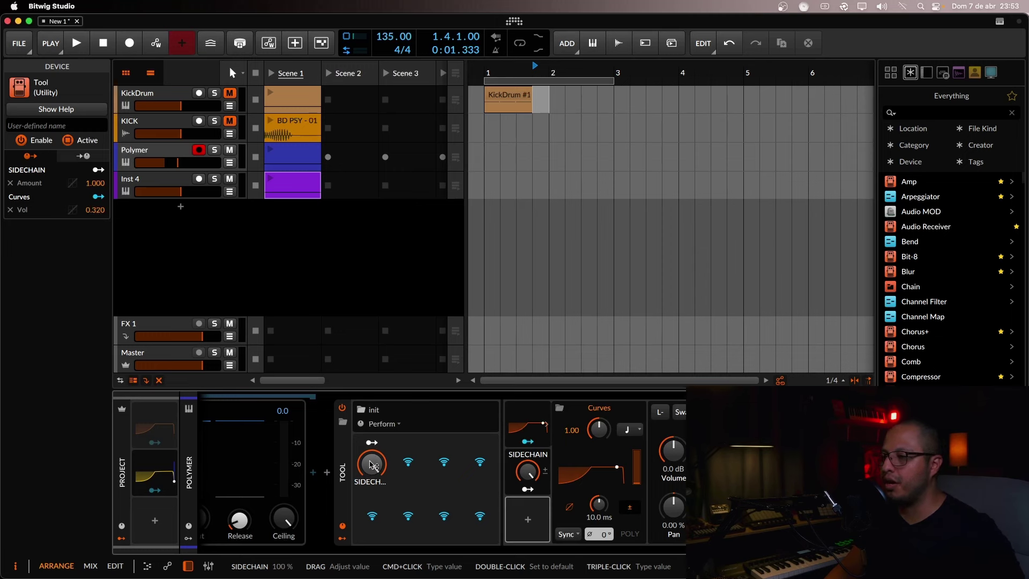
drag(374, 465, 374, 519)
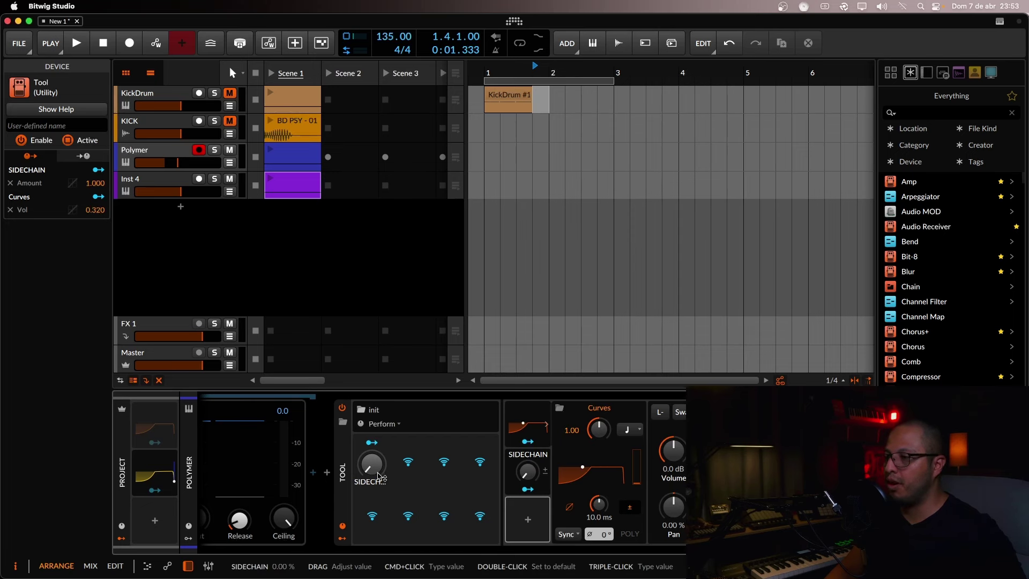
mouse_move(371, 465)
mouse_down()
mouse_move(382, 471)
mouse_move(384, 384)
mouse_move(382, 473)
mouse_up()
Solo Polymer, save the Project envelope's curve to the library, and deactivate that envelope
click(213, 152)
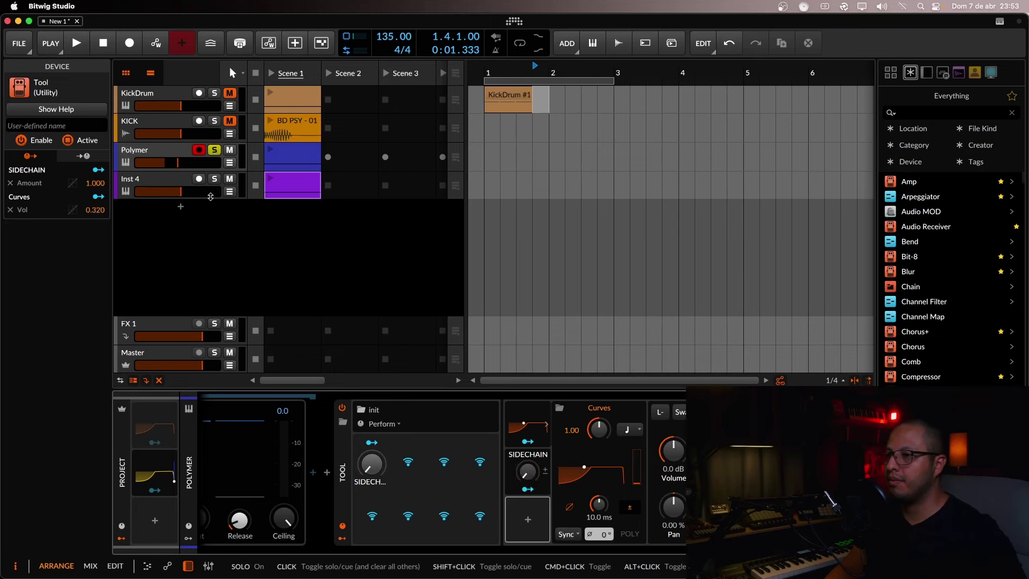
right_click(149, 467)
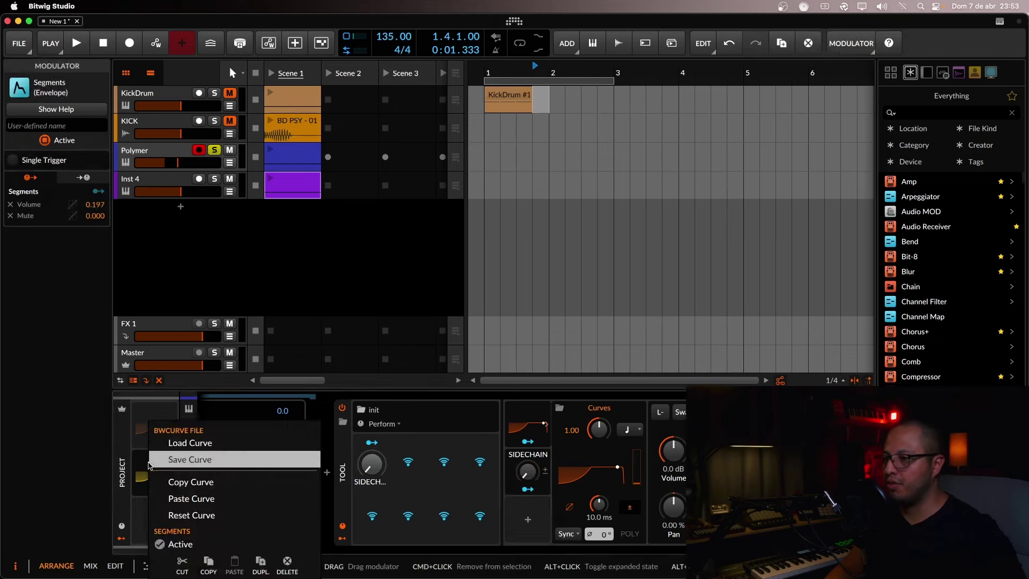
click(149, 466)
click(599, 368)
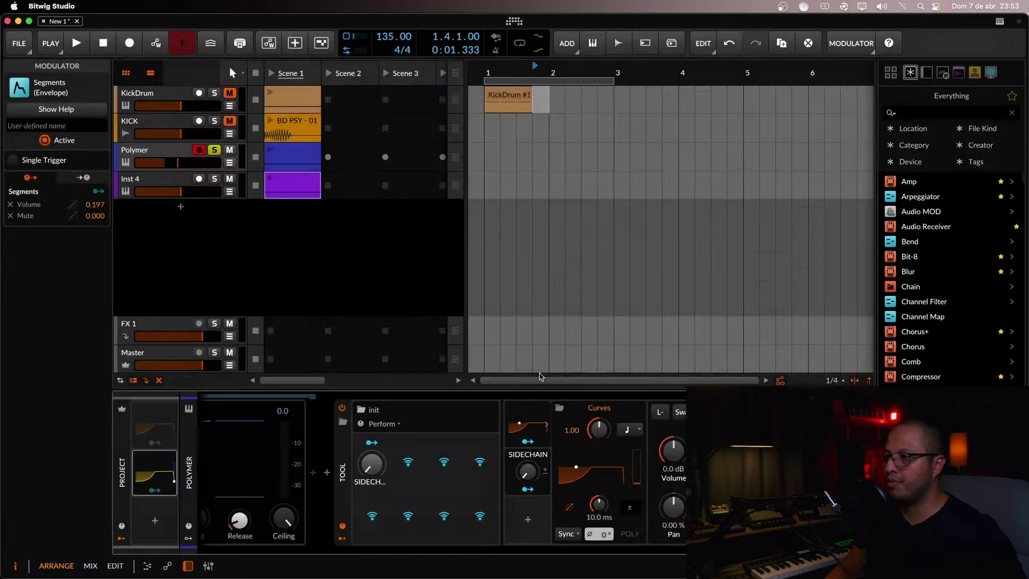
right_click(153, 472)
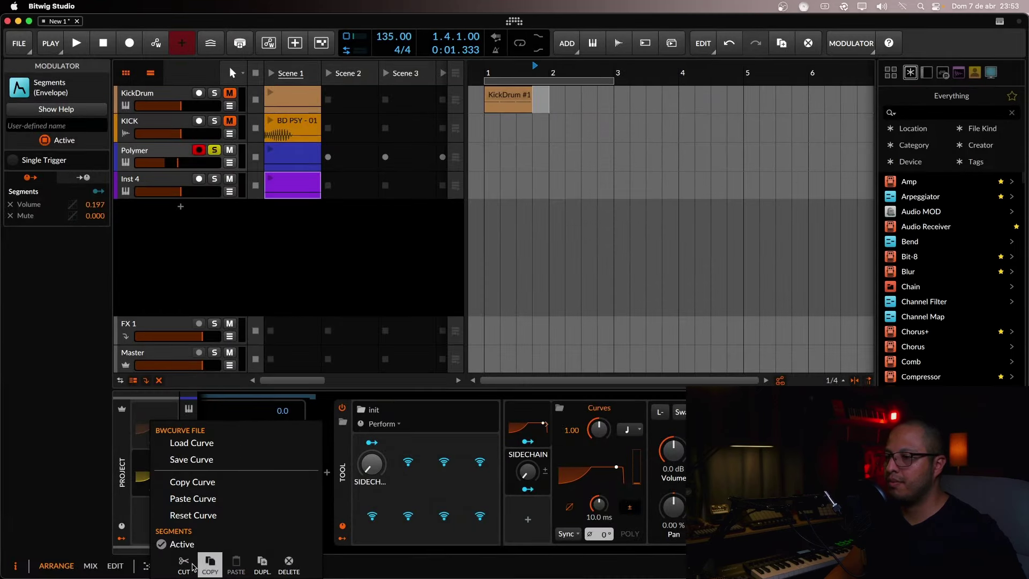
click(175, 543)
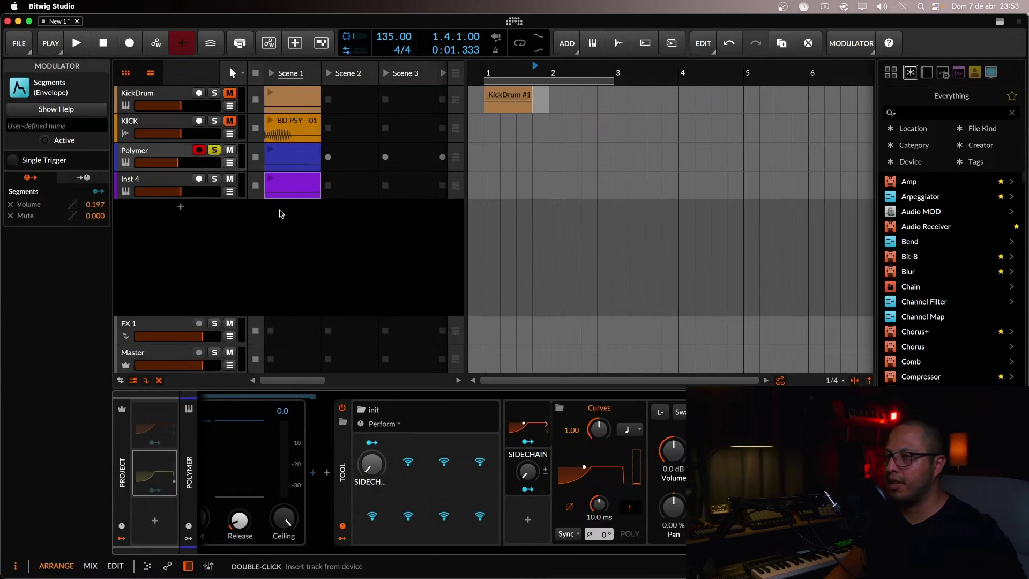
Play the project with SIDECHAIN at 100 % and KICK unmuted to hear the ducking
key(space)
key(space)
key(space)
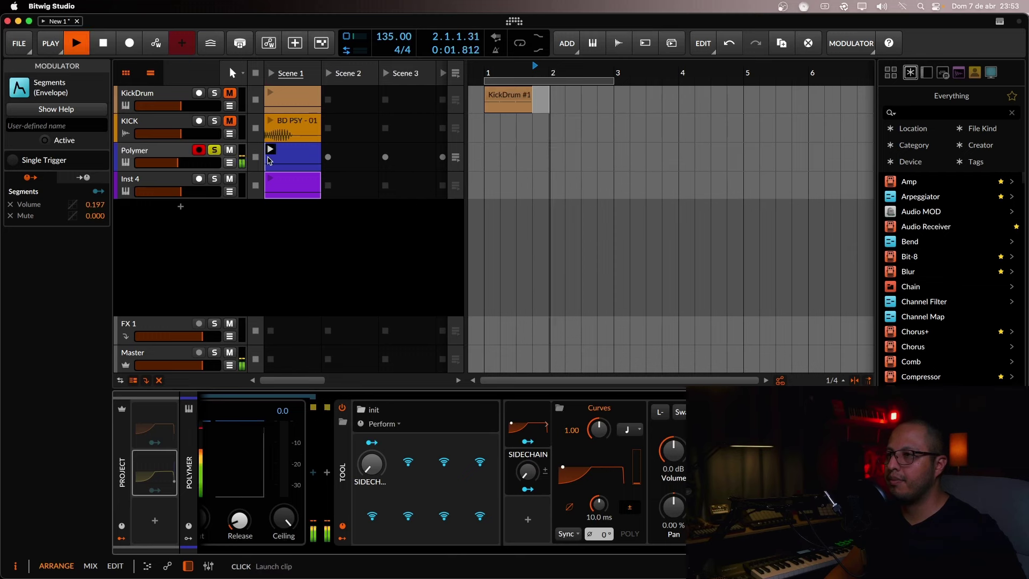
drag(377, 485, 378, 476)
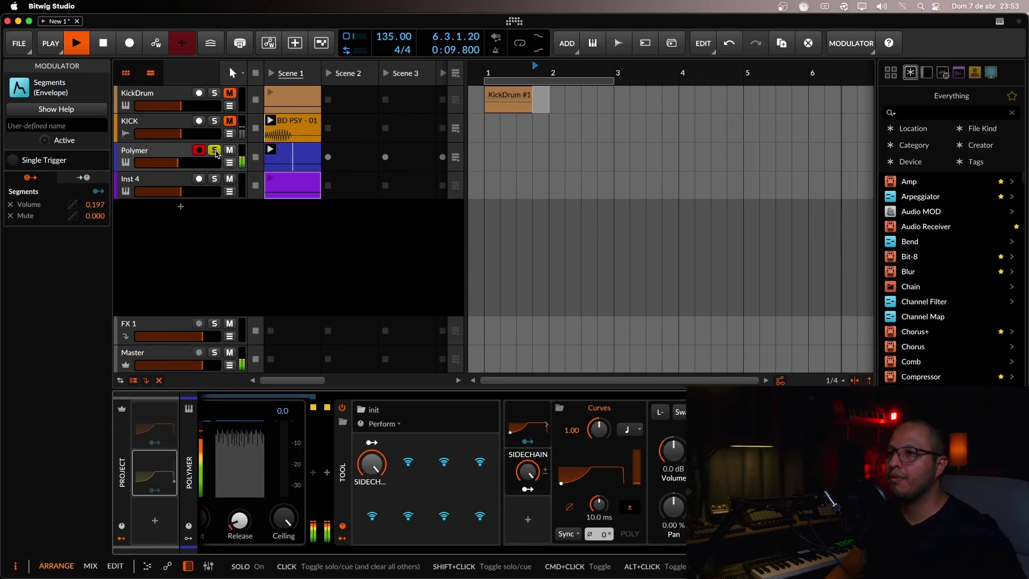
click(229, 120)
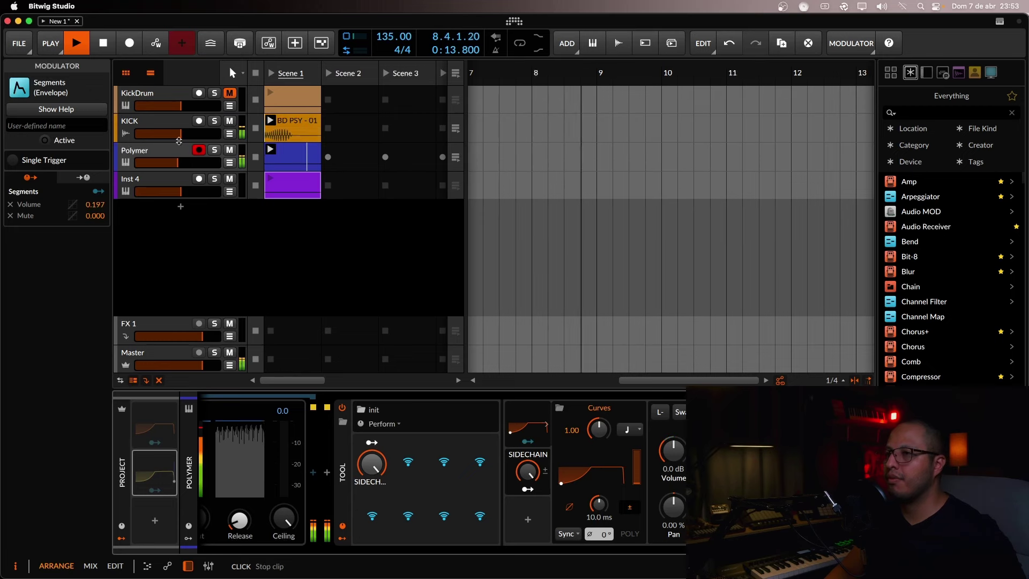
click(151, 152)
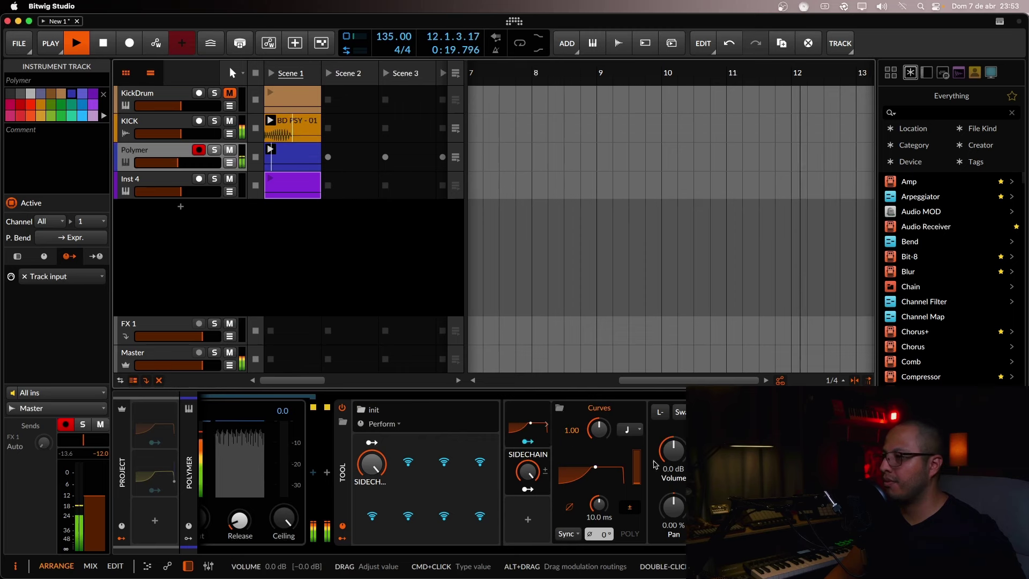
click(528, 489)
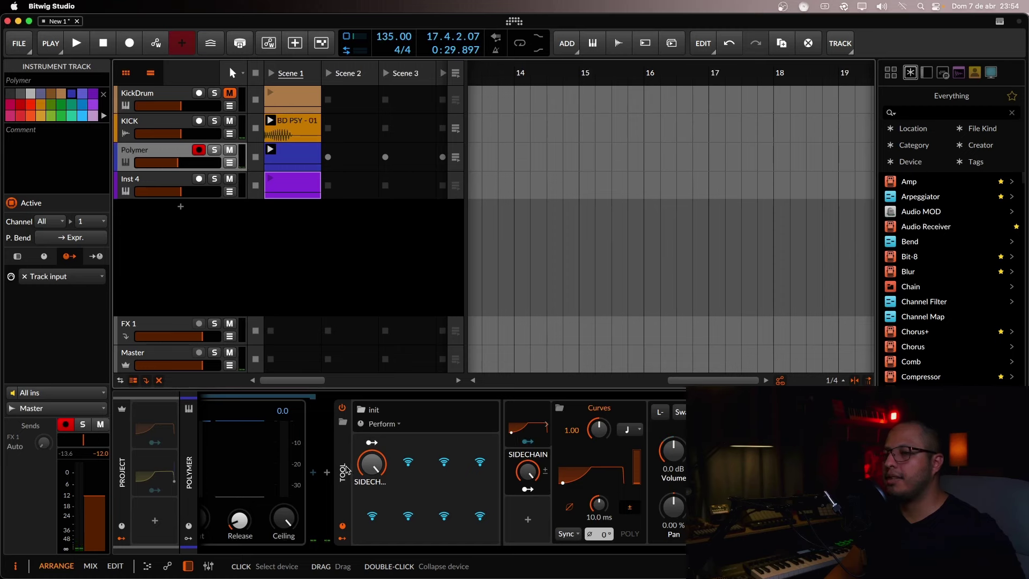
Save the Tool device as a library preset under the Audio FX category
right_click(346, 470)
key(Escape)
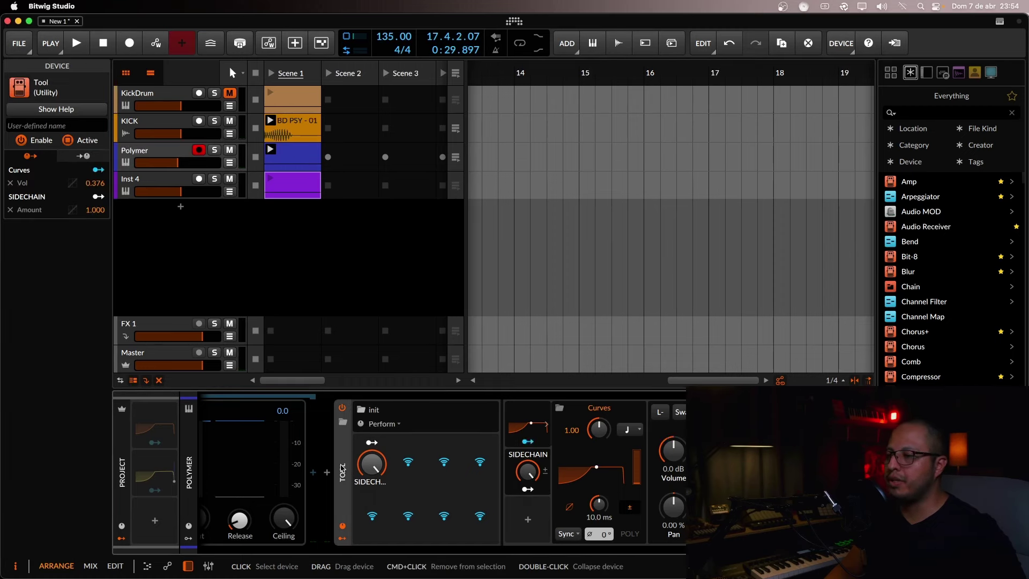
right_click(343, 468)
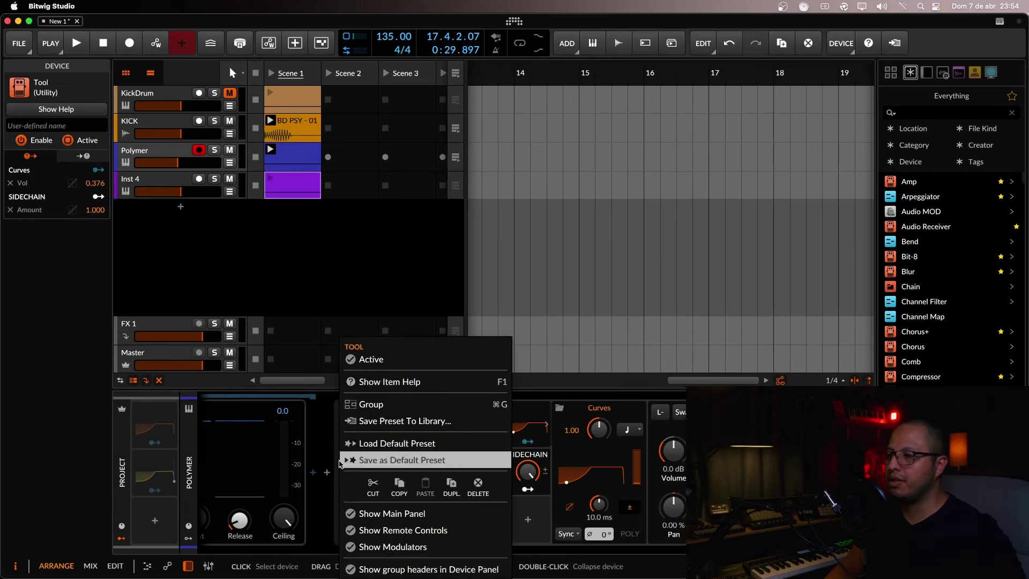
click(406, 422)
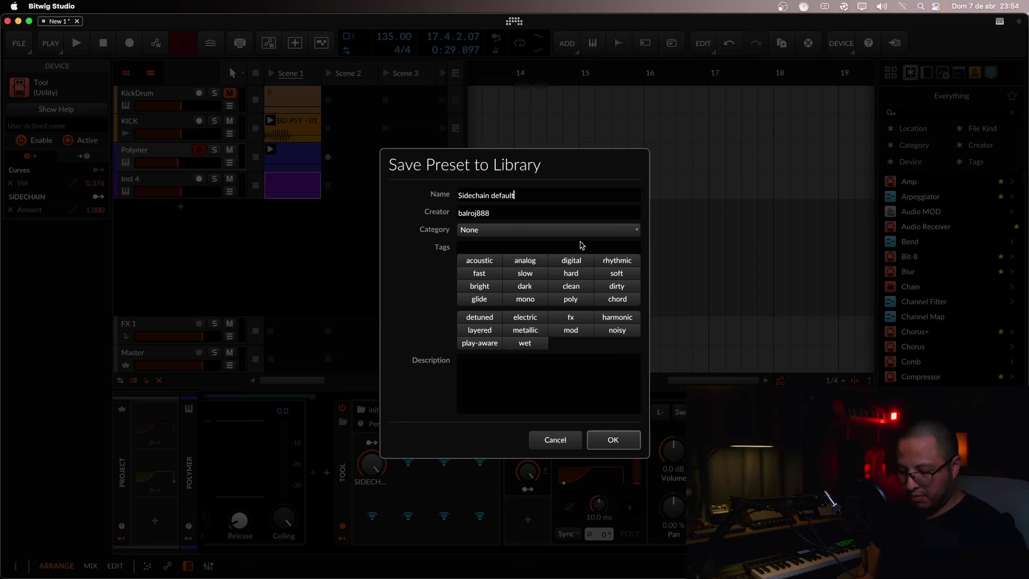
click(524, 230)
click(517, 262)
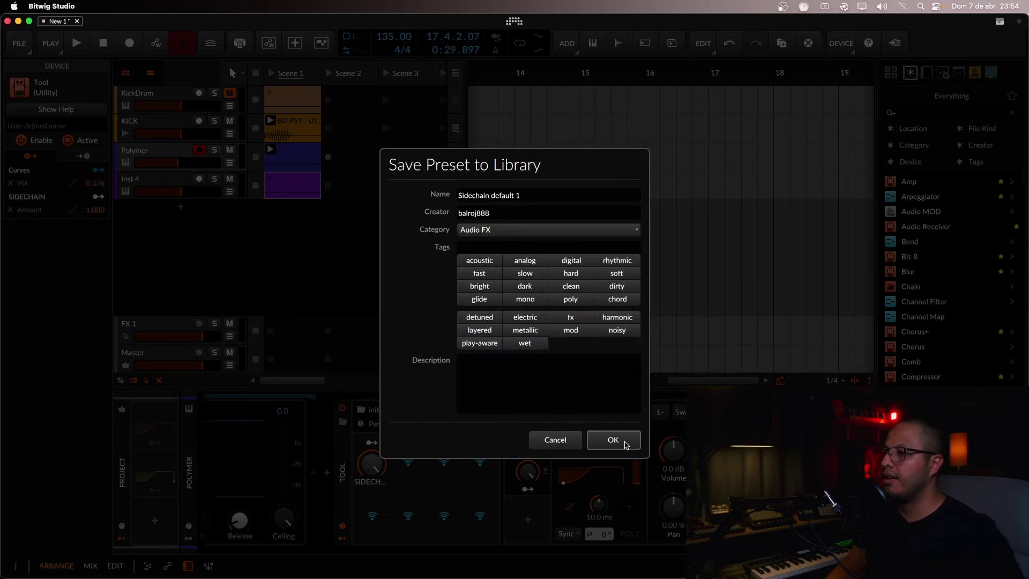
click(625, 444)
Load the 'Sidechain default 1' preset from the Tool's preset browser
click(342, 424)
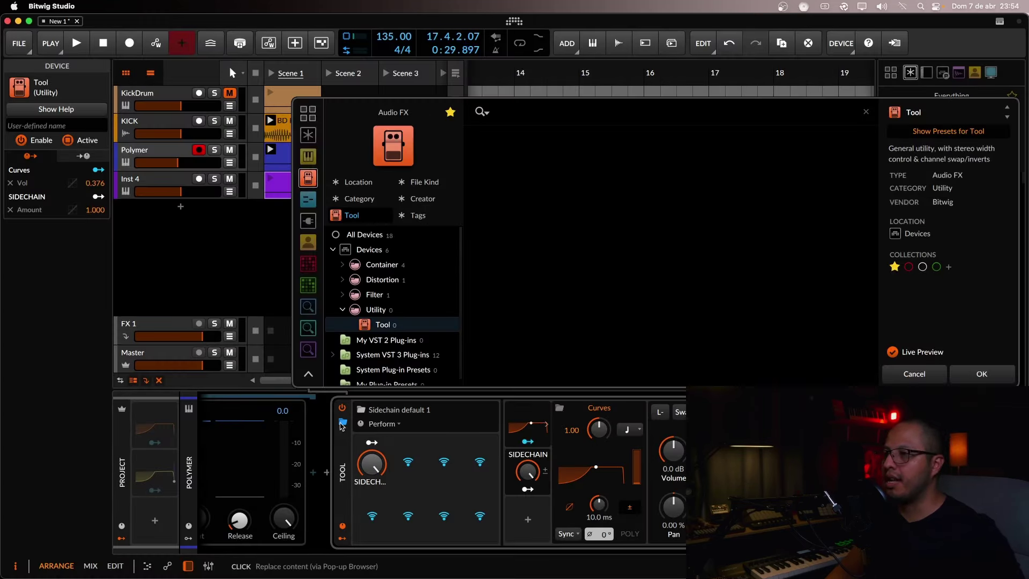
click(446, 112)
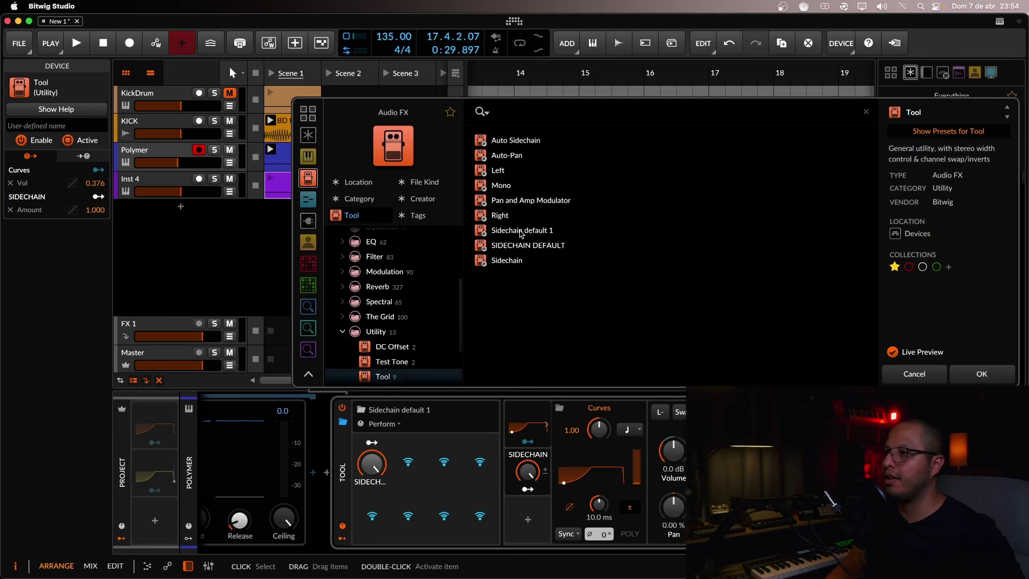
double_click(549, 231)
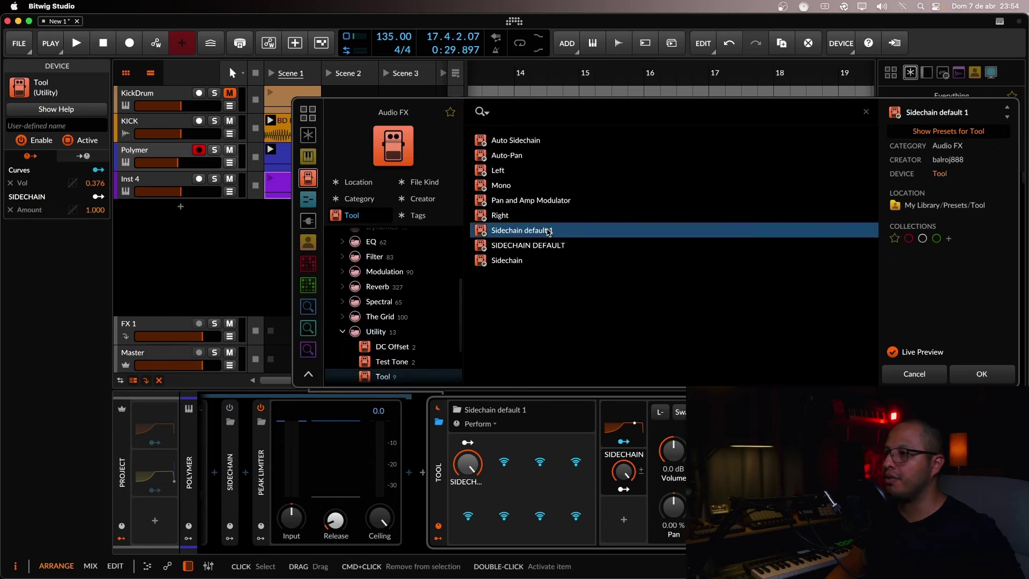
Insert a new Tool device by searching 'tool', confirming it arrives with SIDECHAIN and Curves
click(441, 462)
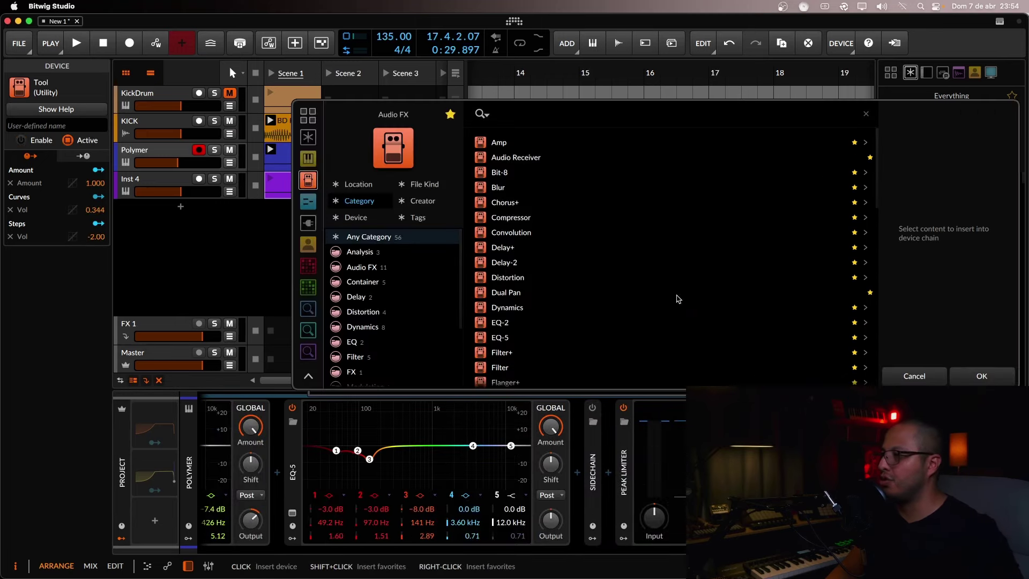
scroll(550, 314, down, 6)
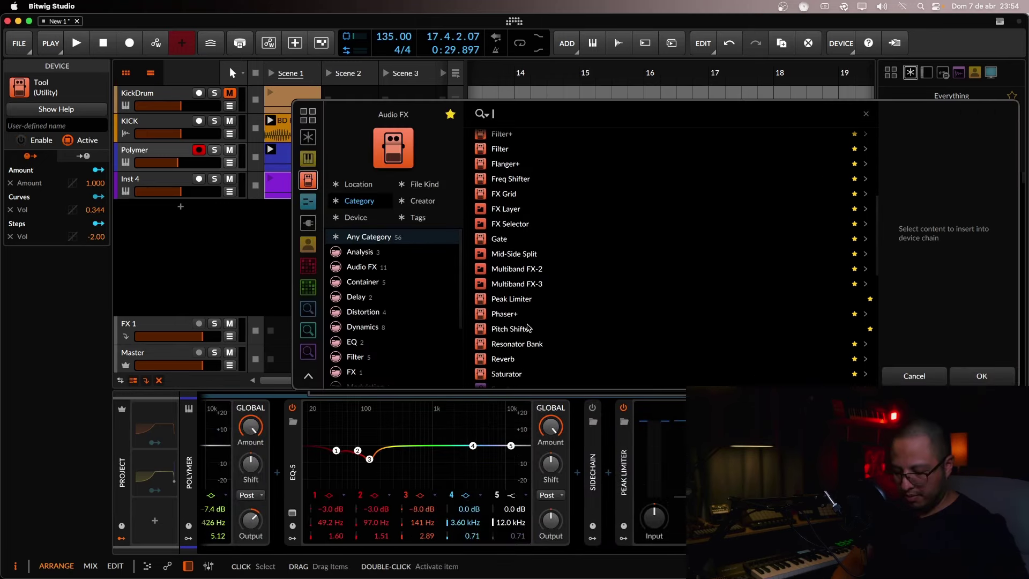
text(tool)
double_click(516, 143)
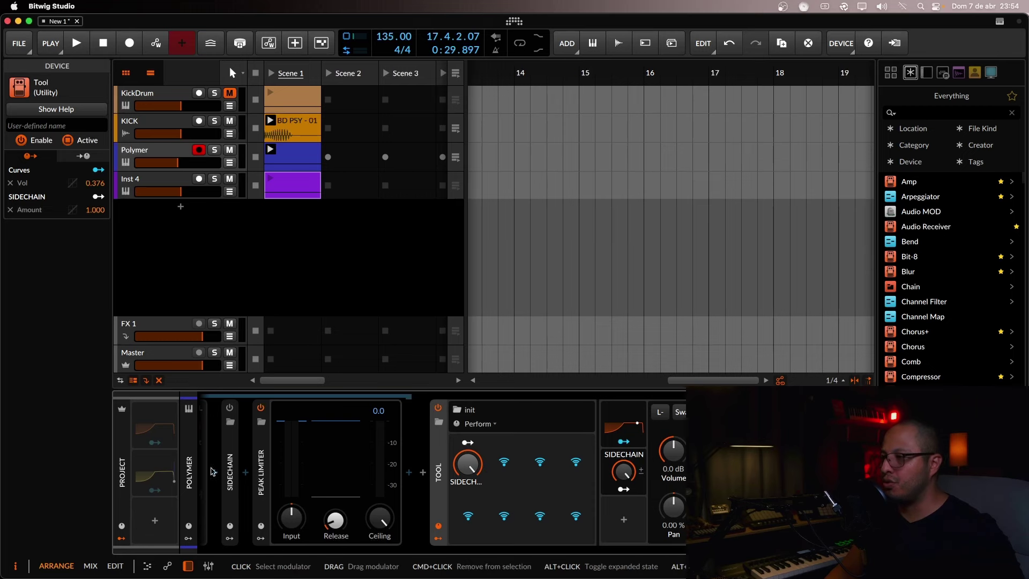
scroll(224, 553, down, 5)
scroll(223, 554, up, 5)
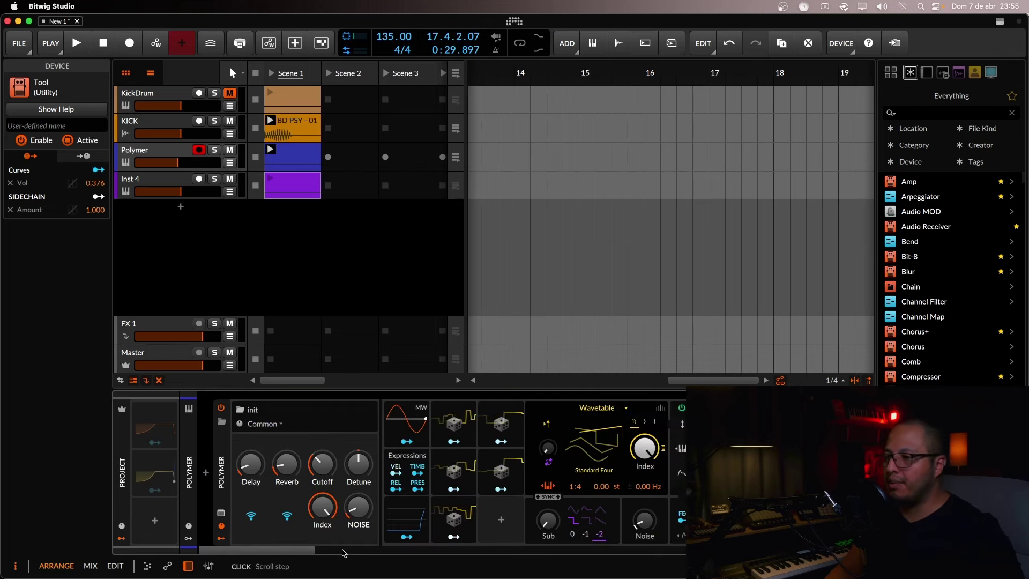
scroll(354, 551, down, 8)
scroll(679, 536, down, 6)
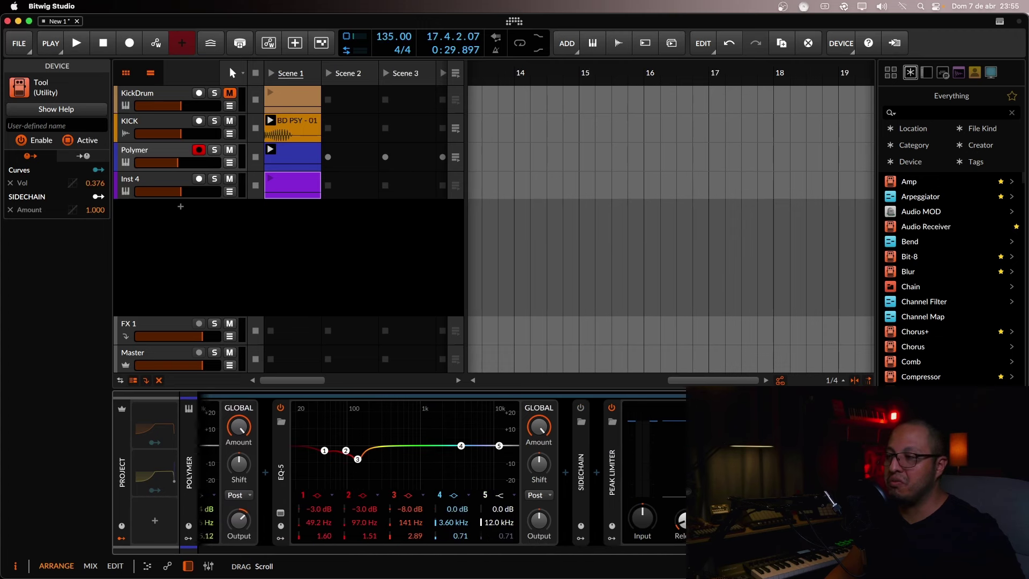
scroll(599, 496, down, 6)
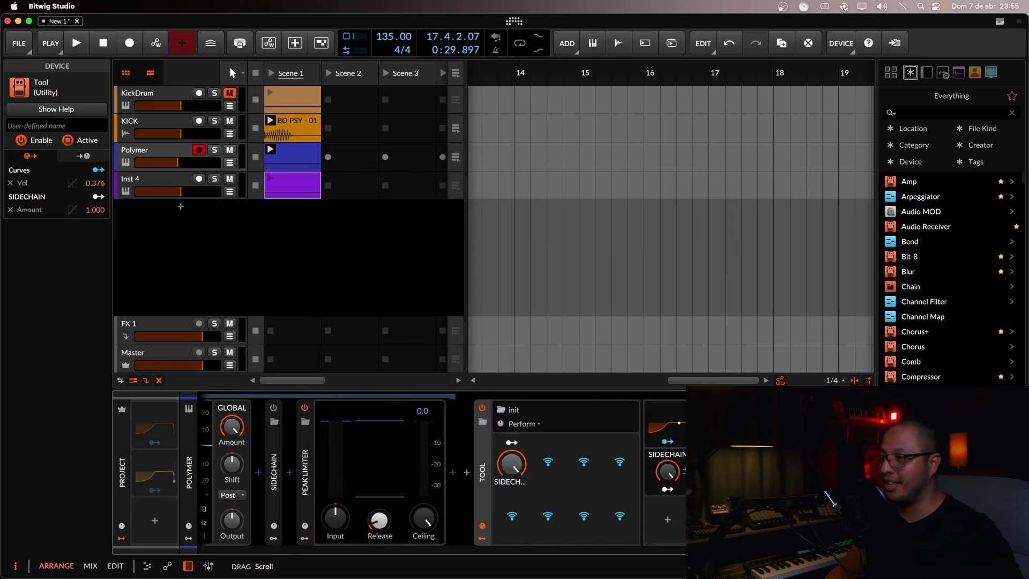